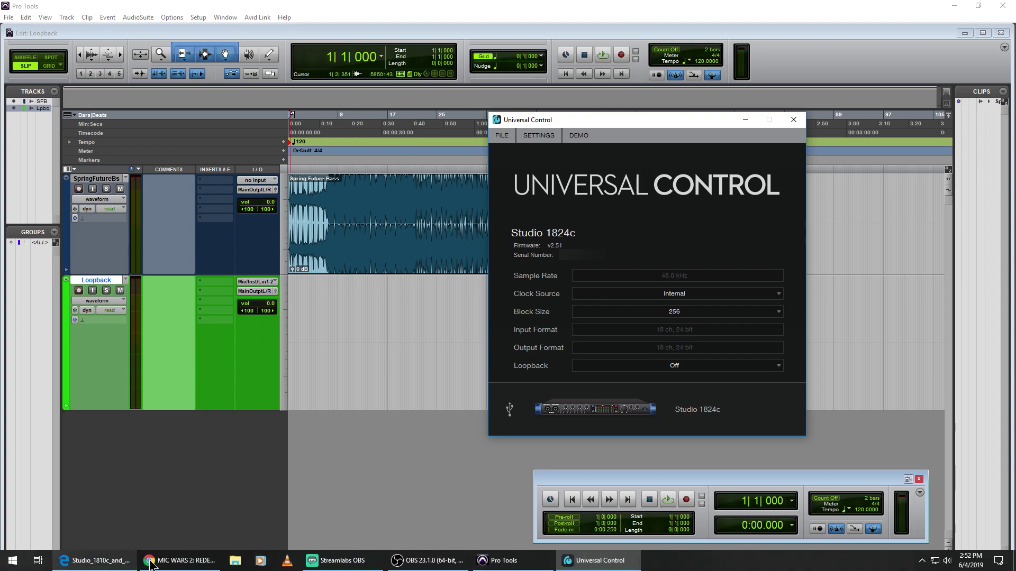
# - Check the MIC WARS page in Chrome, return to Pro Tools, then open the Studio 1824c owner's manual PDF
pyautogui.click(164, 562)
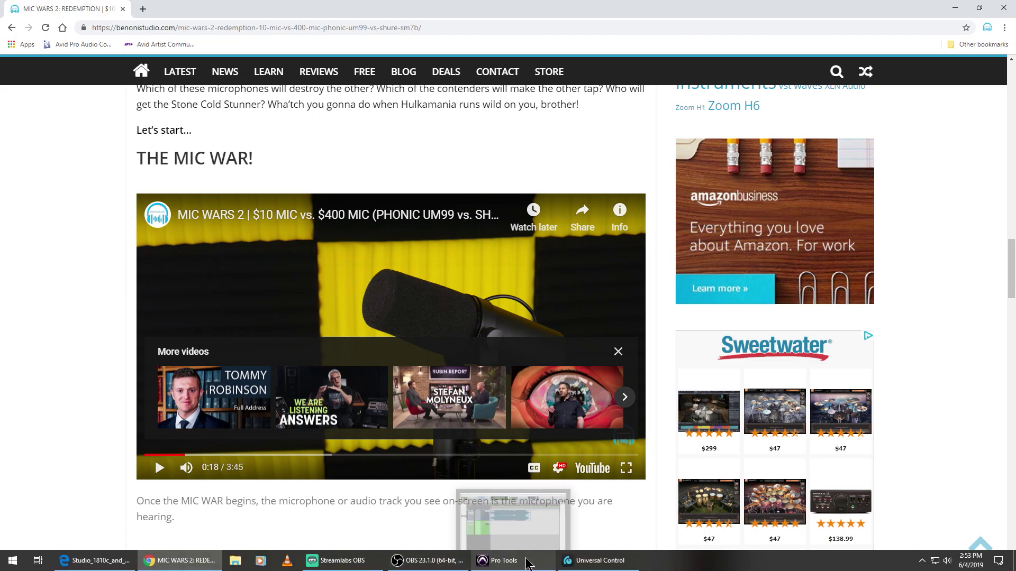
pyautogui.click(527, 562)
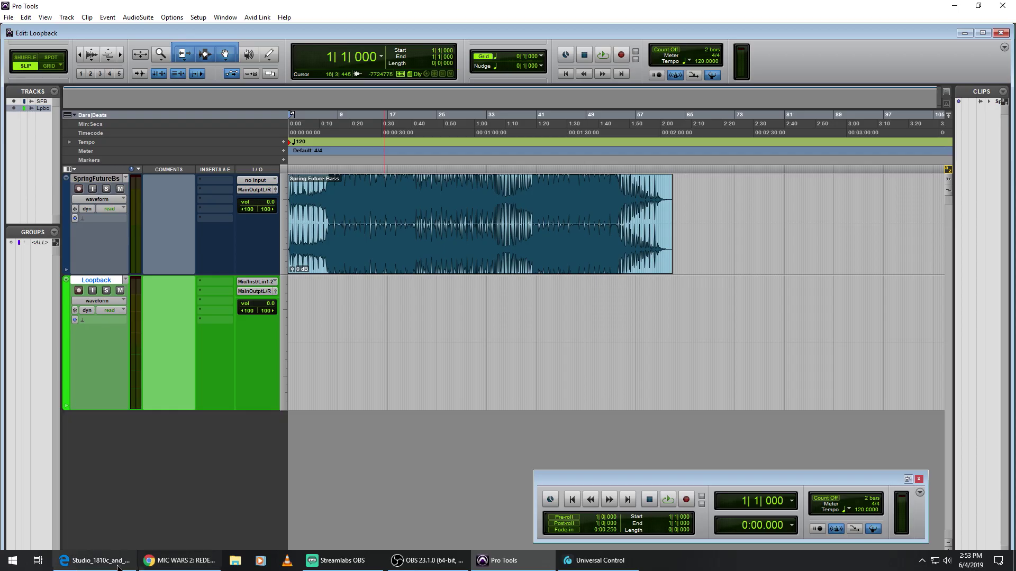
pyautogui.click(95, 560)
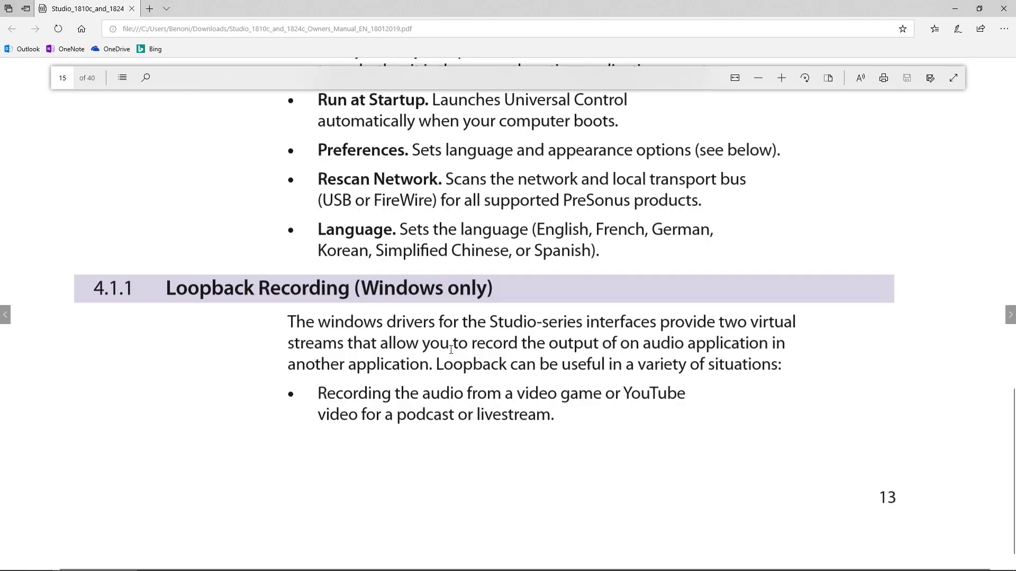
# - Read section 4.1.1 Loopback Recording in the manual, then bring Universal Control up over it
pyautogui.scroll(-5, 451, 349)
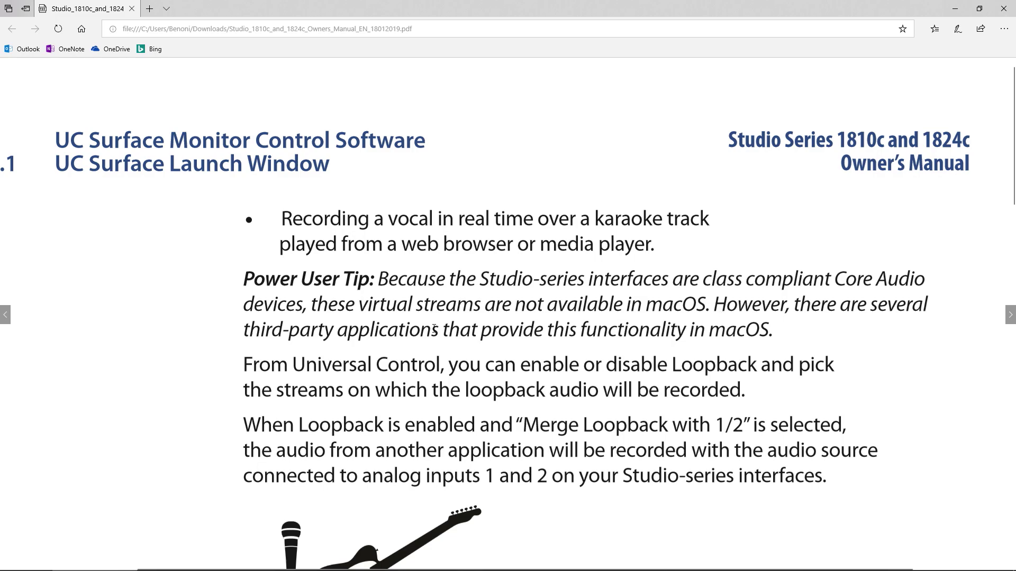
pyautogui.moveTo(433, 329); pyautogui.dragTo(709, 331)
pyautogui.click(194, 333)
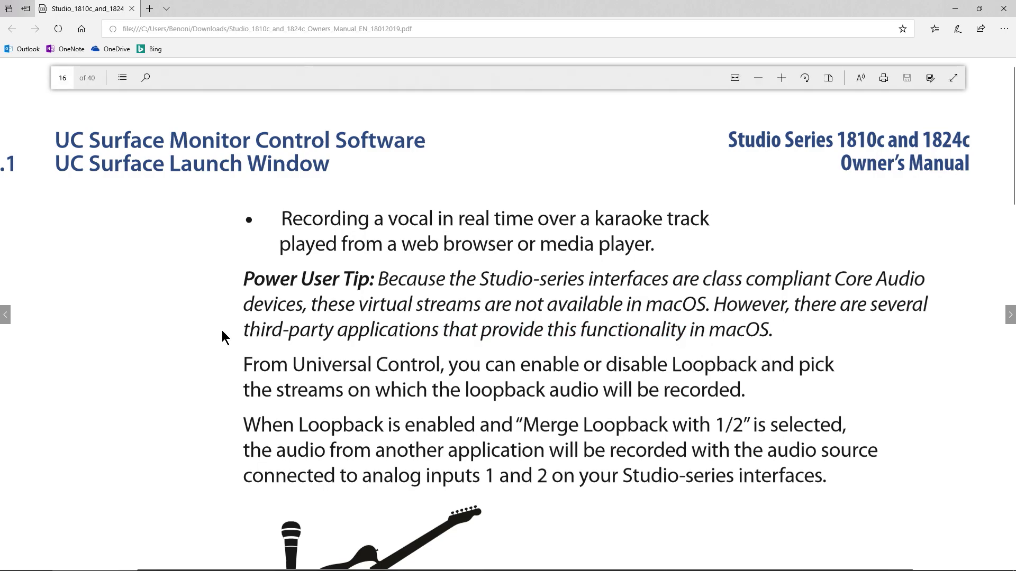
pyautogui.scroll(-4, 219, 310)
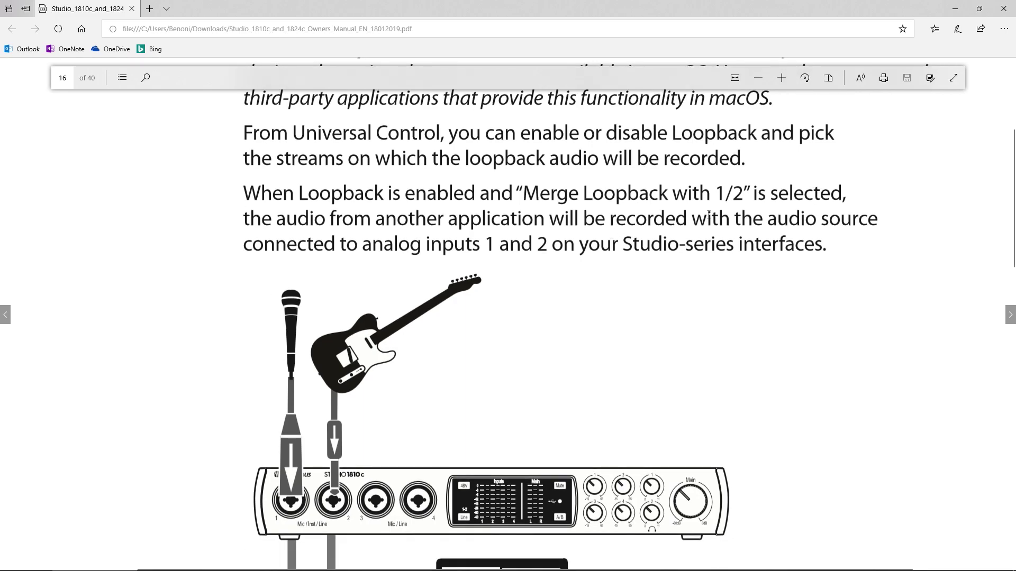
pyautogui.click(587, 561)
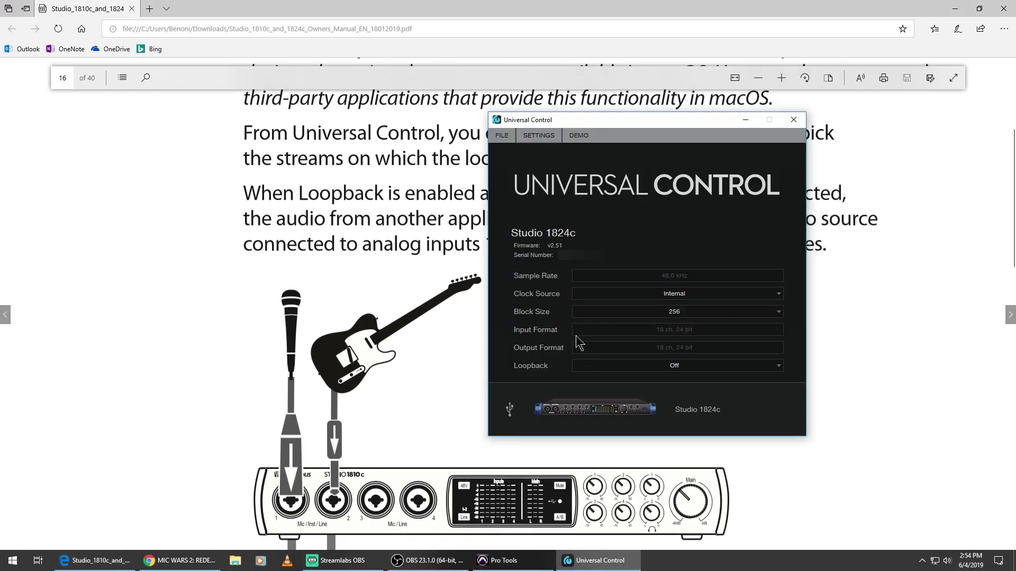
# - Review the Loopback modes Off, Virtual and Mix 1/2 without changing them, leaving Loopback Off
pyautogui.click(663, 366)
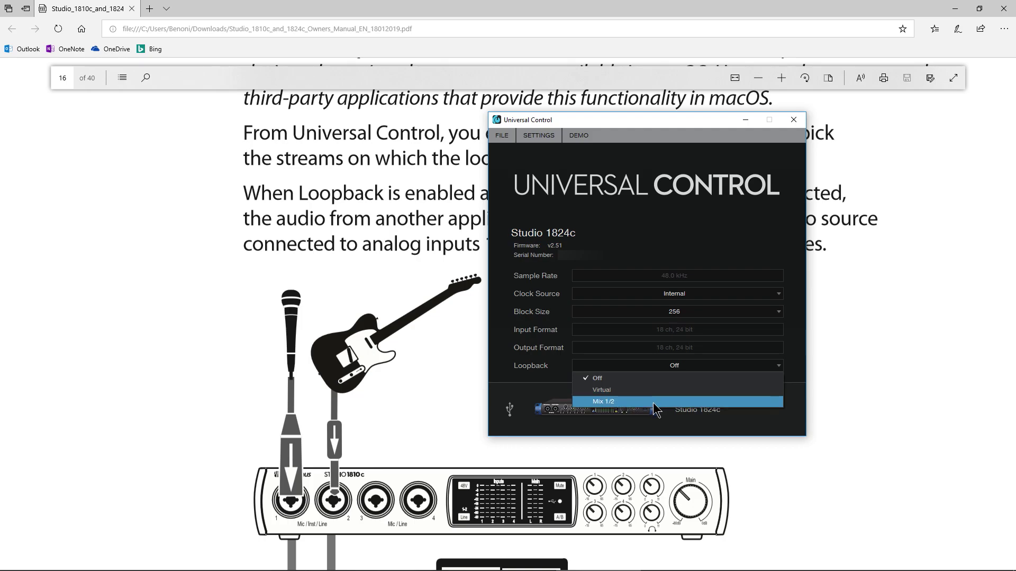
pyautogui.click(445, 387)
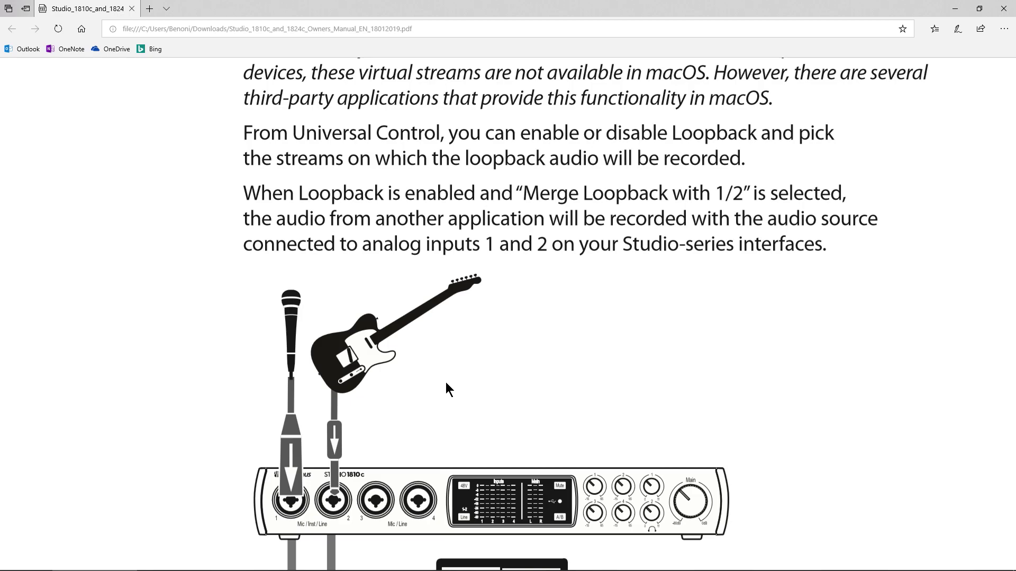
# - Scroll the manual past the loopback diagrams and highlight the Power User Tip's 'Outputs 3 and 4'
pyautogui.scroll(-5, 550, 317)
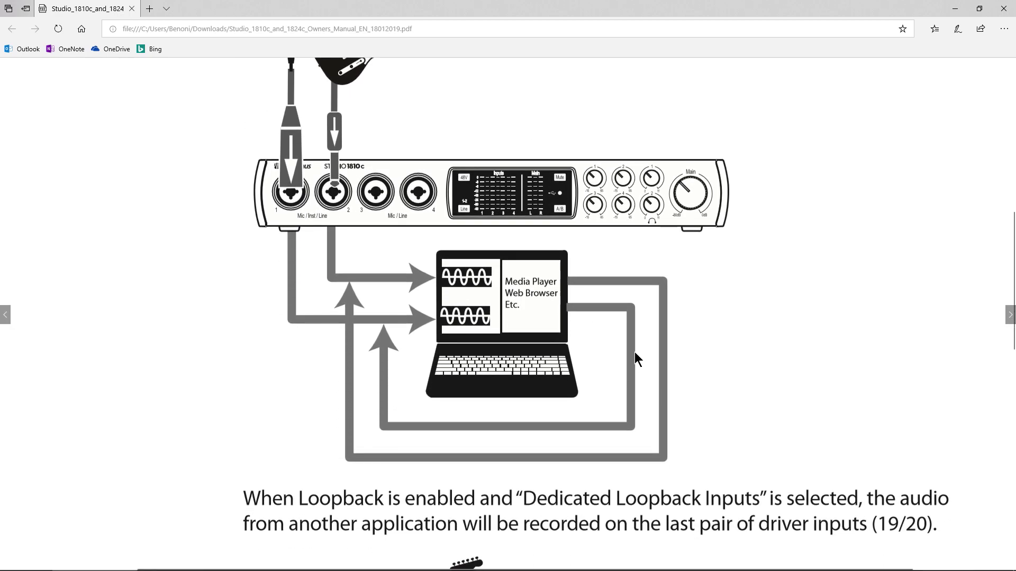
pyautogui.scroll(4, 634, 351)
pyautogui.scroll(-11, 634, 351)
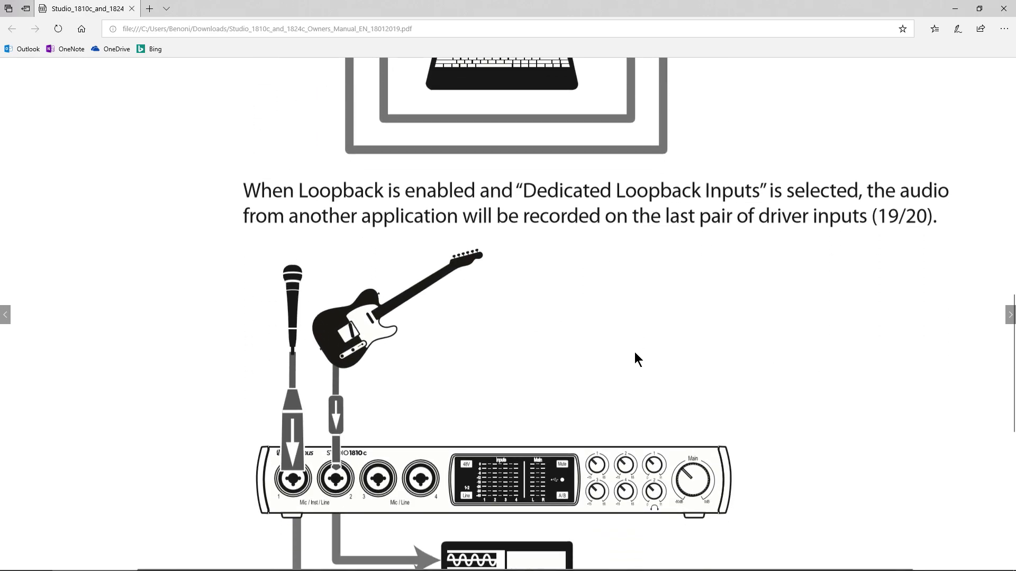
pyautogui.scroll(1, 622, 320)
pyautogui.scroll(-6, 622, 320)
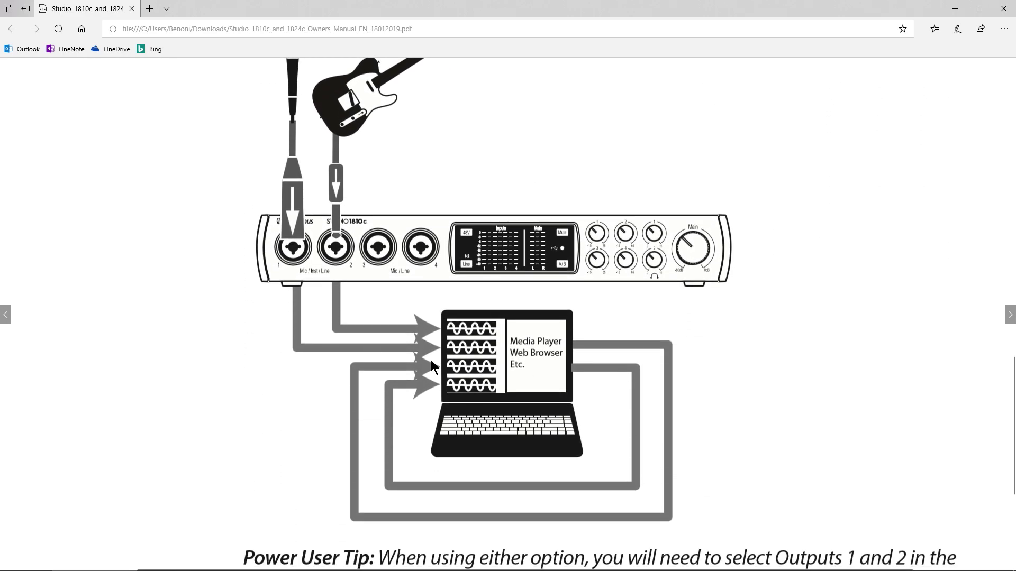
pyautogui.scroll(-3, 438, 359)
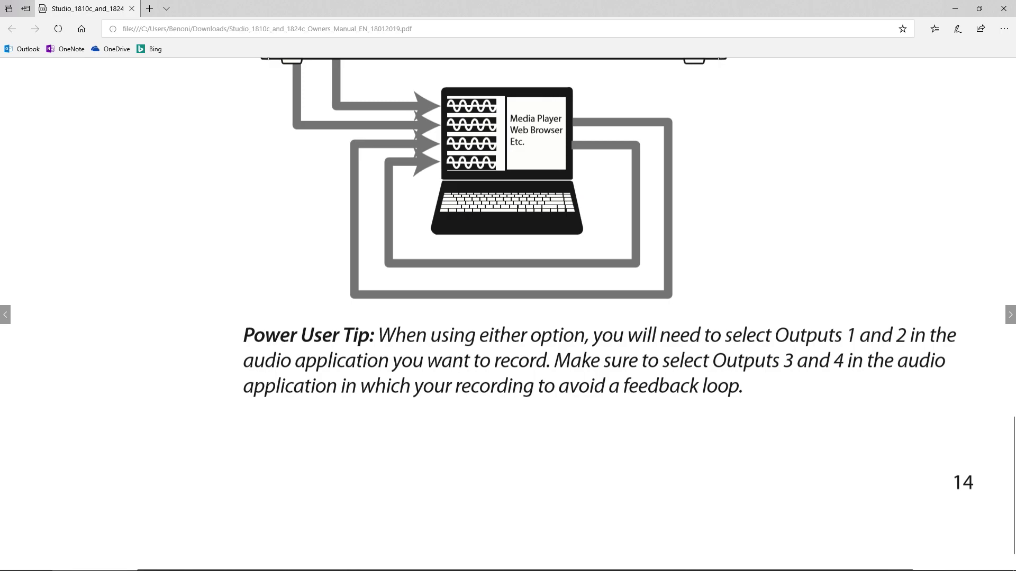
pyautogui.moveTo(709, 359); pyautogui.dragTo(844, 362)
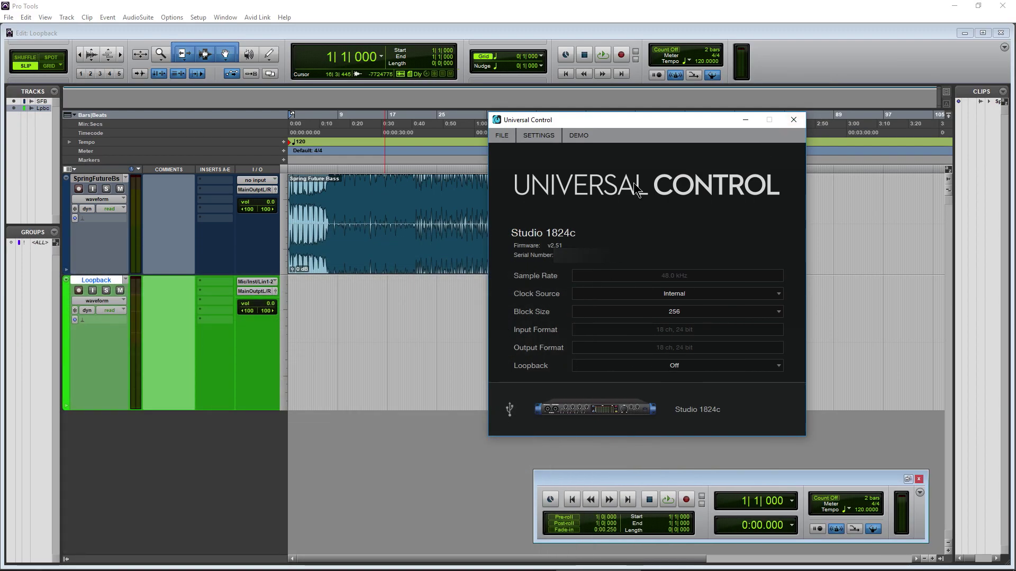
# - Set the Studio 1824c's Loopback mode to Virtual in Universal Control, then switch to the MIC WARS page
pyautogui.moveTo(617, 119); pyautogui.dragTo(614, 120)
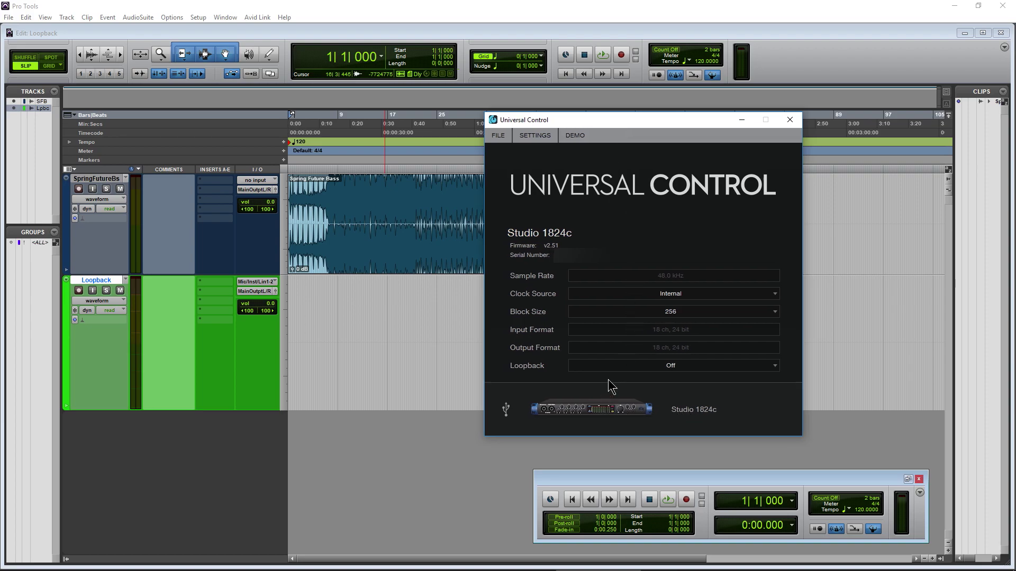
pyautogui.click(620, 368)
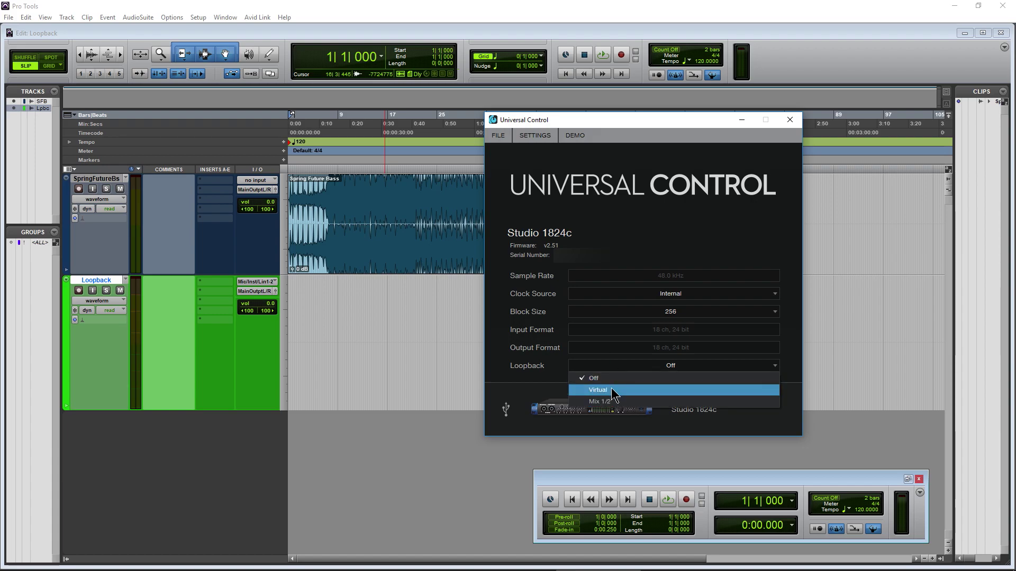
pyautogui.click(613, 392)
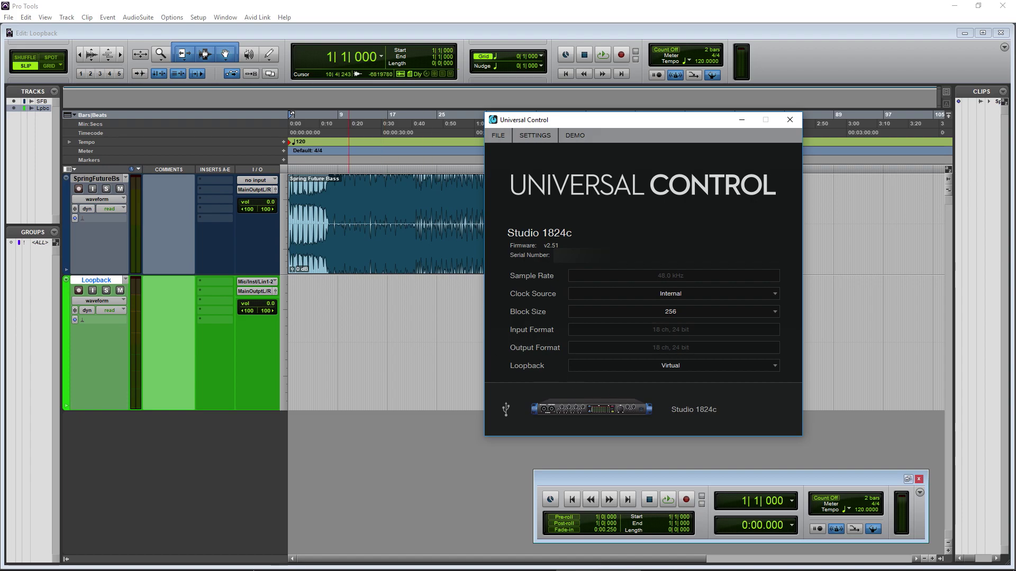
pyautogui.click(178, 560)
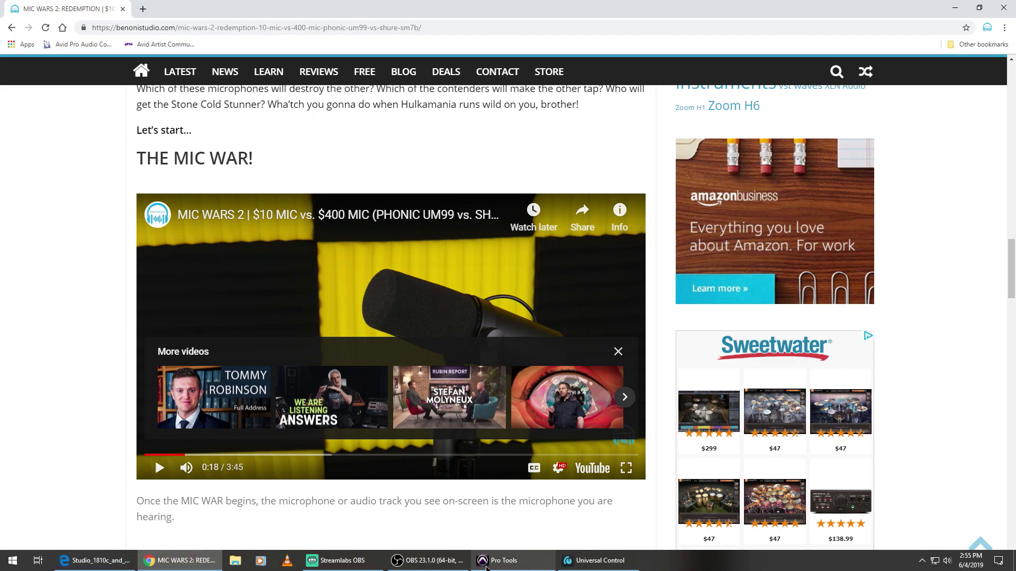
# - Open the Studio 1824c mixer from Universal Control over the Pro Tools Loopback session
pyautogui.click(502, 566)
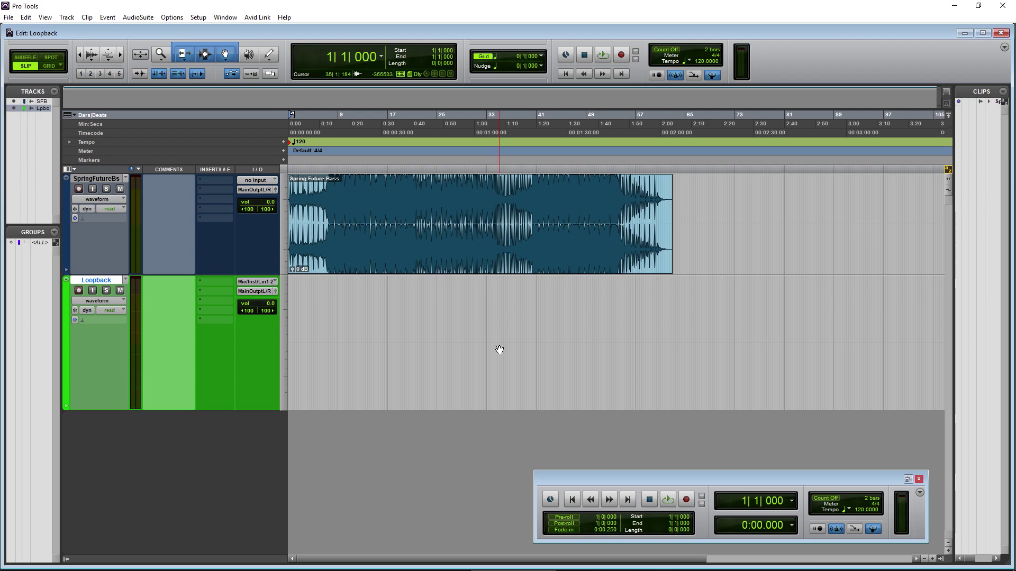
pyautogui.click(577, 564)
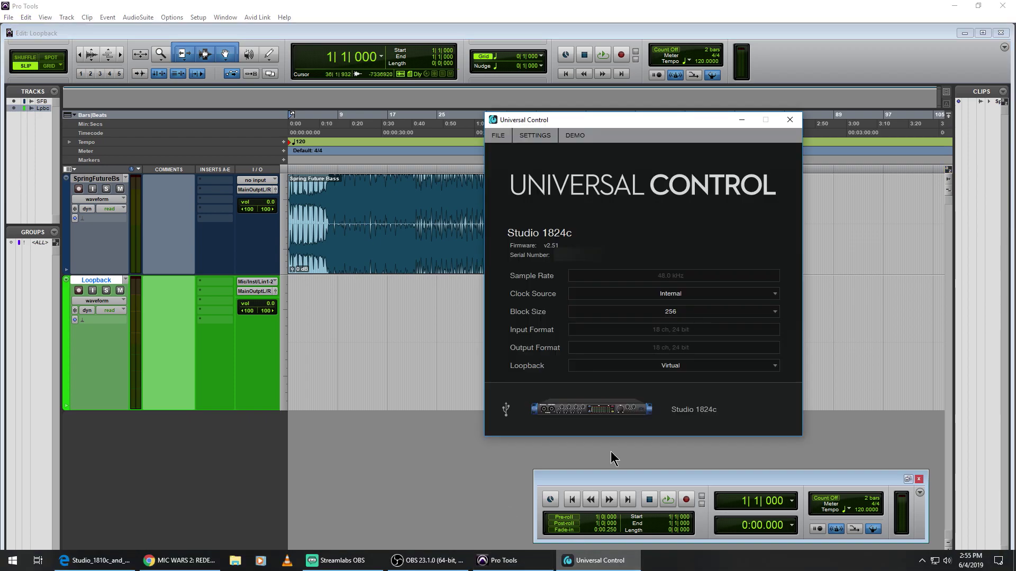
pyautogui.click(608, 410)
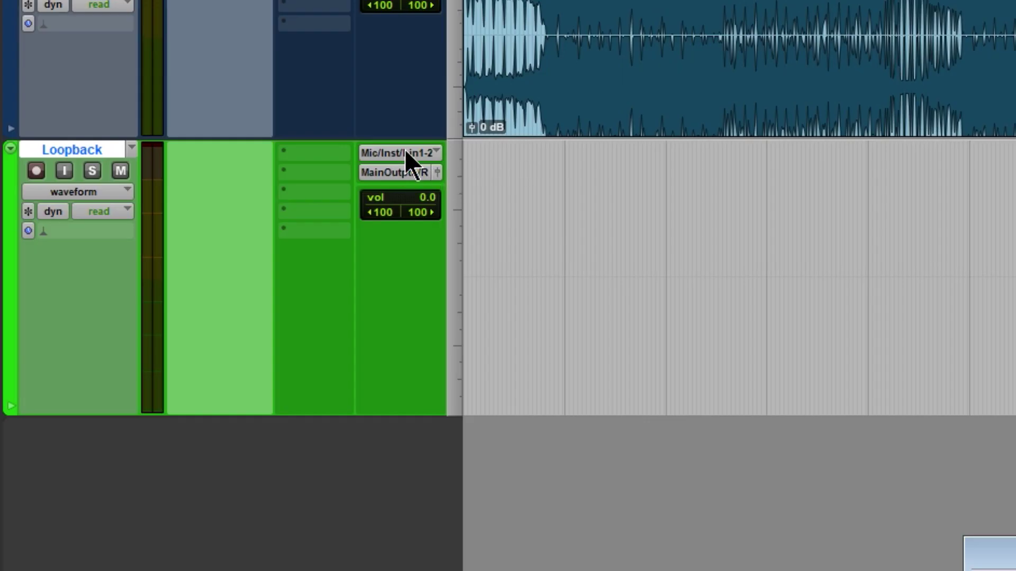
# - Set the Loopback track's input to Virtual in 1-2 (Stereo)
pyautogui.click(405, 151)
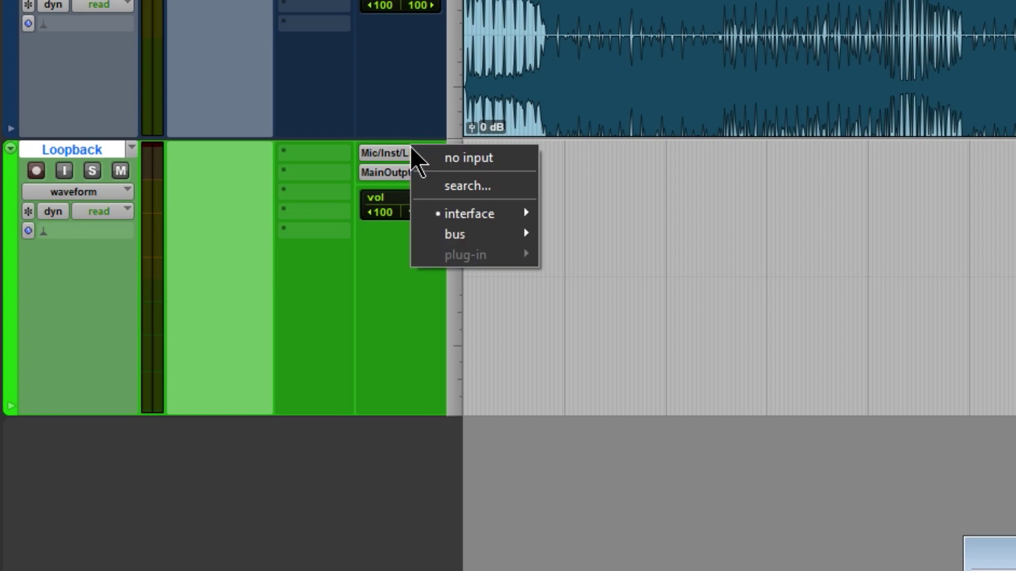
pyautogui.moveTo(462, 211)
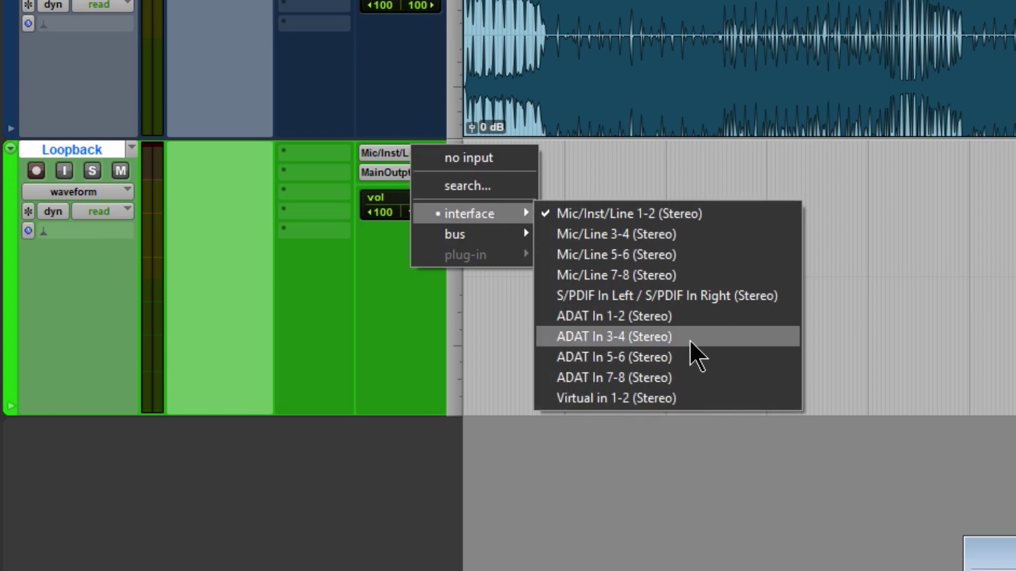
pyautogui.click(651, 398)
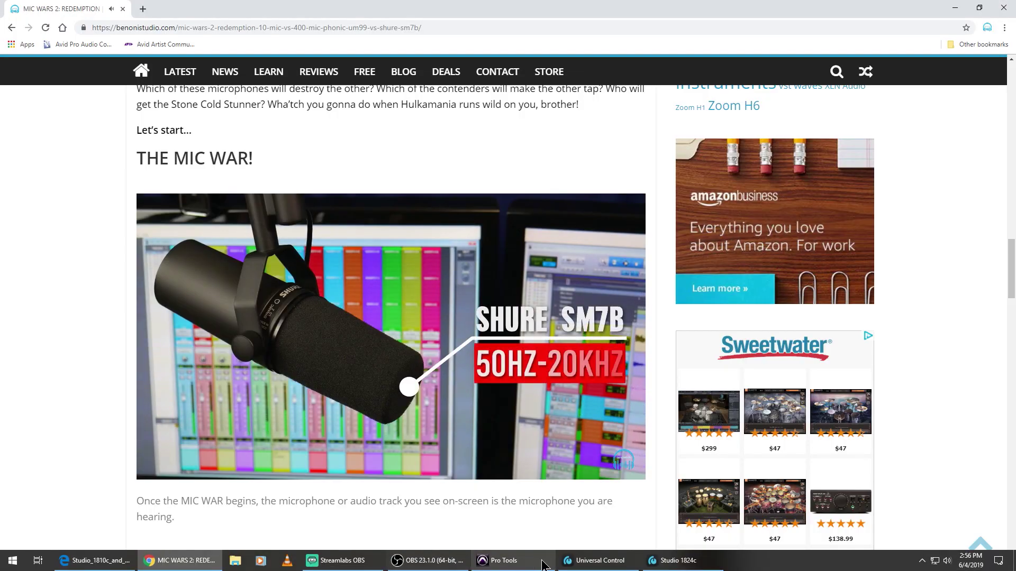
# - Pause the MIC WARS video and minimize Chrome to reveal the Pro Tools Loopback session
pyautogui.click(492, 561)
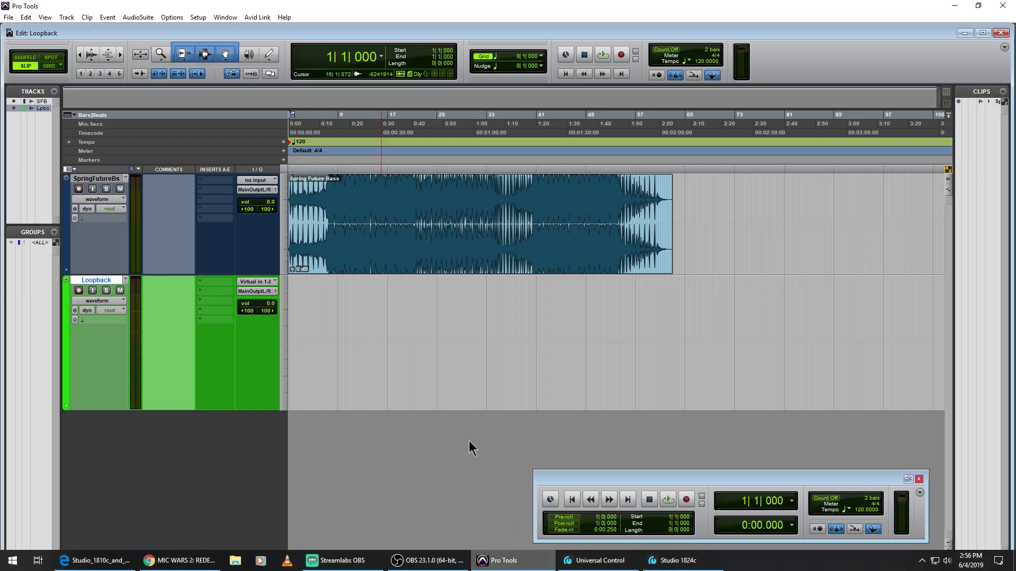
pyautogui.click(194, 562)
pyautogui.click(353, 331)
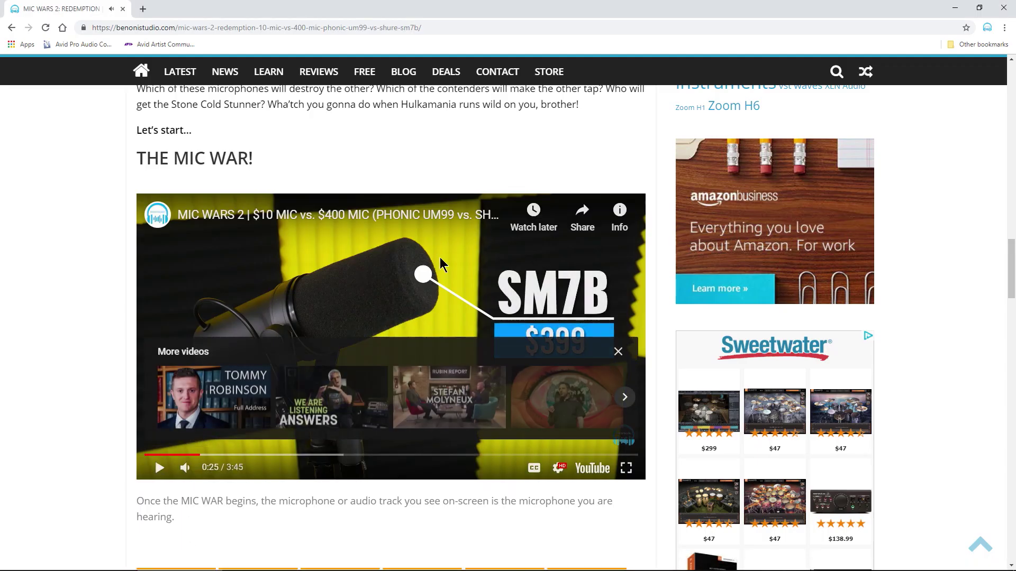
pyautogui.click(954, 8)
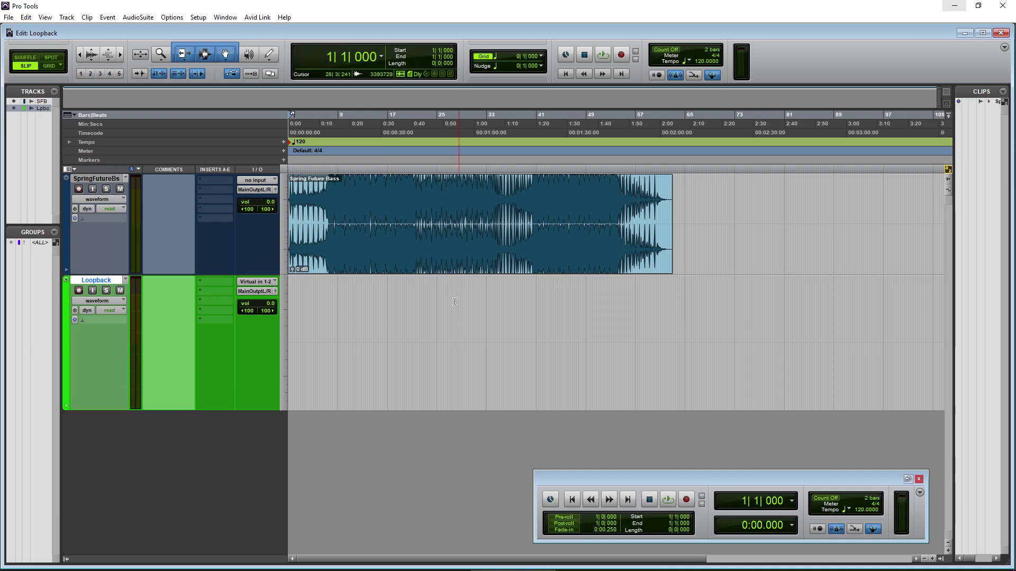
pyautogui.click(197, 17)
pyautogui.click(207, 40)
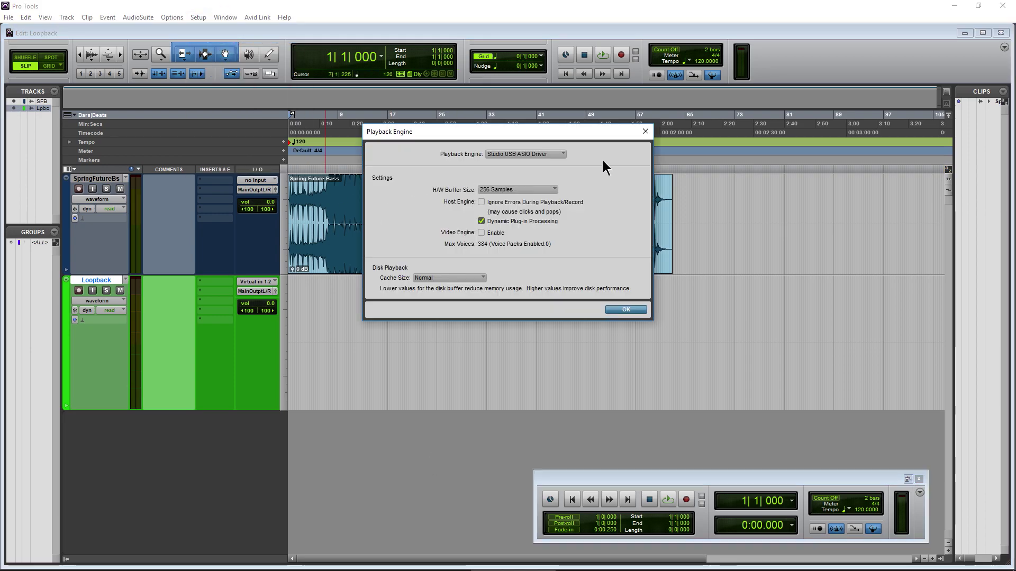
pyautogui.click(615, 310)
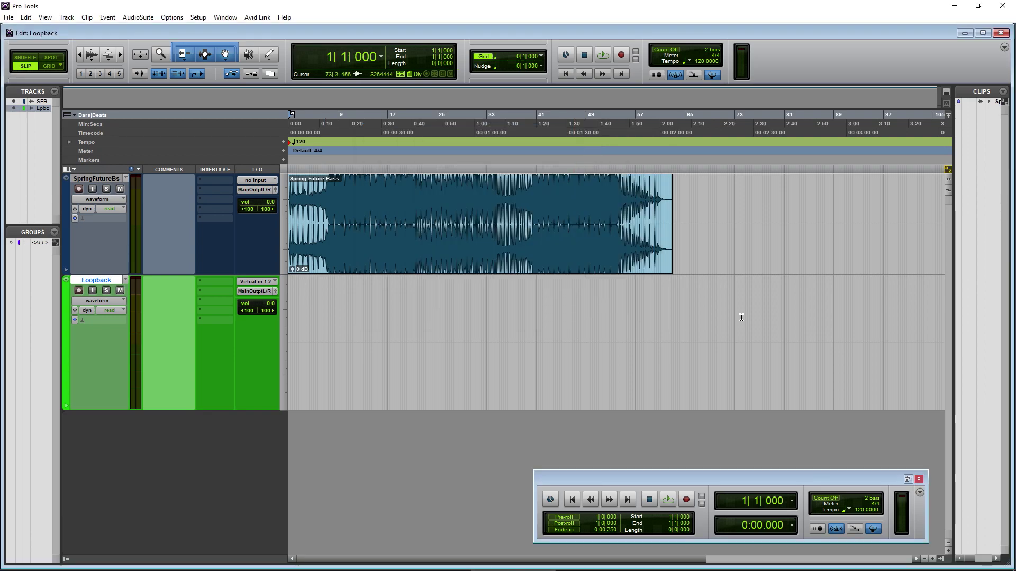
pyautogui.moveTo(852, 570)
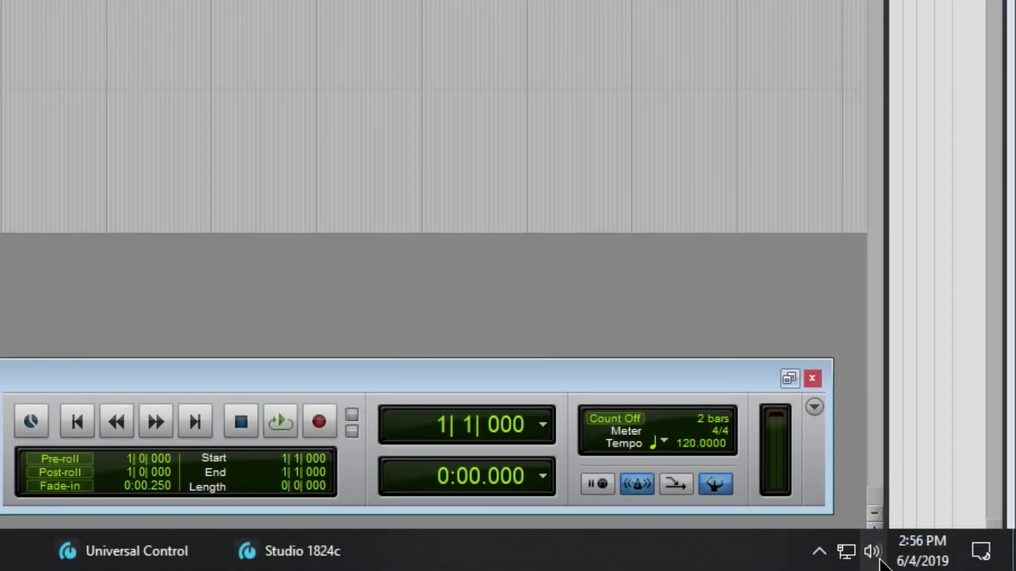
# - Check the available playback devices in the tray volume flyout
pyautogui.click(946, 562)
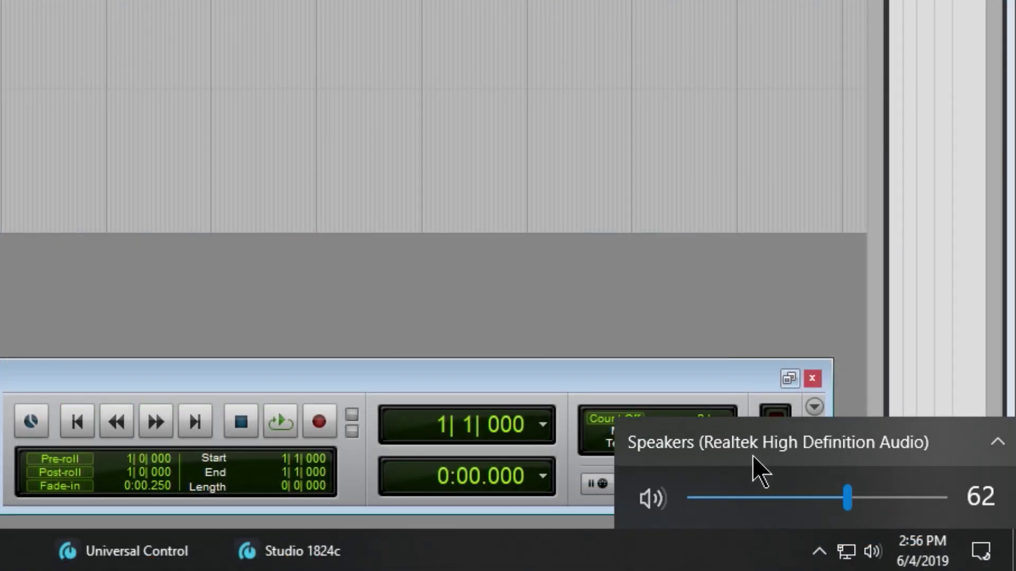
pyautogui.click(997, 444)
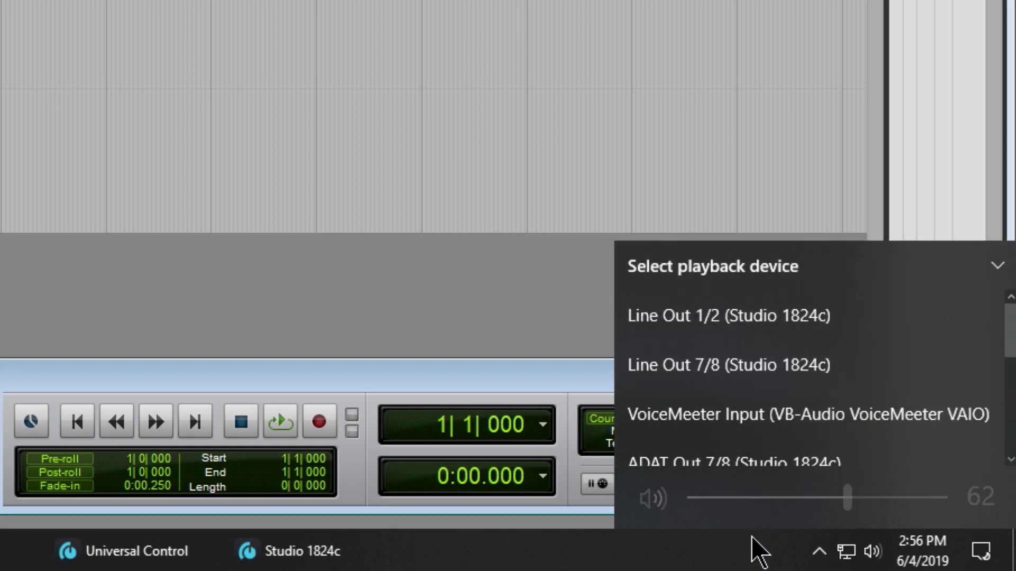
pyautogui.click(742, 565)
# - Open the Sound control panel's Playback tab and bring up Line Out 1/2's options
pyautogui.rightClick(870, 562)
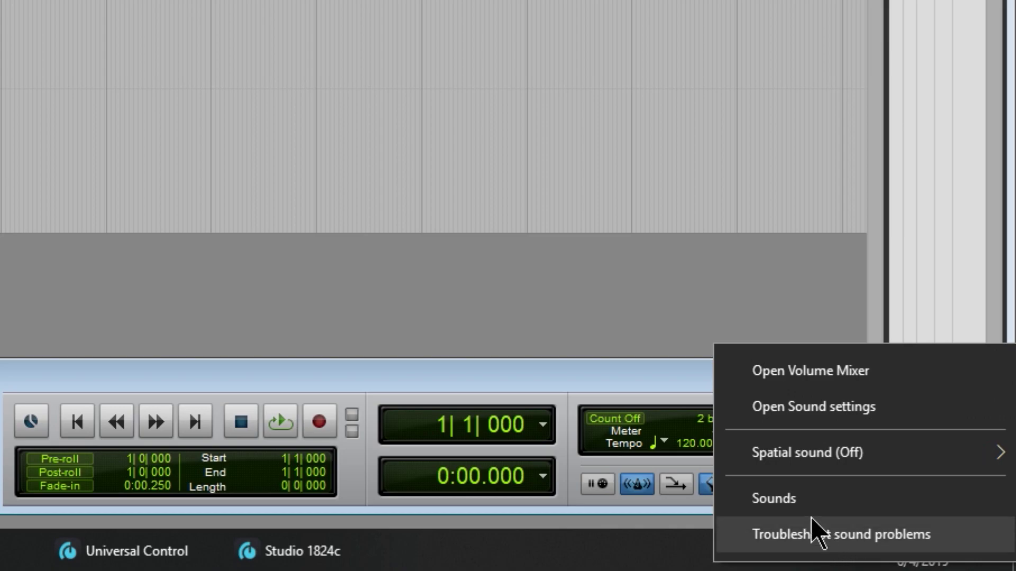
pyautogui.click(796, 502)
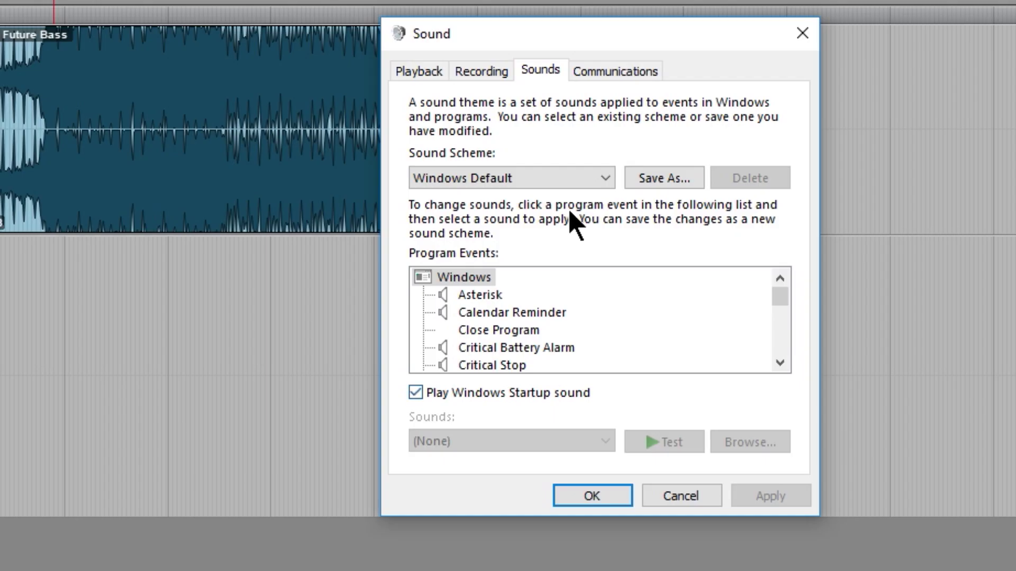
pyautogui.click(419, 74)
pyautogui.moveTo(791, 156); pyautogui.dragTo(773, 317)
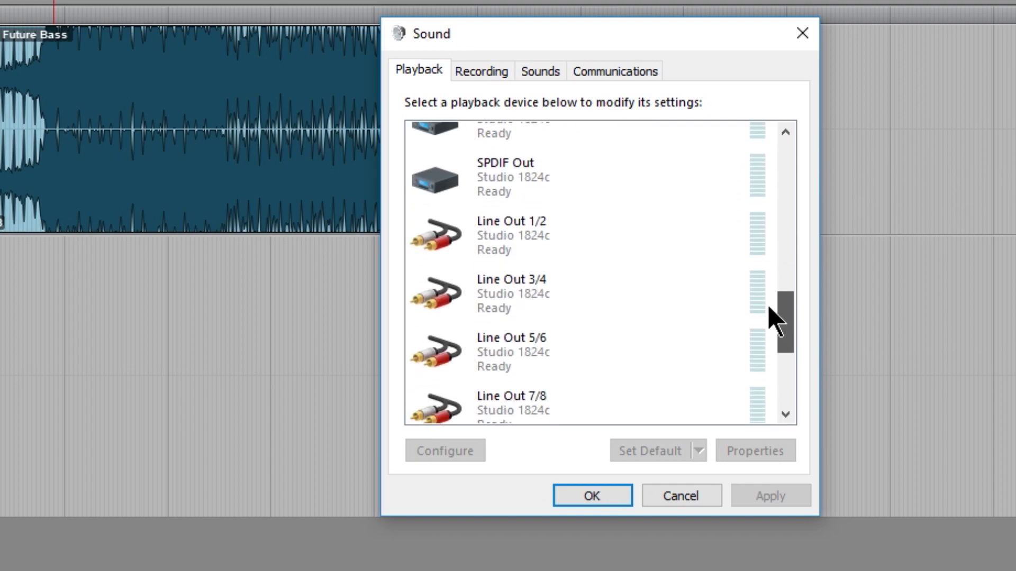
pyautogui.click(534, 238)
pyautogui.rightClick(539, 220)
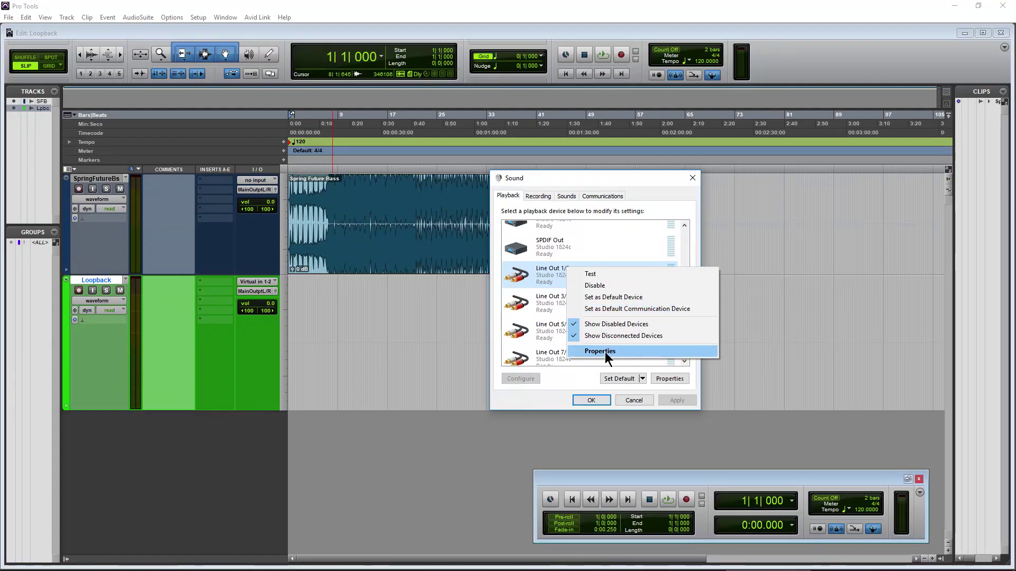
# - Review Line Out 1/2's default format on the Advanced tab and close the Sound dialogs
pyautogui.click(605, 352)
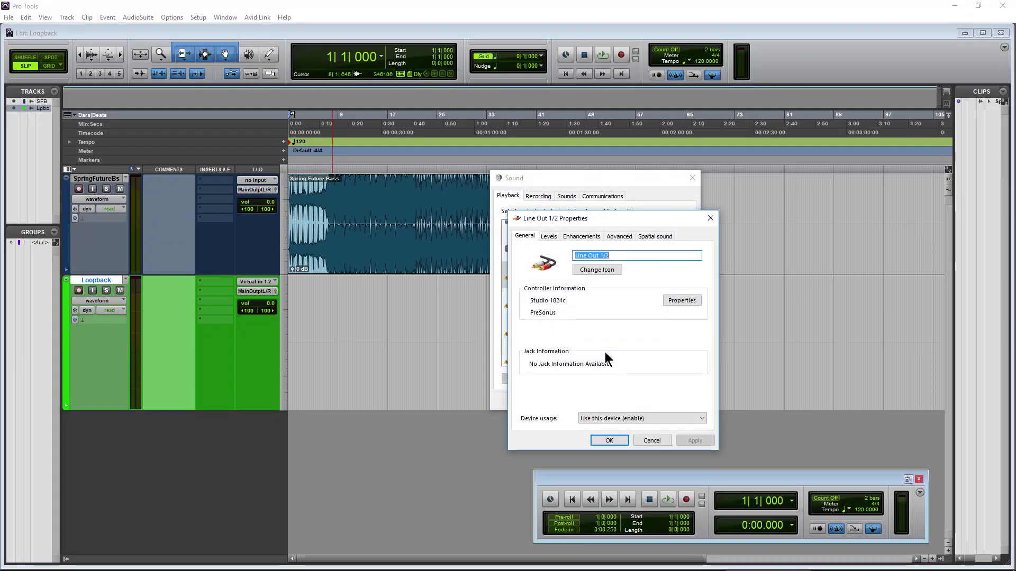
pyautogui.click(627, 237)
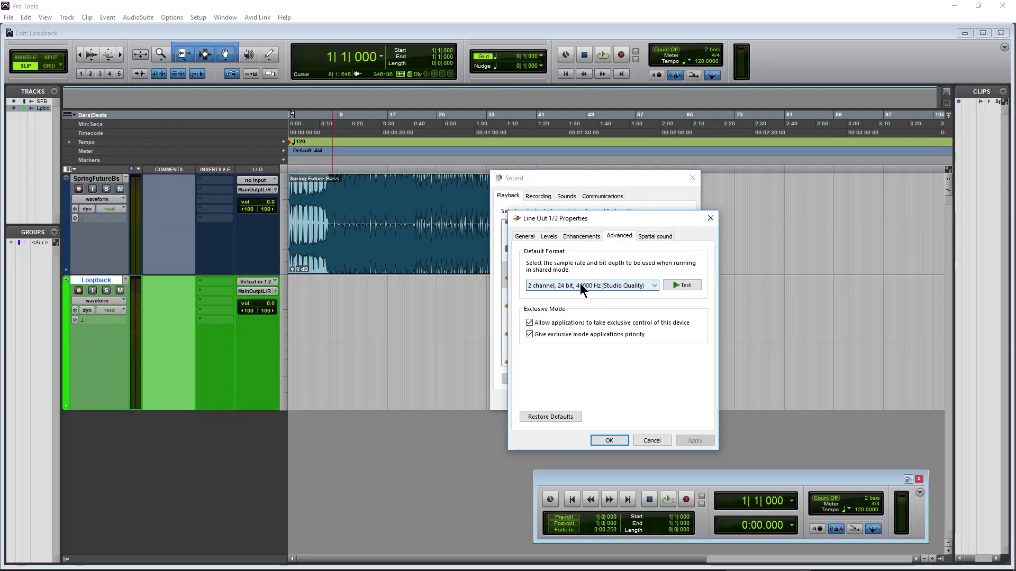
pyautogui.click(608, 440)
pyautogui.click(590, 400)
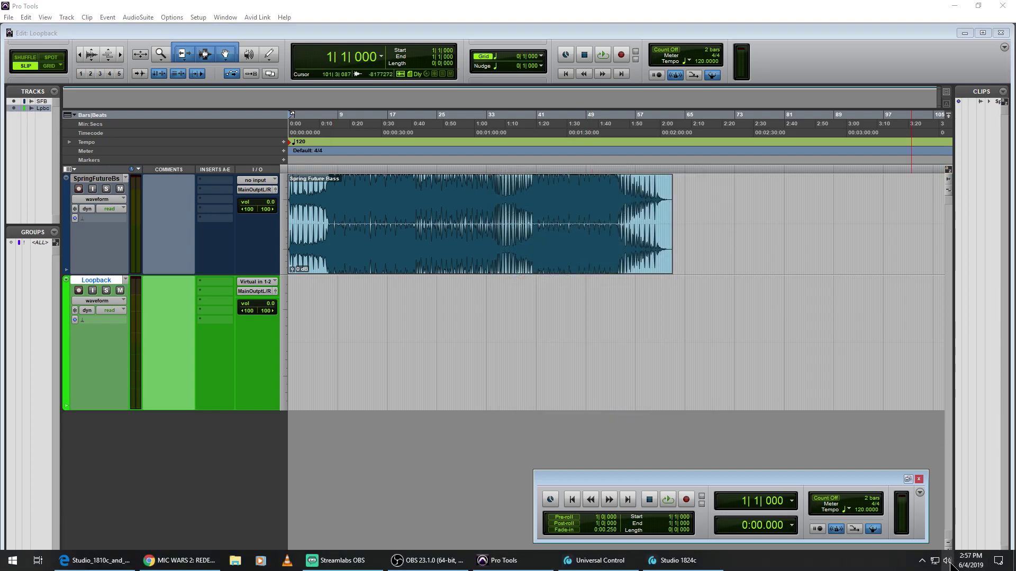
# - Make Line Out 1/2 (Studio 1824c) the Windows playback device
pyautogui.click(947, 561)
pyautogui.click(989, 509)
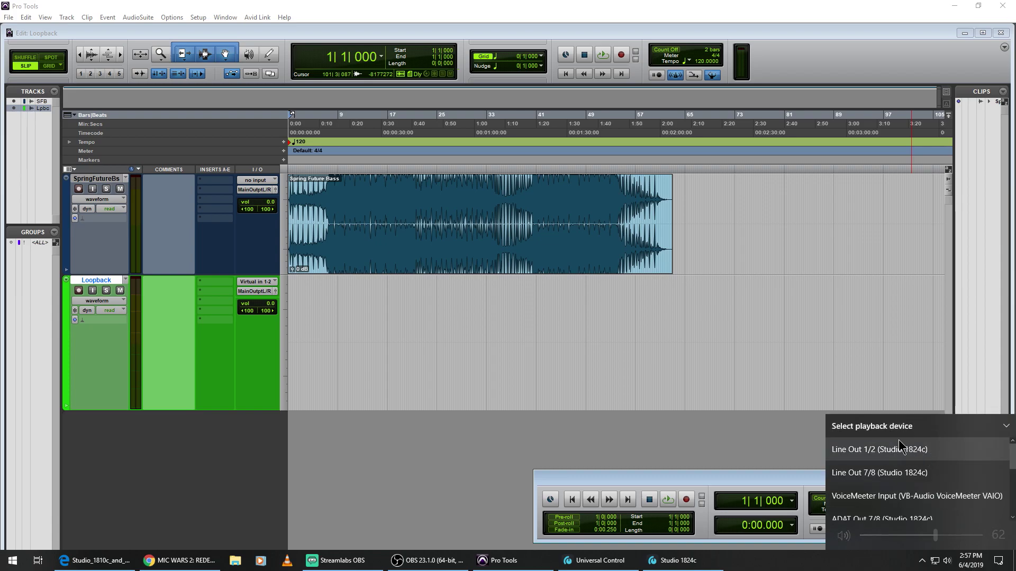
pyautogui.click(891, 450)
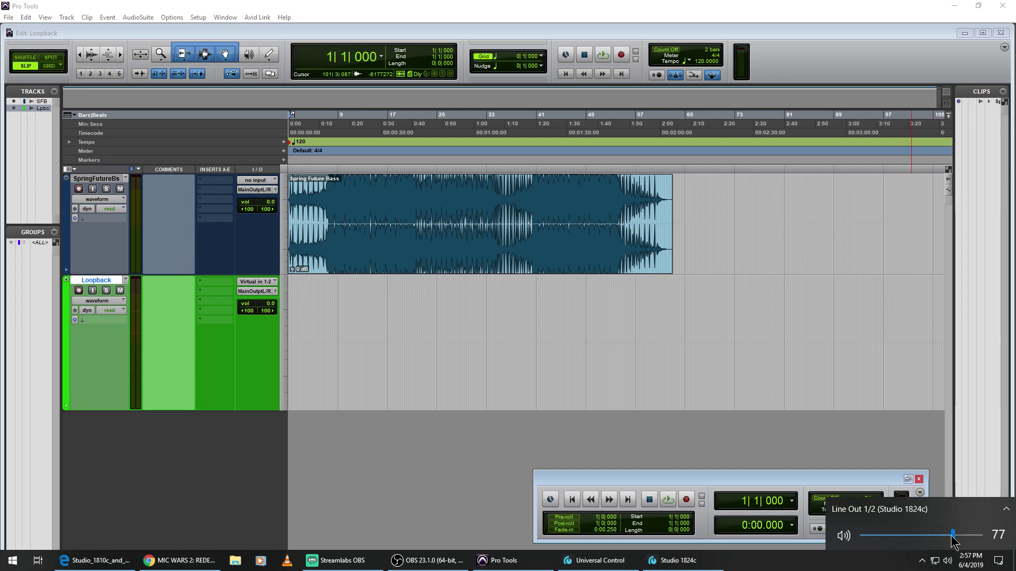
# - Lower system volume to 74, verify the Loopback input is still Virtual in 1-2, and raise Universal Control
pyautogui.moveTo(952, 540); pyautogui.dragTo(950, 540)
pyautogui.click(447, 8)
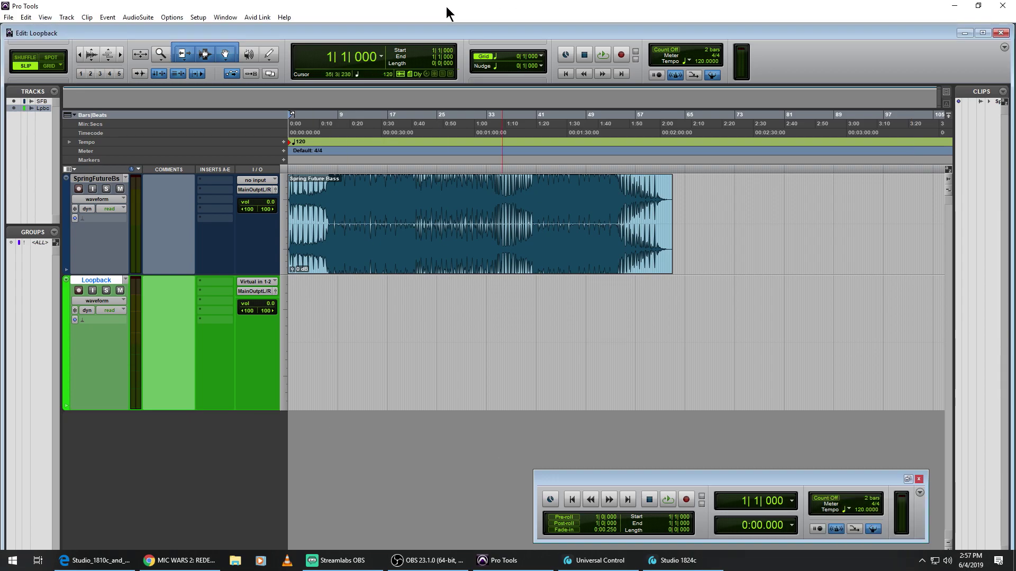
pyautogui.click(251, 283)
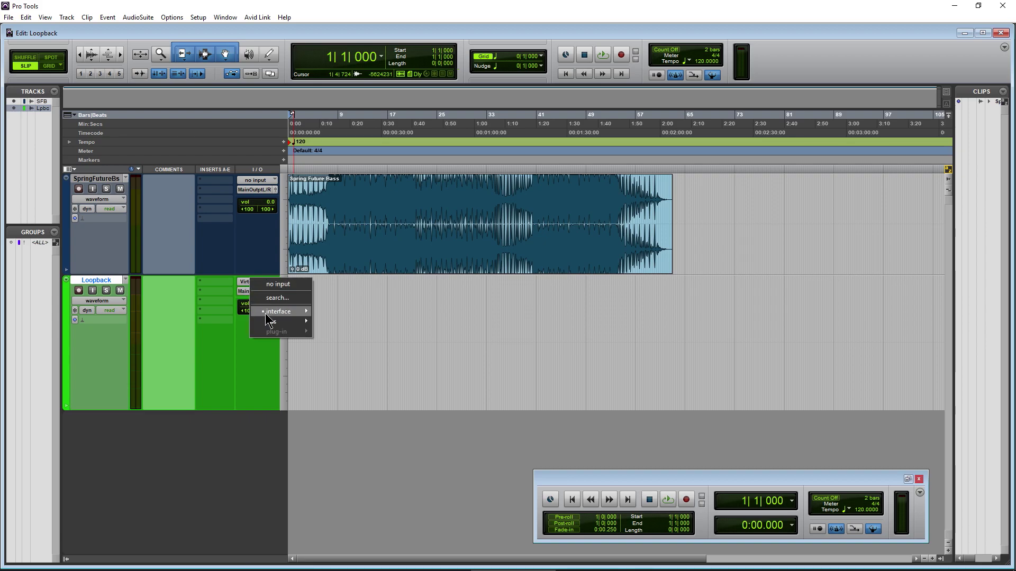
pyautogui.moveTo(267, 314)
pyautogui.click(254, 399)
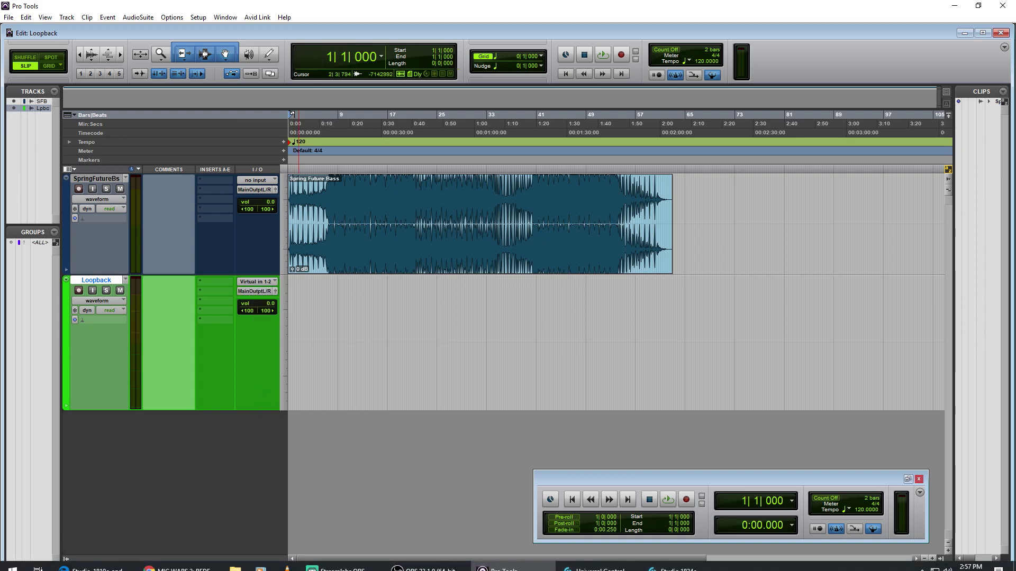
pyautogui.click(603, 562)
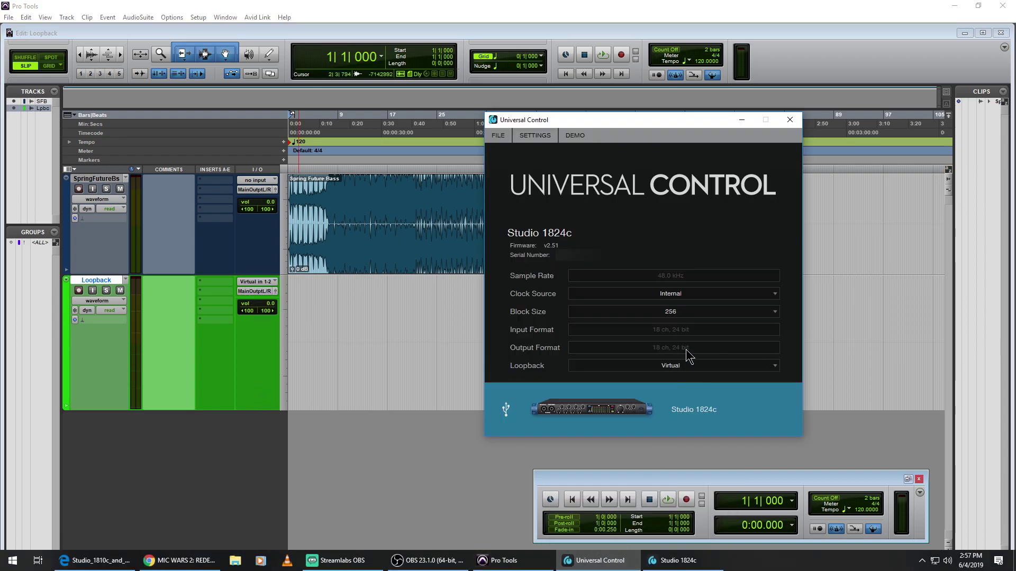
# - Play the mic comparison video in Chrome, view the Studio 1824c mixer, then return to Pro Tools
pyautogui.click(340, 472)
pyautogui.click(180, 560)
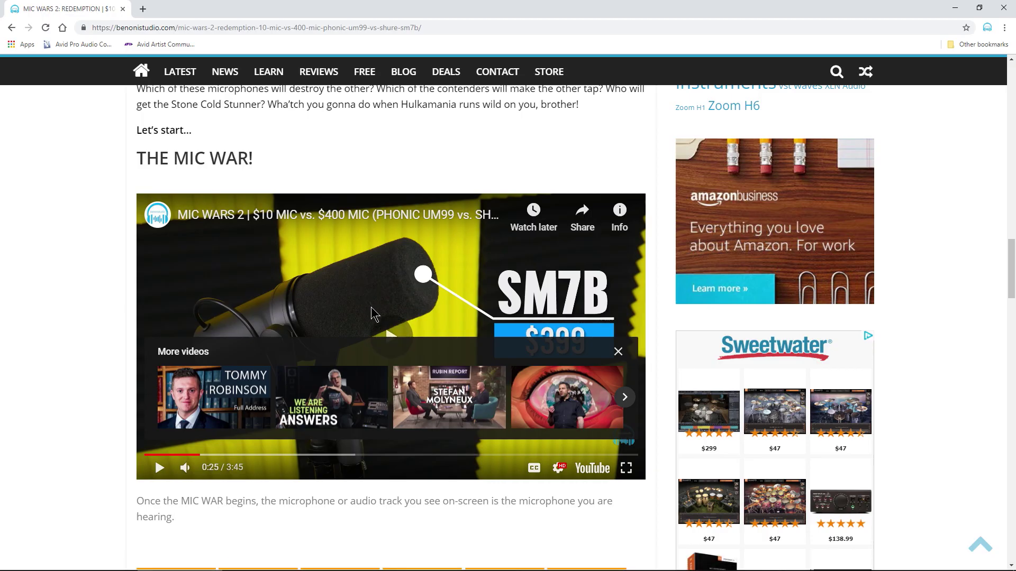
pyautogui.click(397, 333)
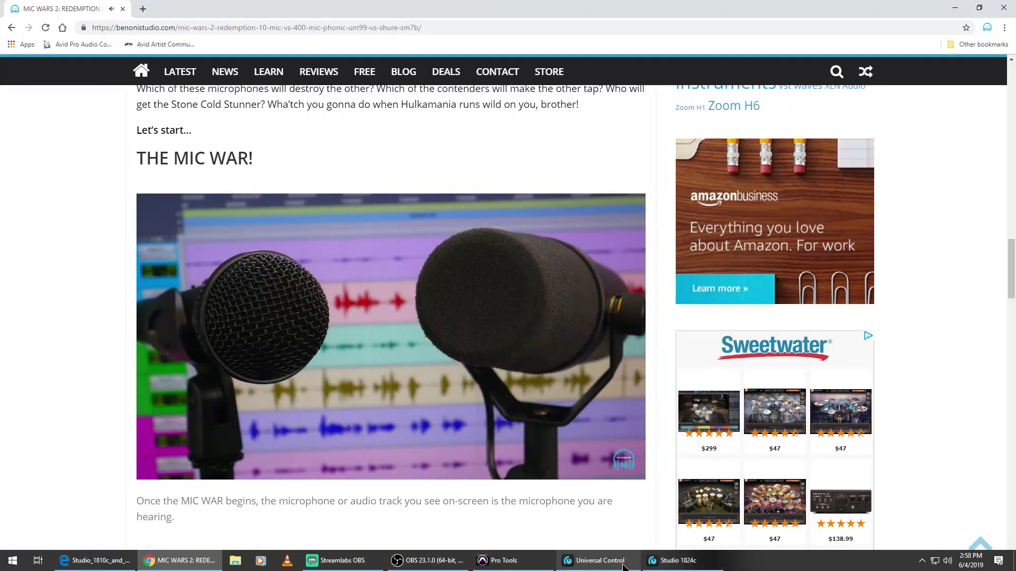
pyautogui.click(688, 562)
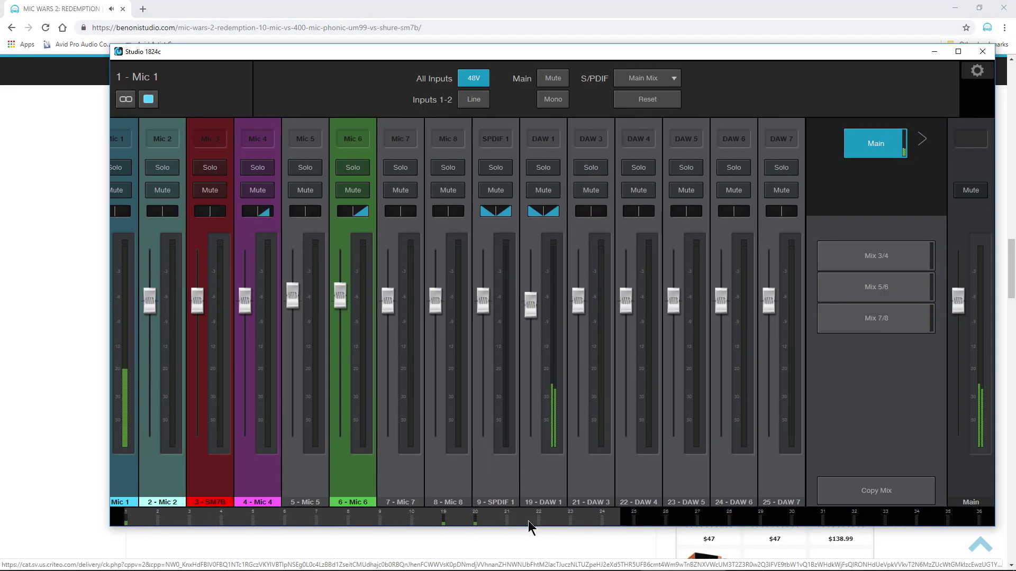
pyautogui.click(508, 563)
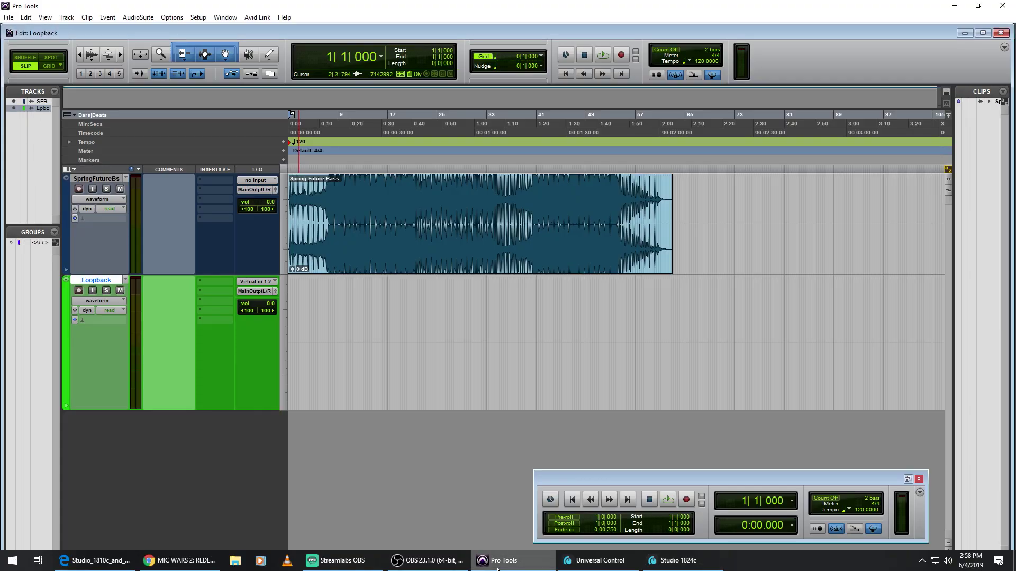
# - Toggle input monitoring on the Loopback track while checking the browser, then turn it back off
pyautogui.click(92, 290)
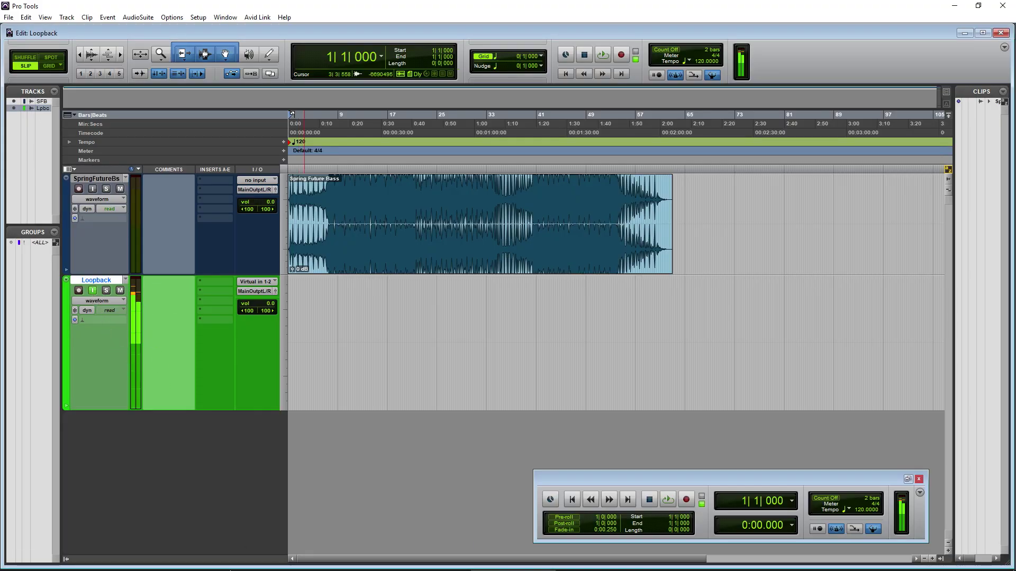
pyautogui.click(238, 561)
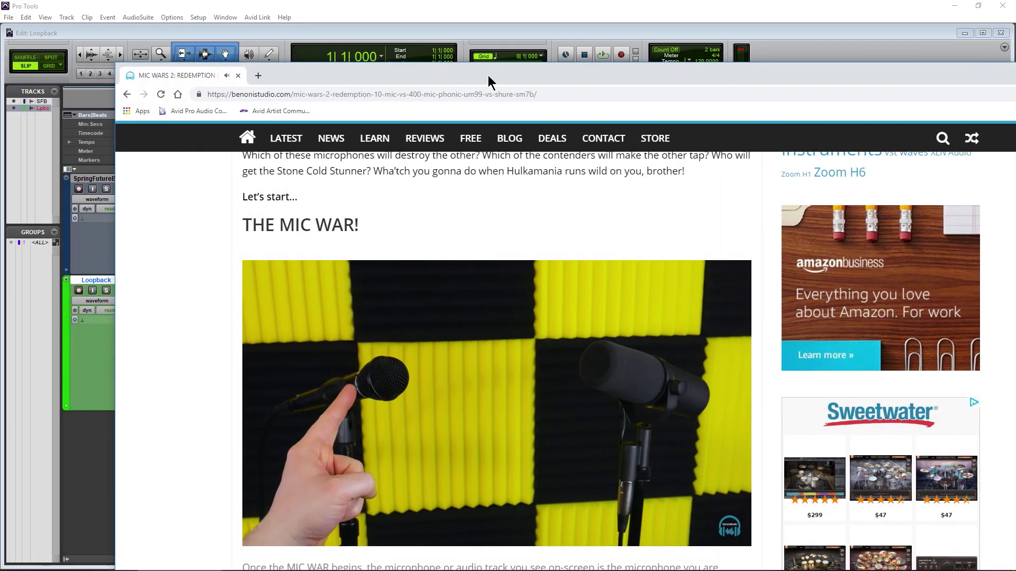
pyautogui.click(238, 560)
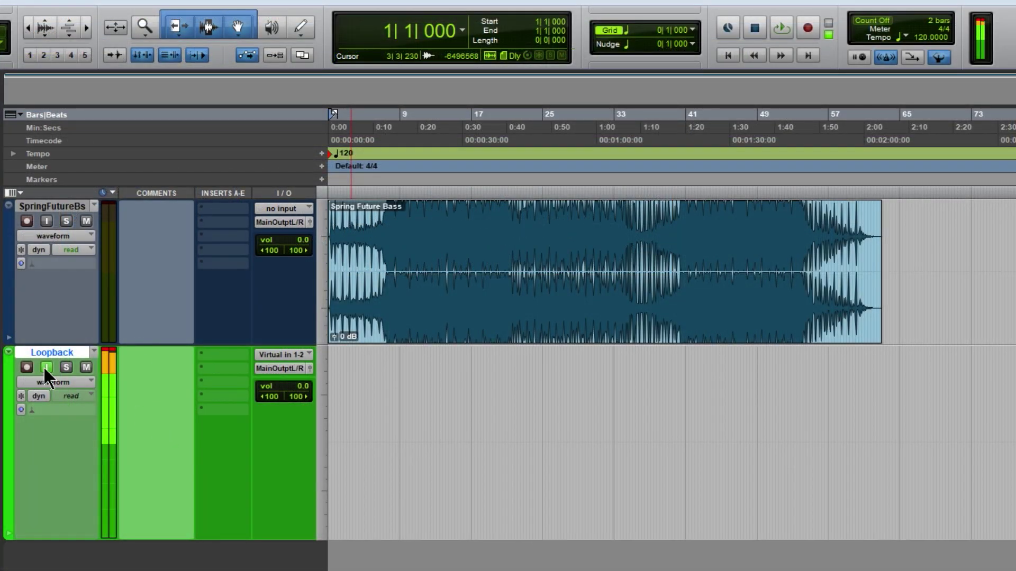
pyautogui.click(44, 367)
# - Route the Loopback track's output to Line Out 3-4 (Stereo)
pyautogui.click(274, 371)
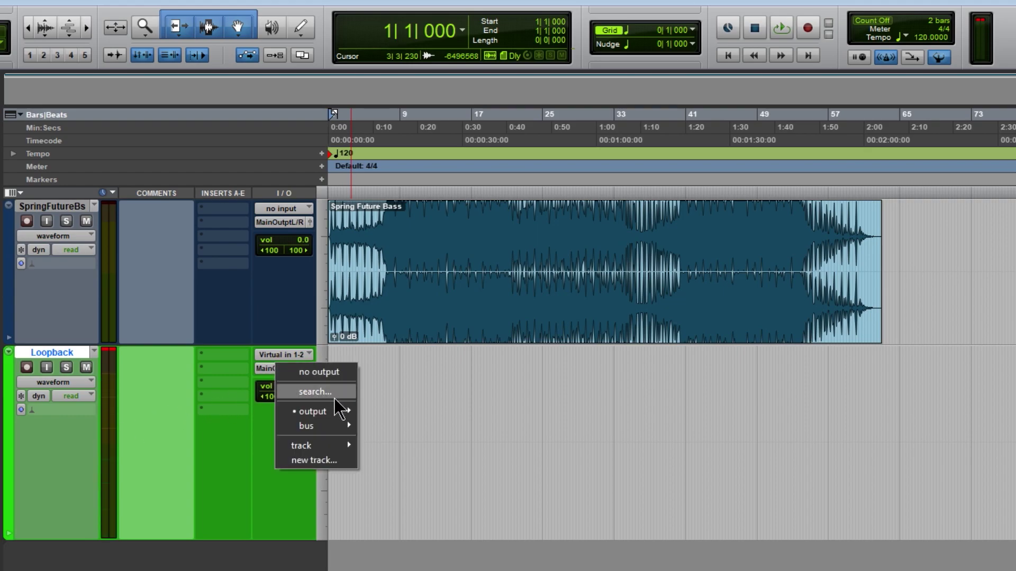
pyautogui.moveTo(333, 415)
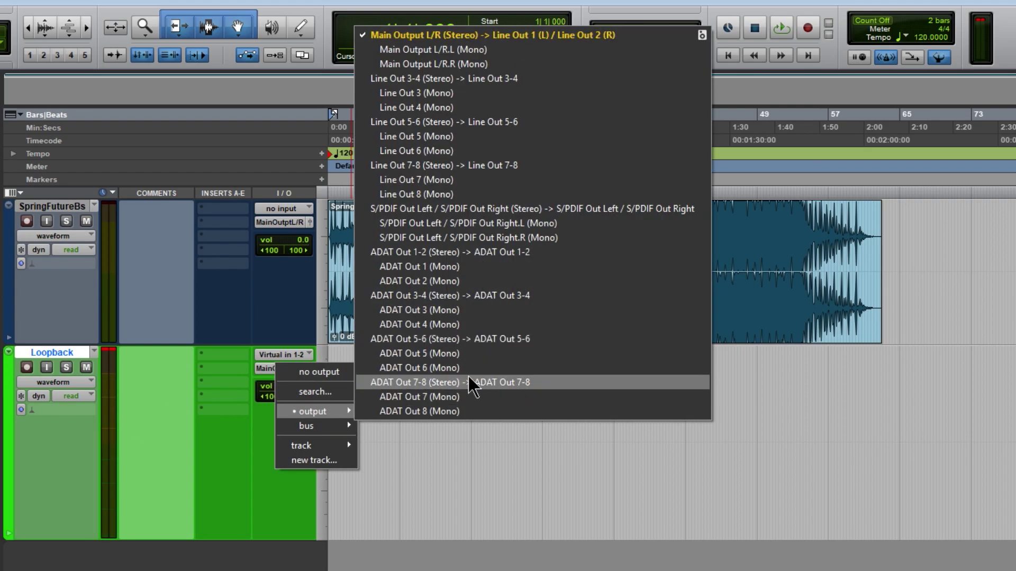
pyautogui.click(516, 80)
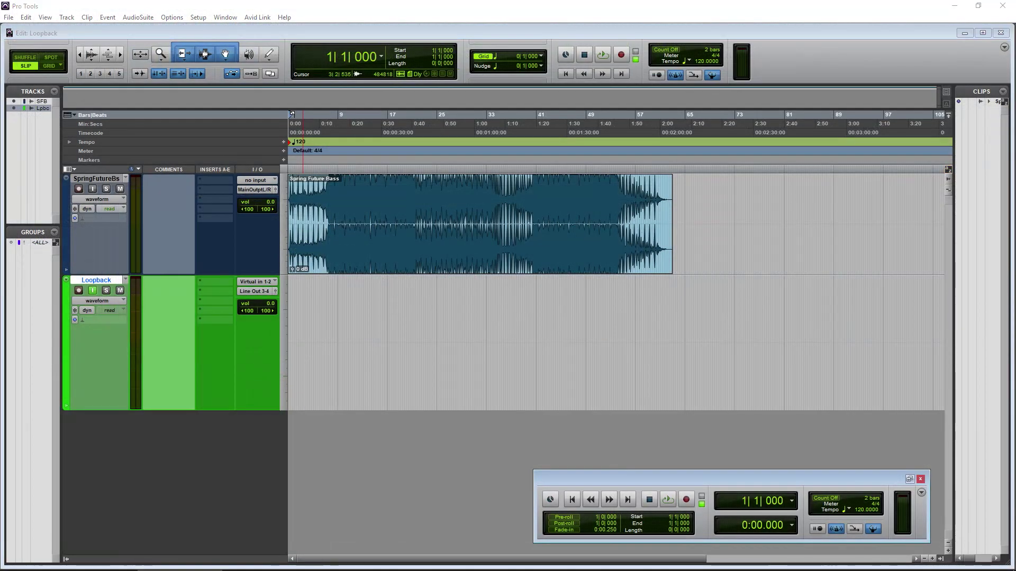
pyautogui.hotkey('alt', 'Tab')
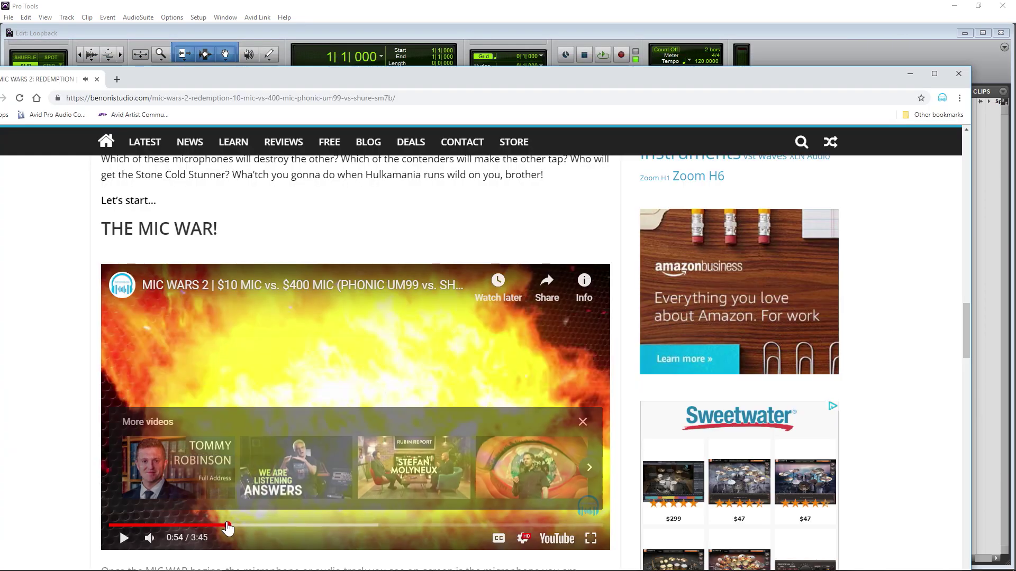
# - Cue the video at 1:31 and record it onto the Loopback track from the session start
pyautogui.moveTo(227, 526); pyautogui.dragTo(311, 529)
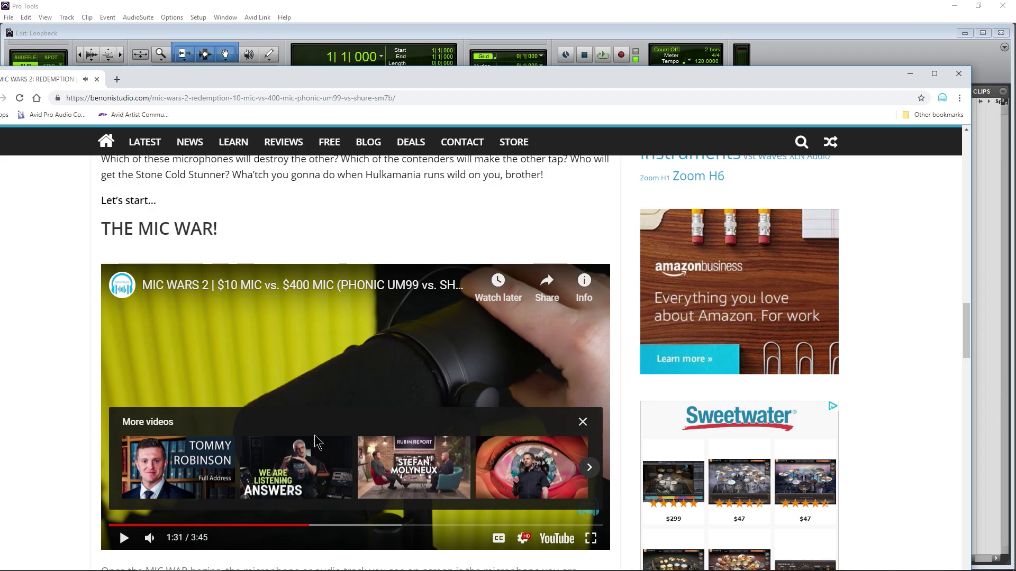
pyautogui.moveTo(541, 68); pyautogui.dragTo(299, 68)
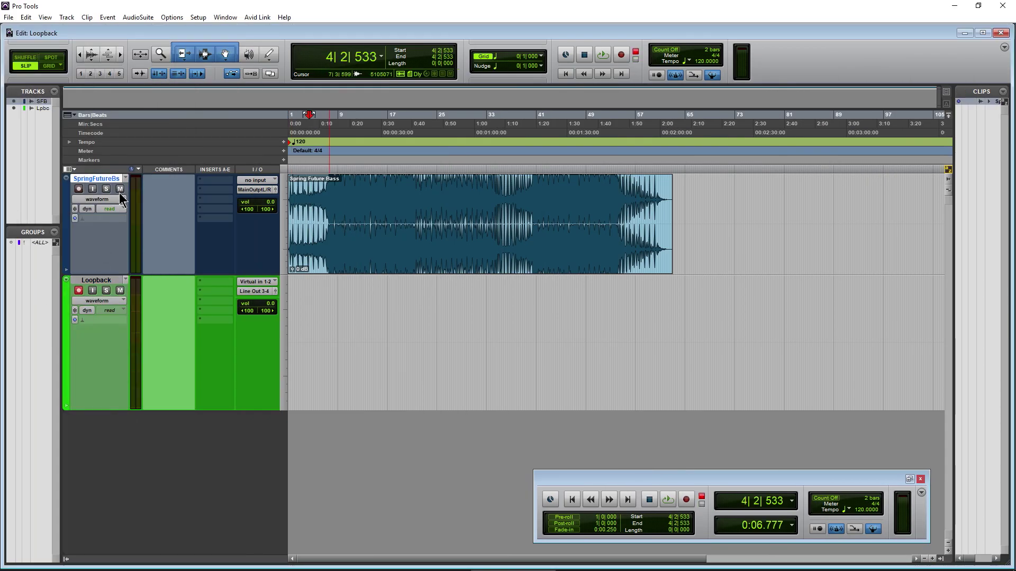
pyautogui.click(565, 73)
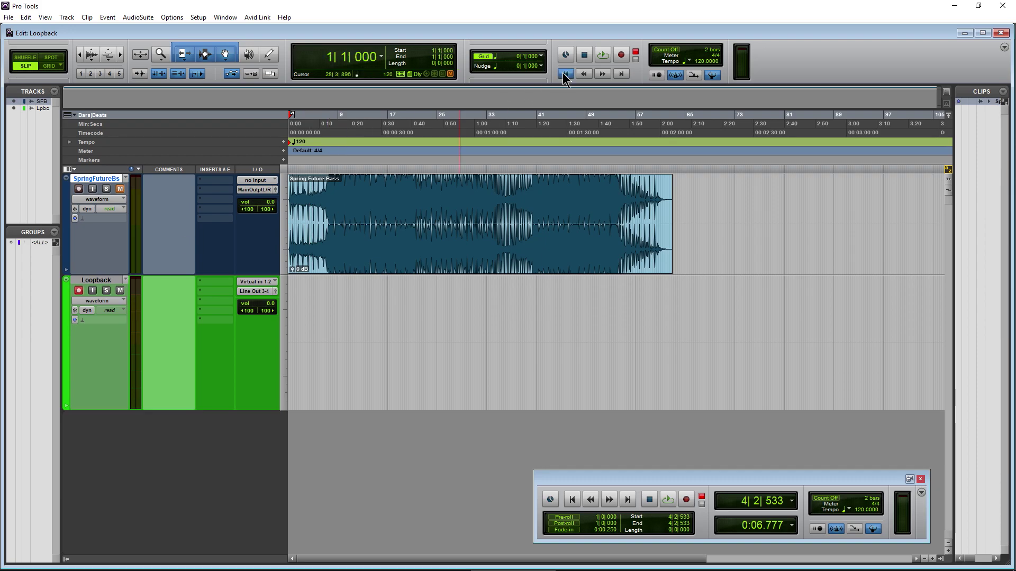
pyautogui.click(618, 55)
pyautogui.click(602, 54)
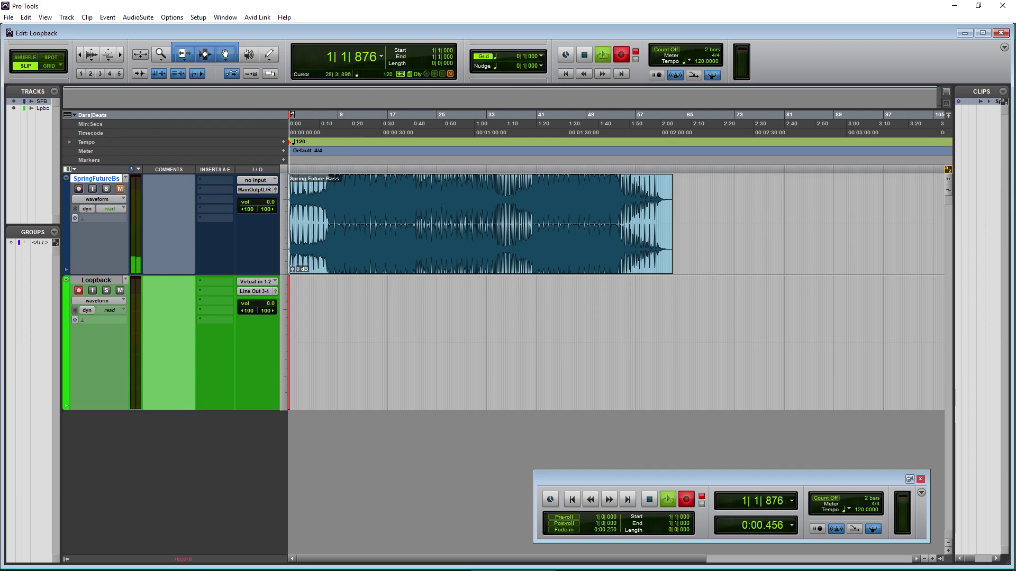
pyautogui.hotkey('alt', 'Tab')
pyautogui.click(363, 362)
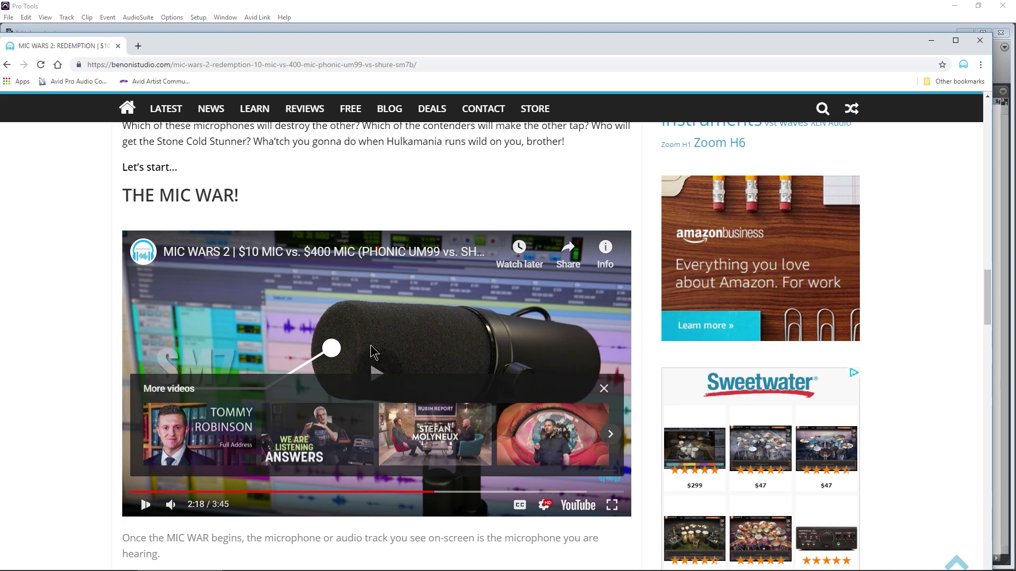
# - Zoom in on the recording, stop it to create clip Loopback_01, and return to zero
pyautogui.moveTo(588, 50); pyautogui.dragTo(0, 120)
pyautogui.hotkey('alt', 'Tab')
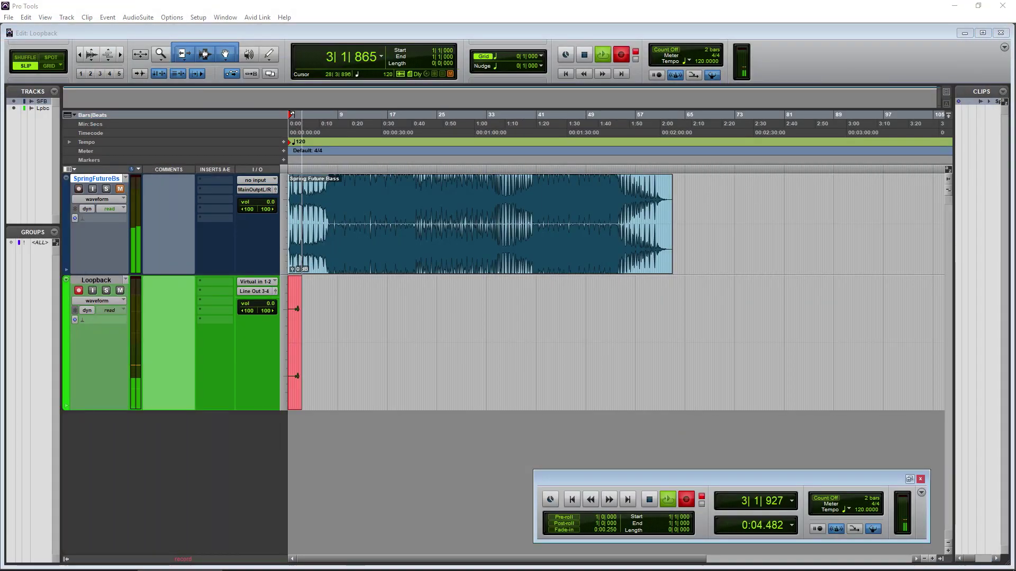
pyautogui.click(120, 55)
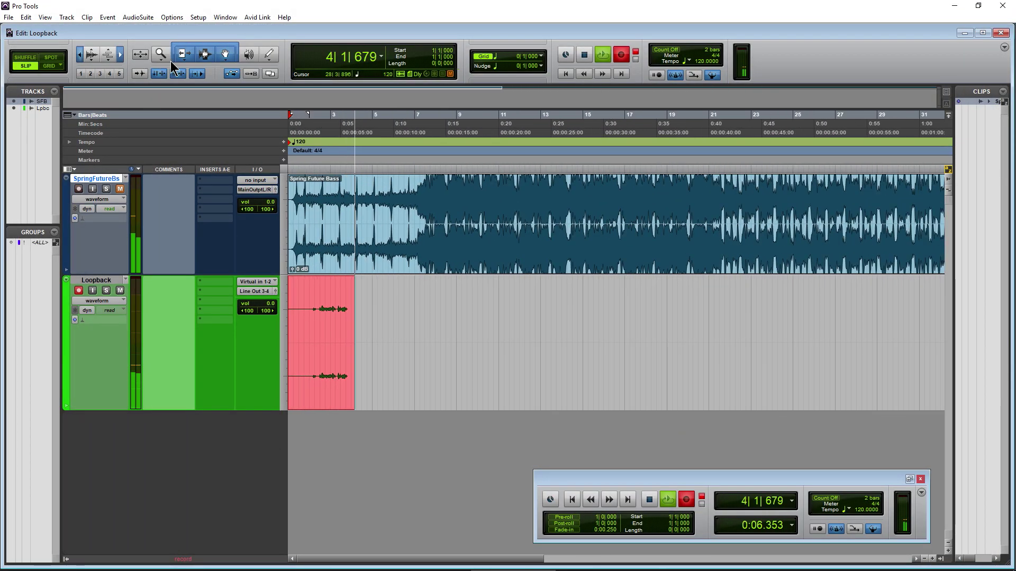
pyautogui.click(120, 54)
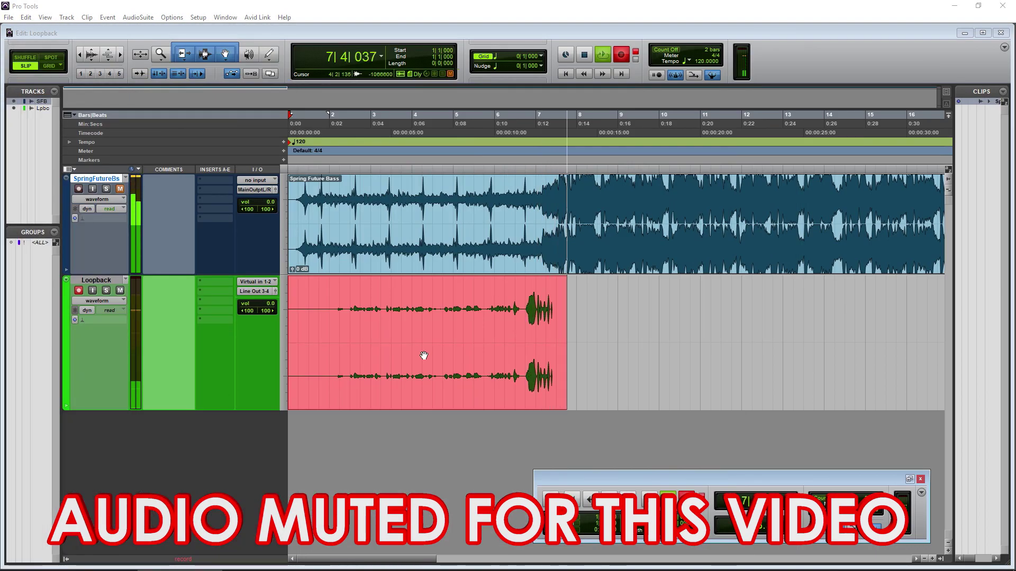
pyautogui.click(201, 439)
pyautogui.press('space')
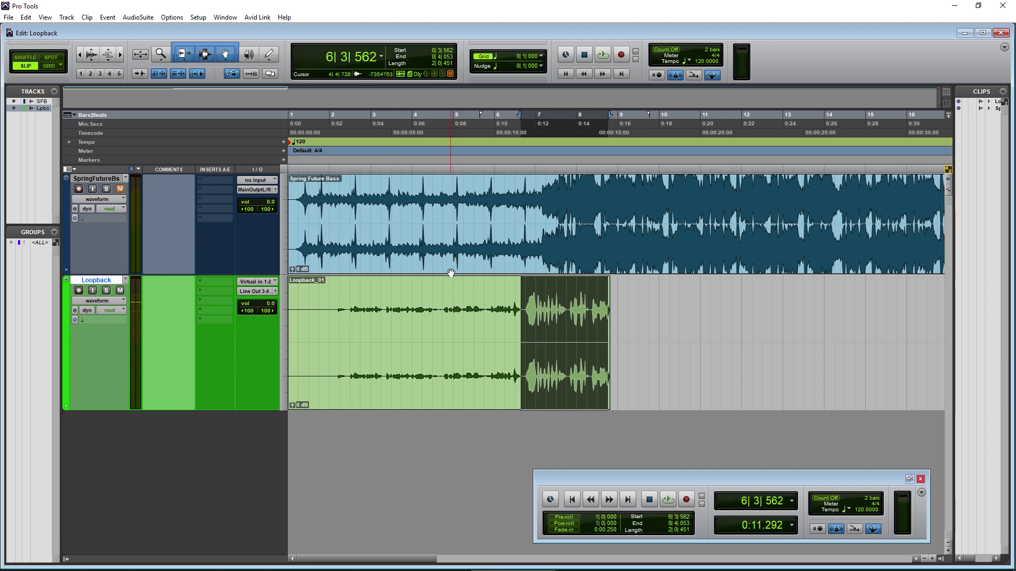
pyautogui.click(565, 73)
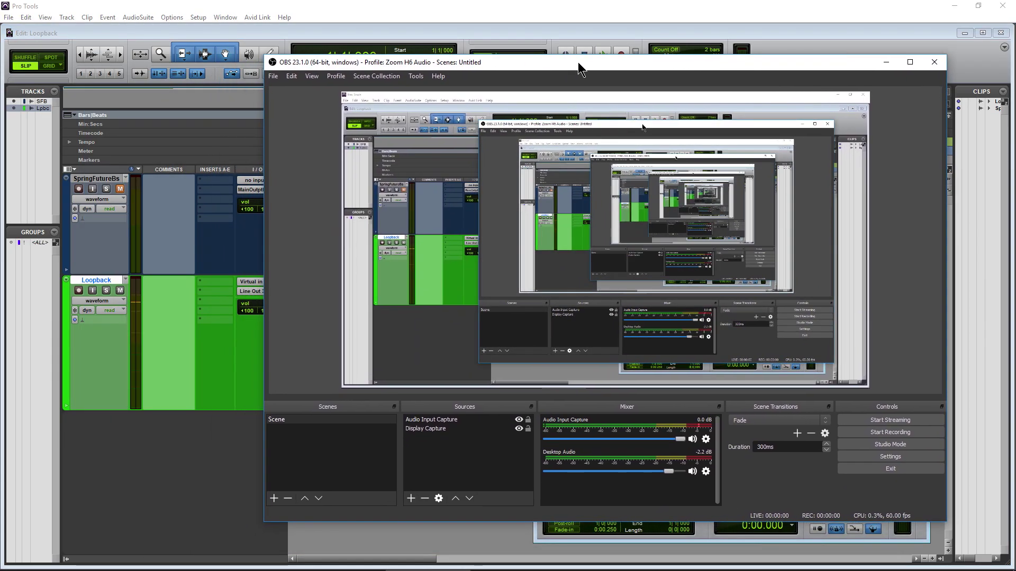
# - Change the Studio 1824c loopback source from Virtual to Mix 1/2 and minimize Universal Control
pyautogui.moveTo(578, 64)
pyautogui.mouseDown()
pyautogui.moveTo(585, 46)
pyautogui.moveTo(567, 52)
pyautogui.mouseUp()
pyautogui.click(954, 6)
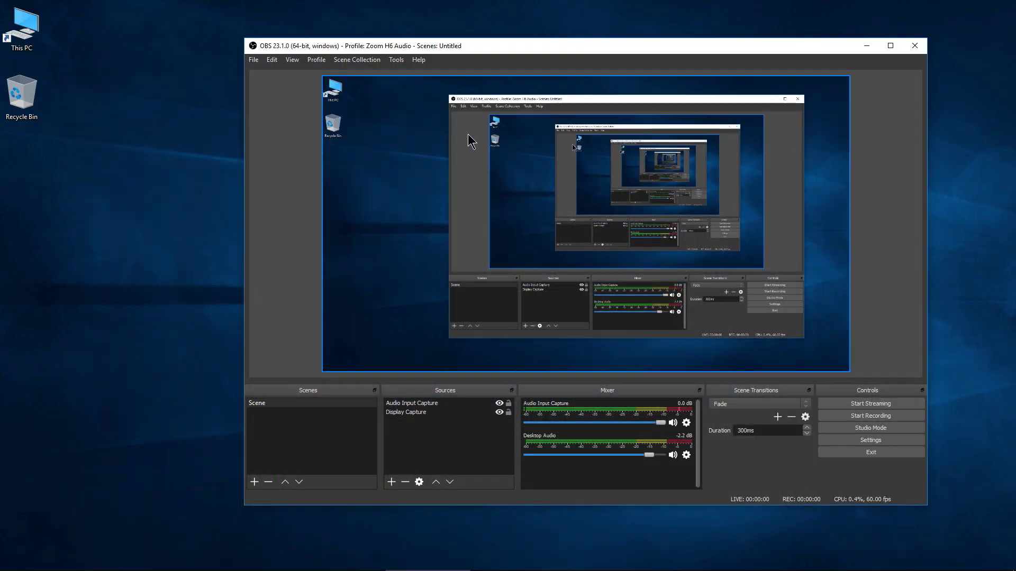
pyautogui.click(662, 367)
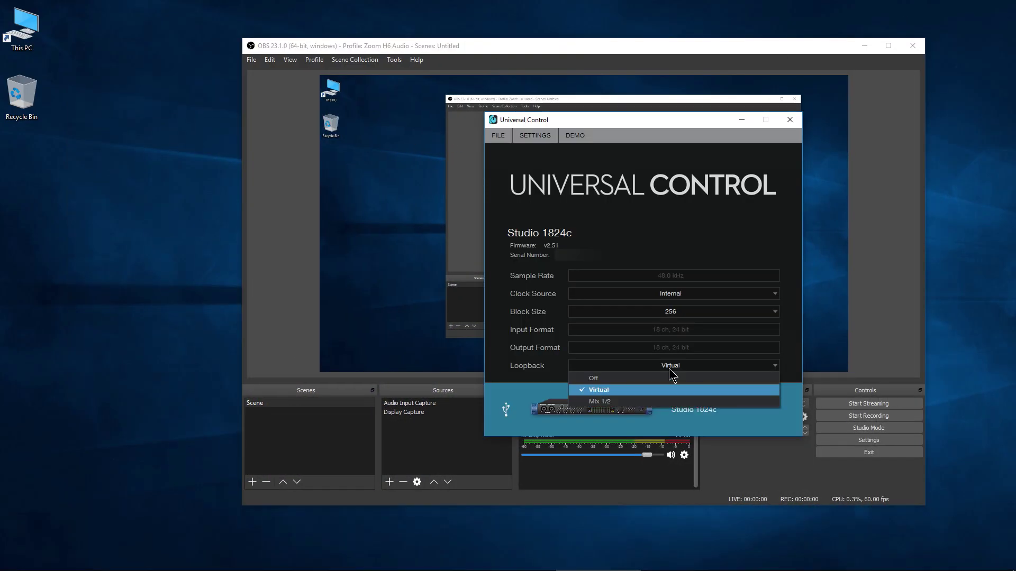
pyautogui.click(609, 405)
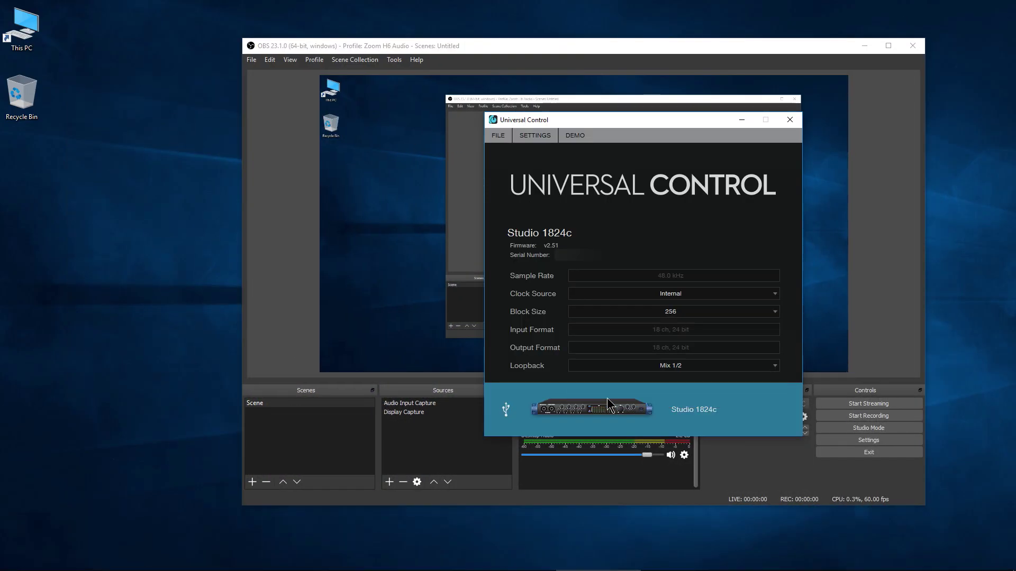
pyautogui.click(741, 120)
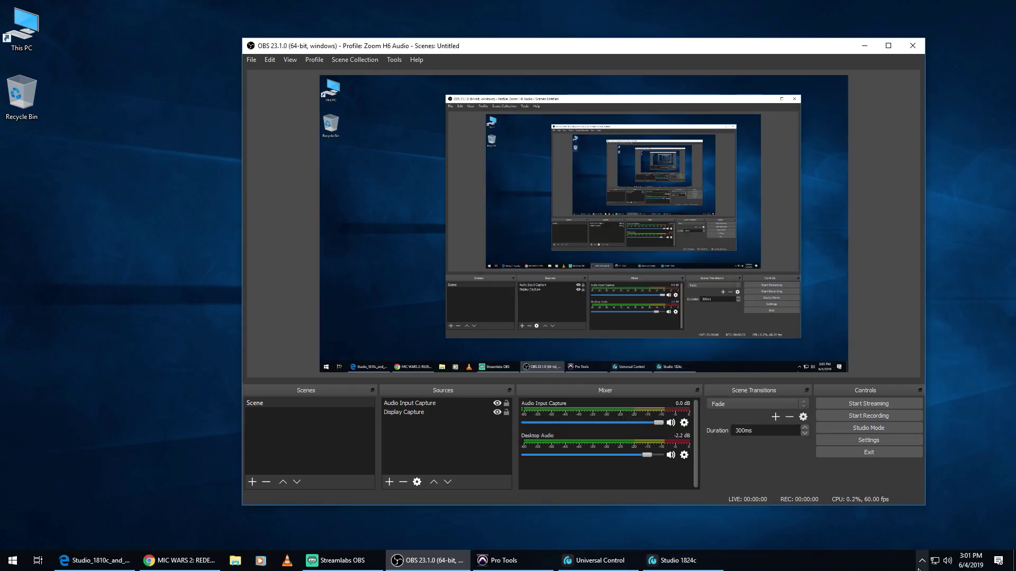
# - Switch Windows playback from Line Out 1/2 to Speakers (Realtek High Definition Audio)
pyautogui.click(947, 561)
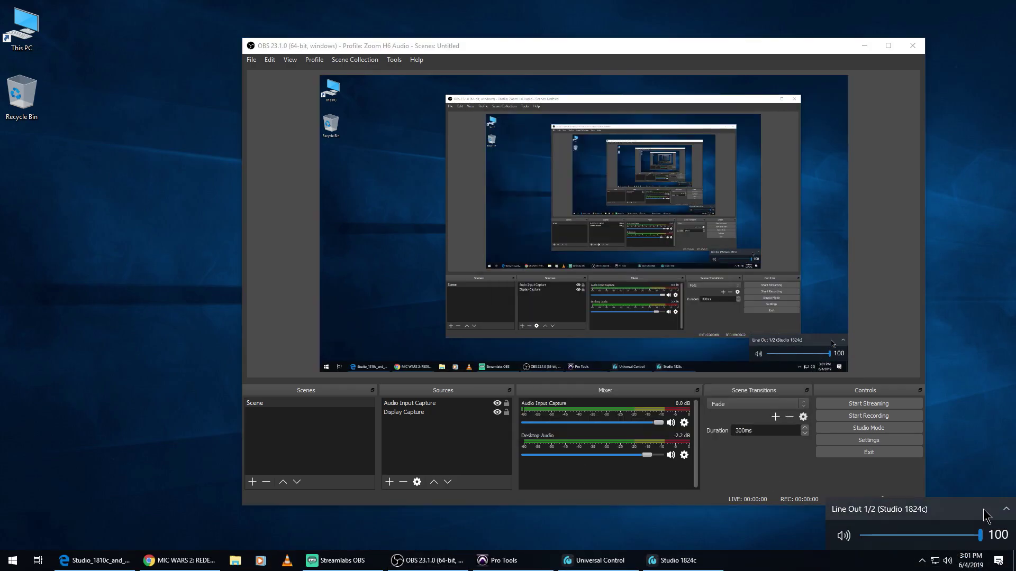
pyautogui.click(953, 509)
pyautogui.scroll(-2, 958, 488)
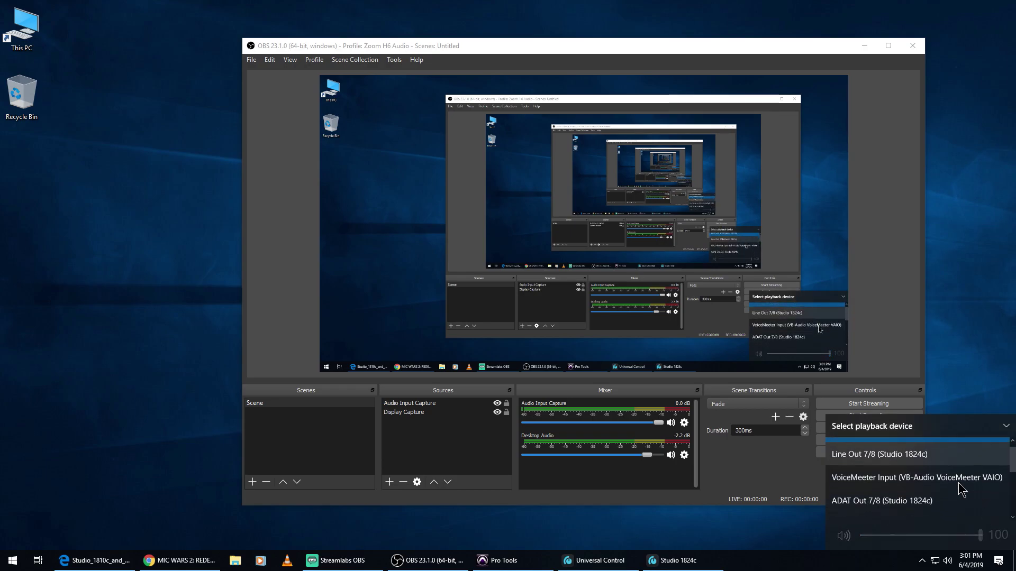
pyautogui.scroll(2, 947, 498)
pyautogui.scroll(-5, 938, 500)
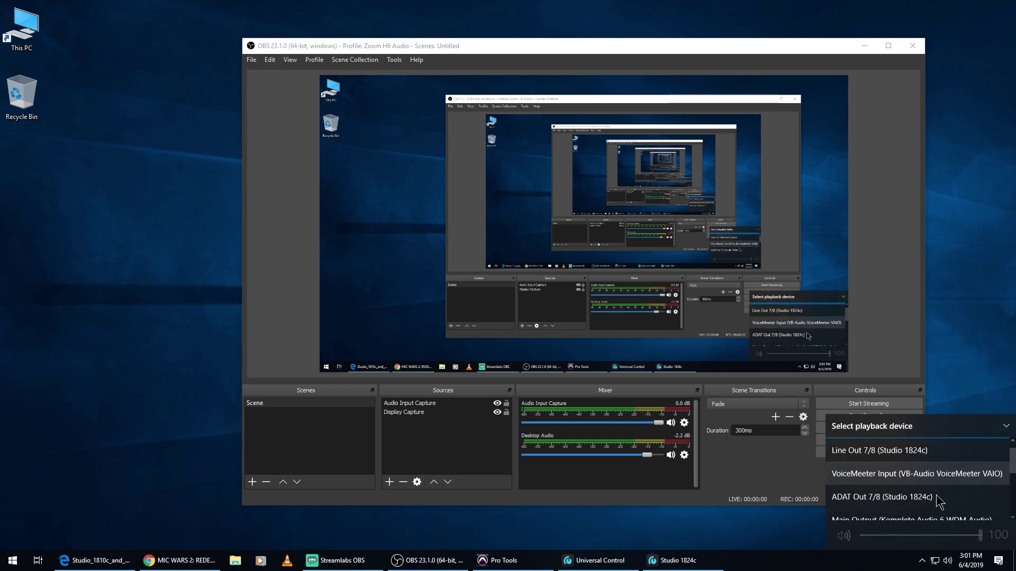
pyautogui.scroll(-3, 937, 500)
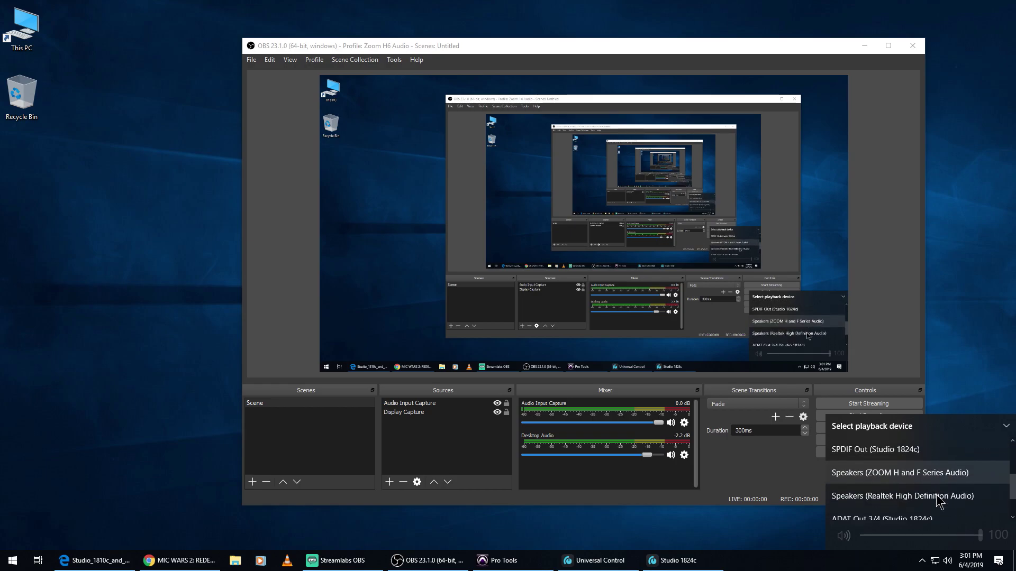
pyautogui.click(931, 482)
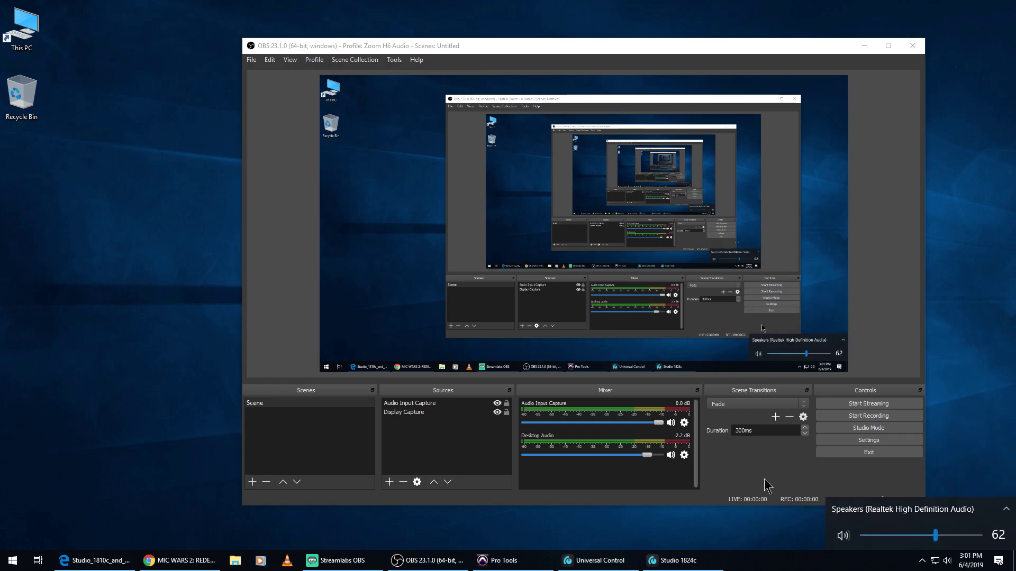
pyautogui.click(588, 475)
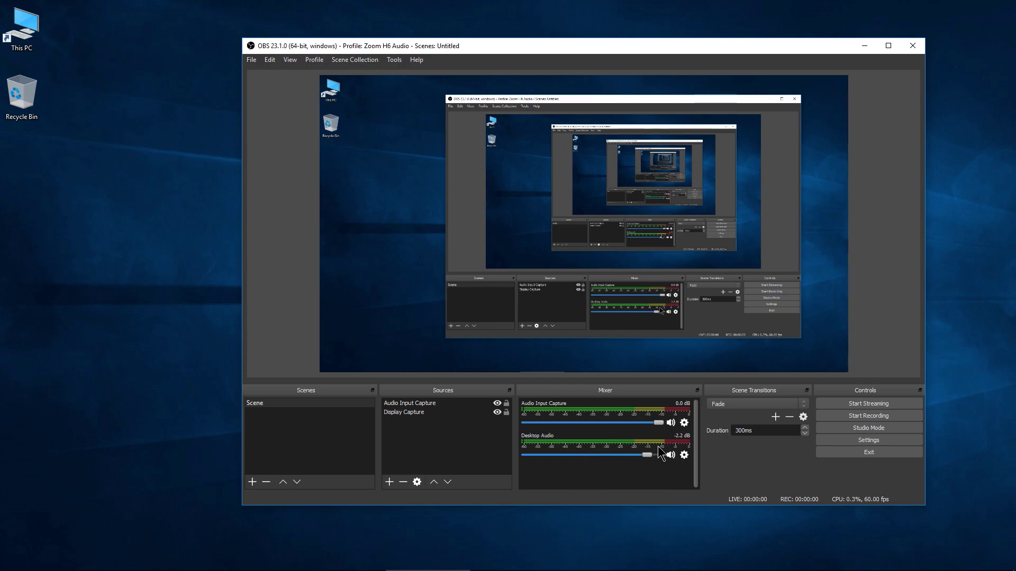
# - Set the Audio Input Capture device to Mic/Inst/Line In 1/2 (Studio 1824c) in its properties
pyautogui.click(684, 423)
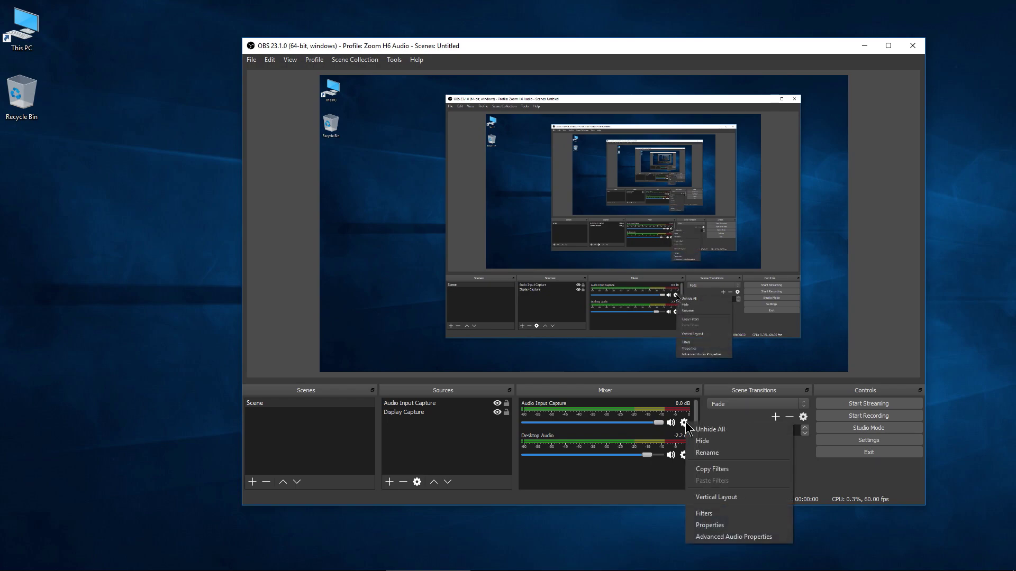
pyautogui.click(618, 475)
pyautogui.rightClick(442, 429)
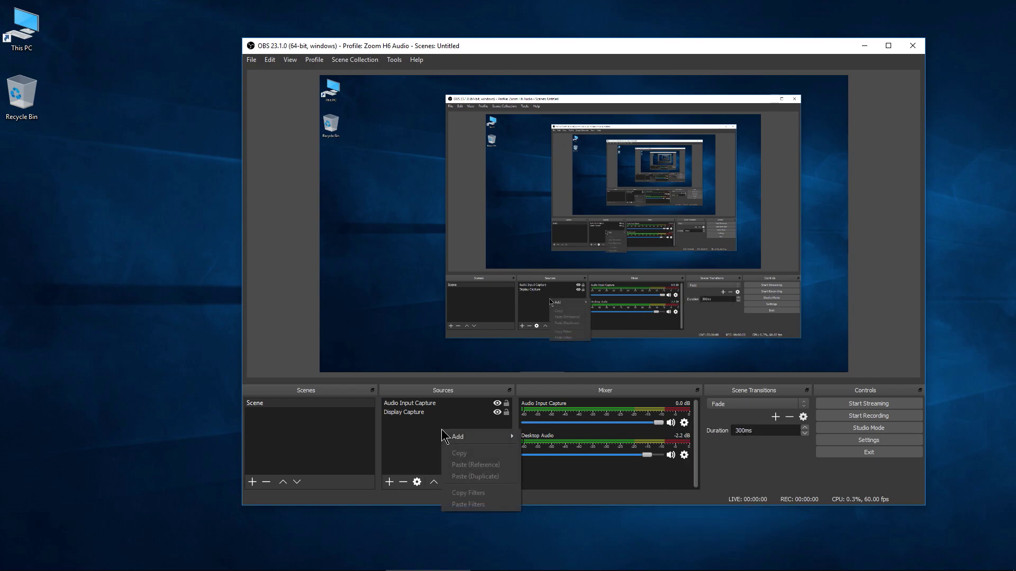
pyautogui.click(419, 447)
pyautogui.click(684, 424)
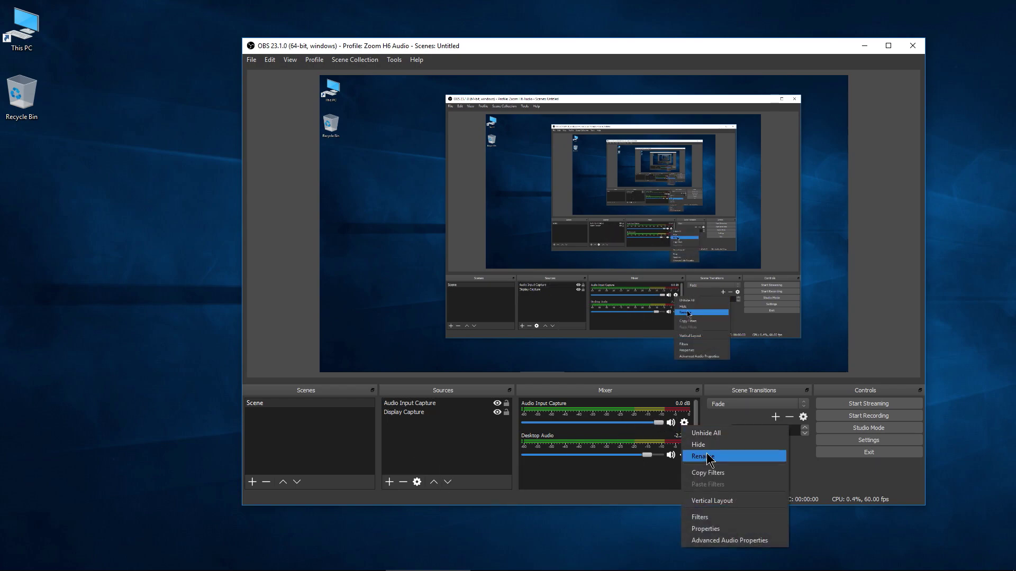
pyautogui.click(709, 529)
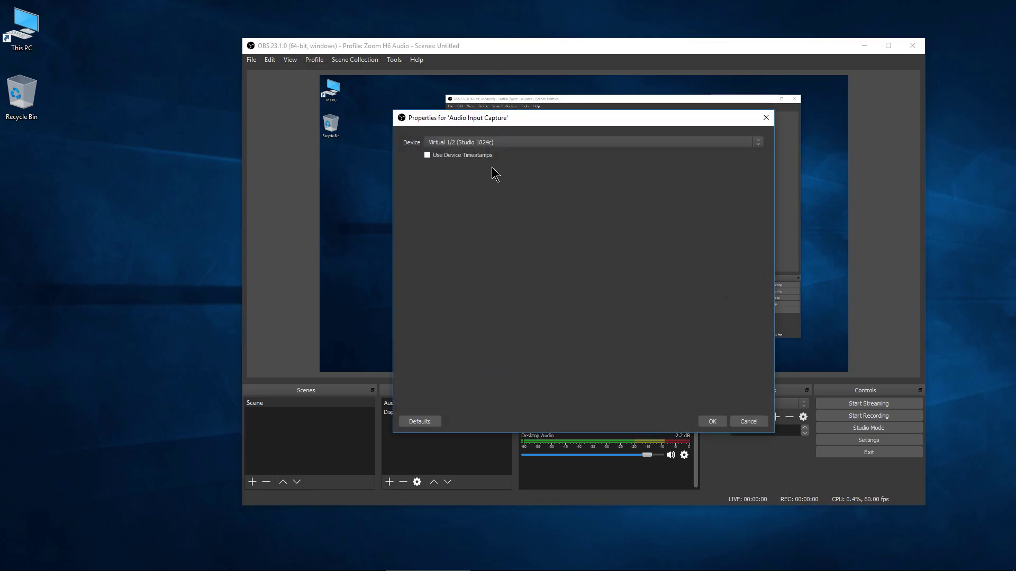
pyautogui.click(583, 144)
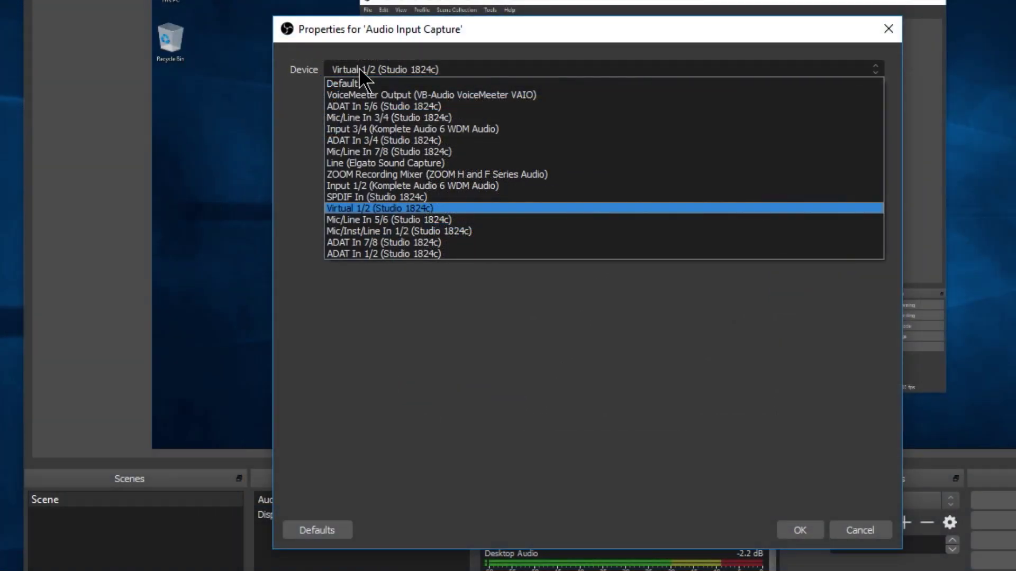
pyautogui.click(415, 232)
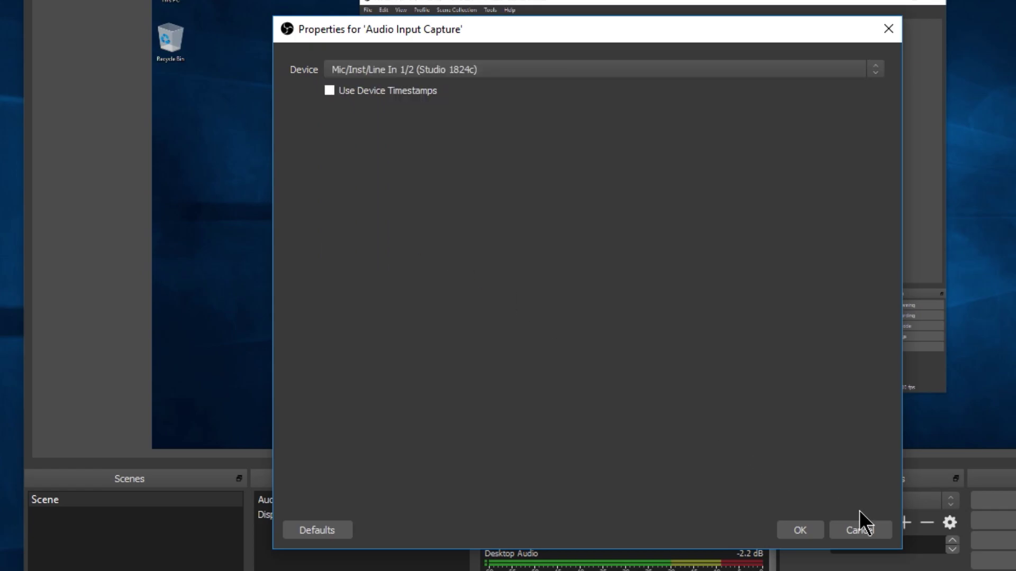
pyautogui.click(798, 530)
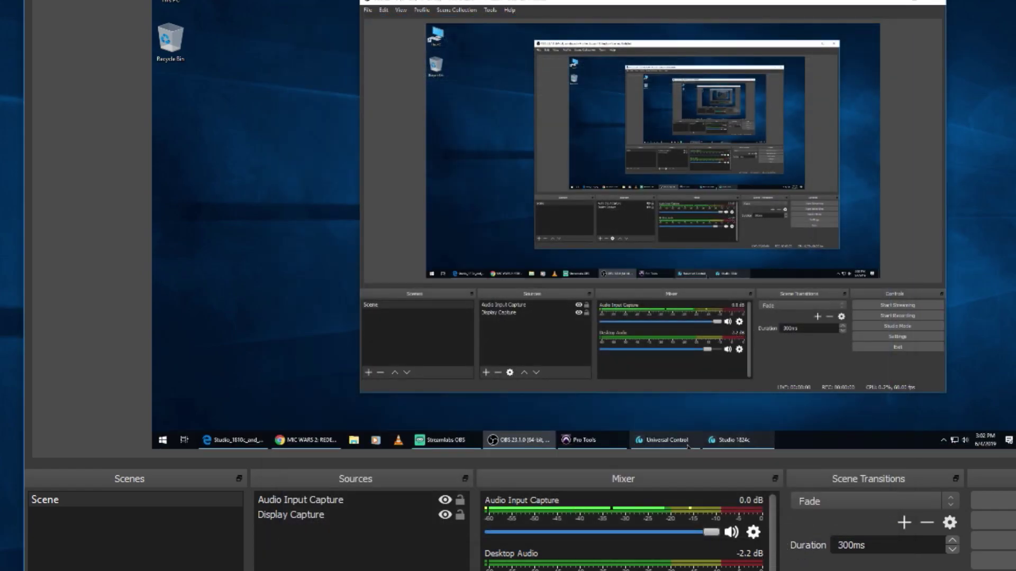
pyautogui.click(687, 446)
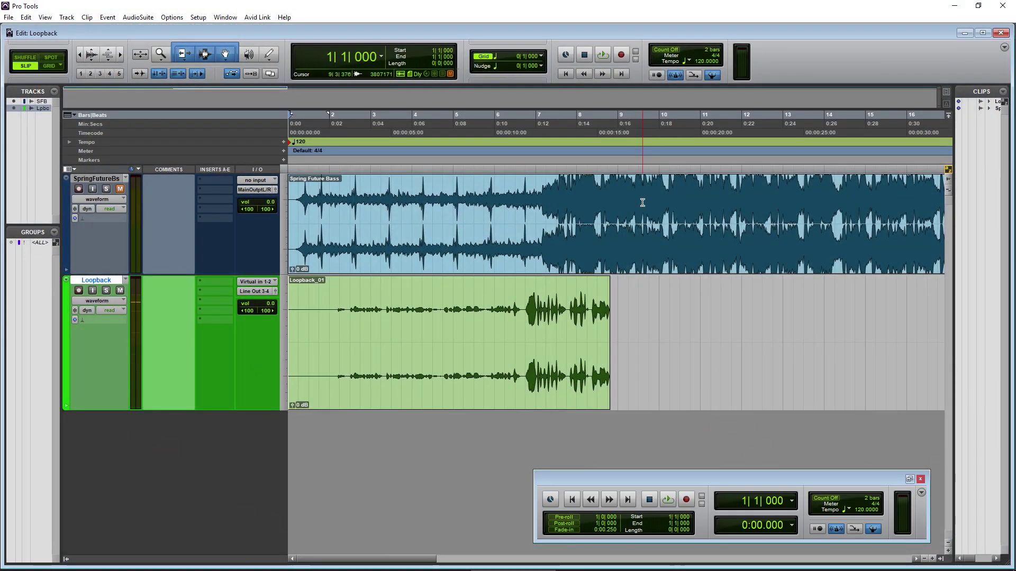
# - Solo SpringFutureBs, play it from bar 8, and lower its clip gain to -6.6 dB
pyautogui.click(120, 189)
pyautogui.click(106, 189)
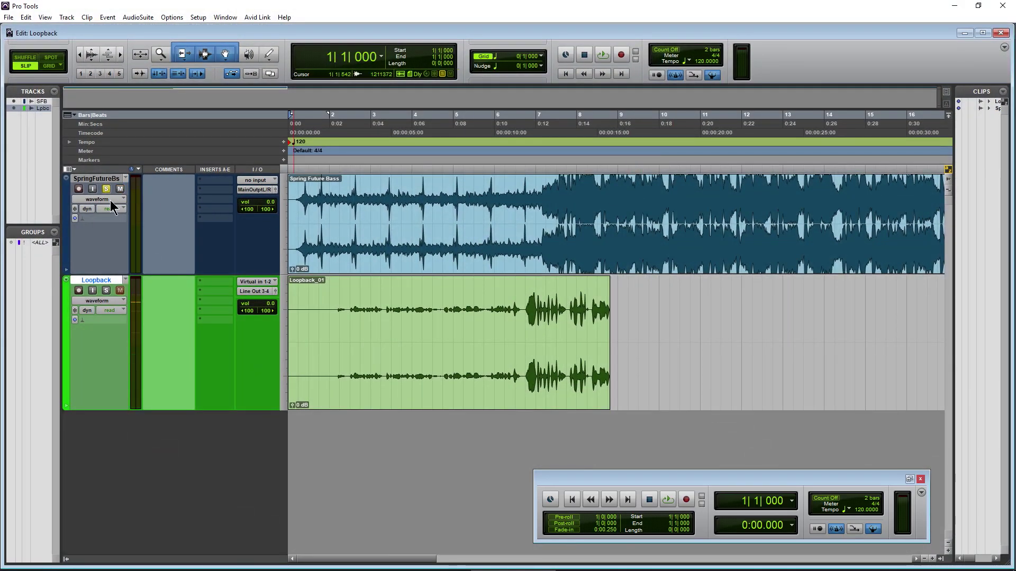
pyautogui.hotkey('ctrl', '[')
pyautogui.hotkey('ctrl', '[')
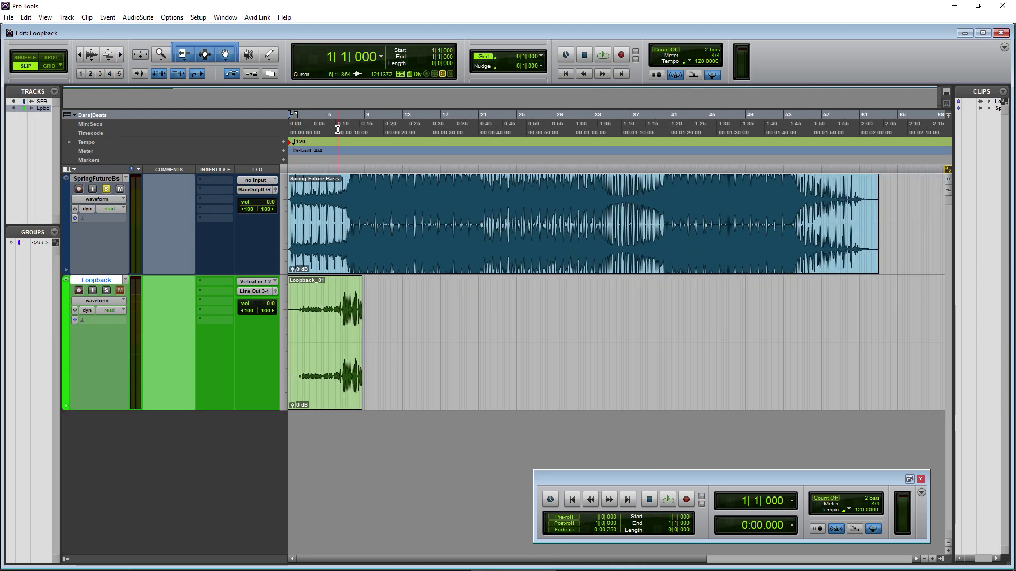
pyautogui.click(363, 123)
pyautogui.press('space')
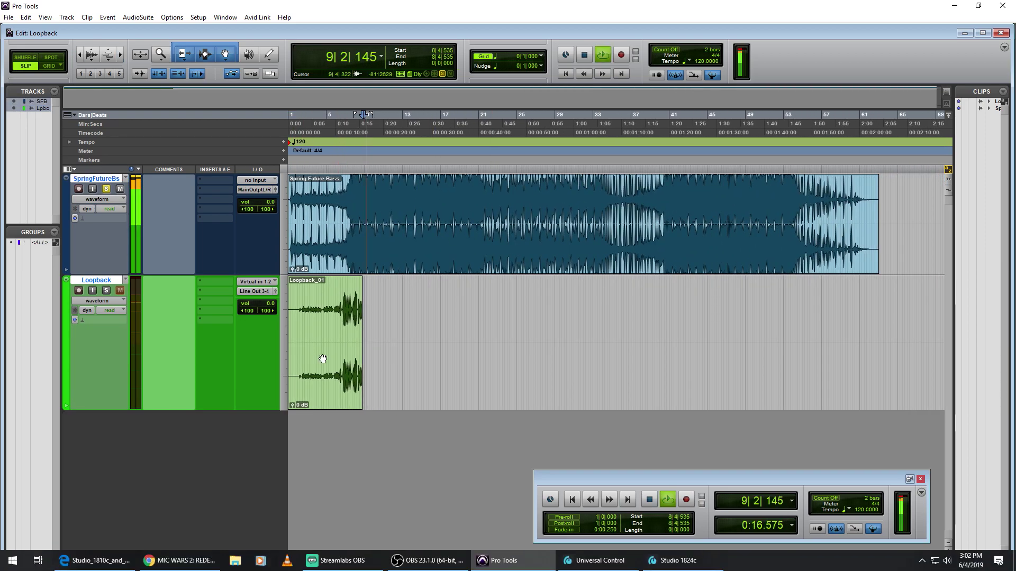
pyautogui.moveTo(292, 269); pyautogui.dragTo(287, 271)
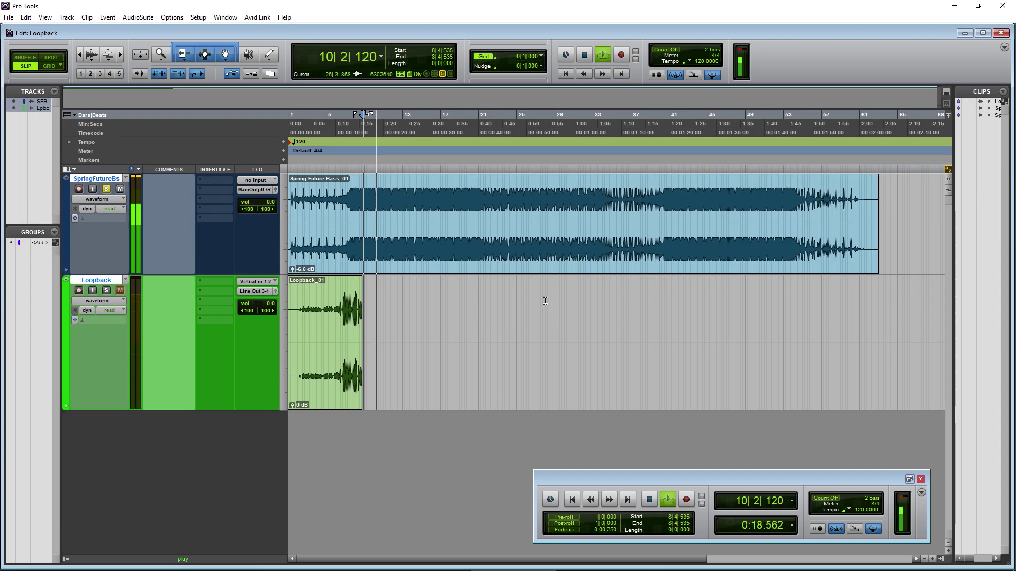
# - Check the OBS audio meters against the Pro Tools playback
pyautogui.click(428, 560)
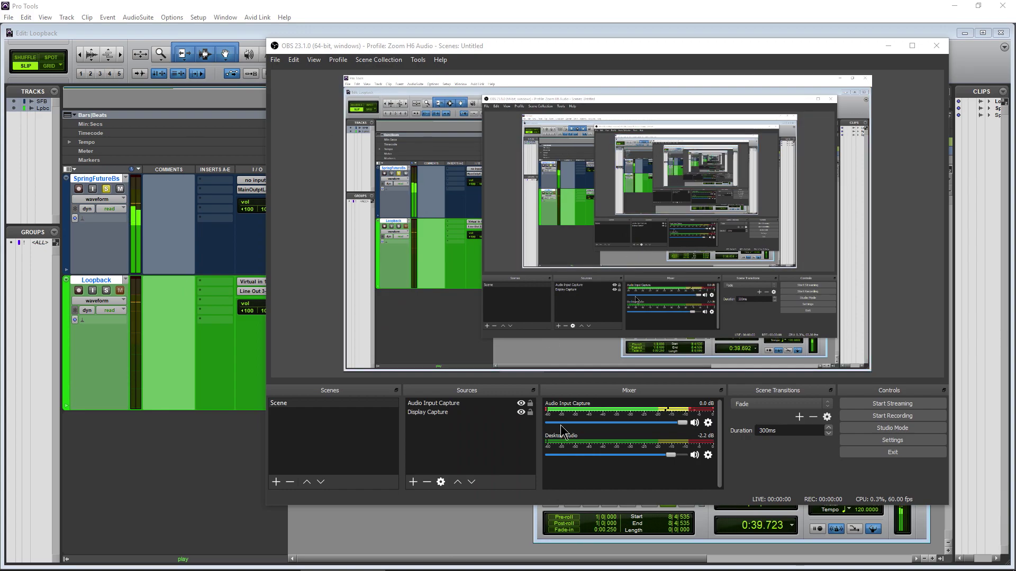
pyautogui.click(706, 532)
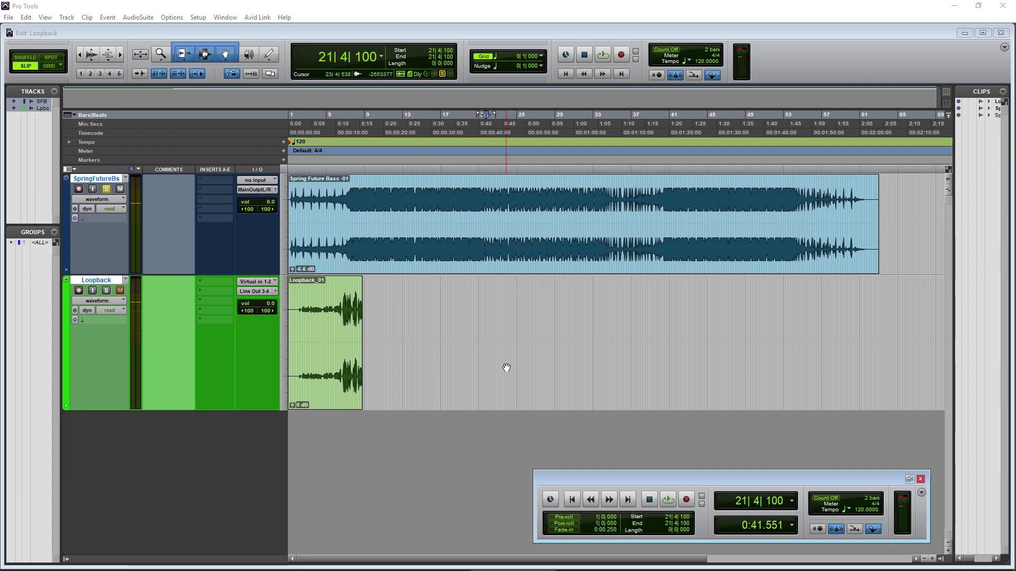
pyautogui.click(564, 561)
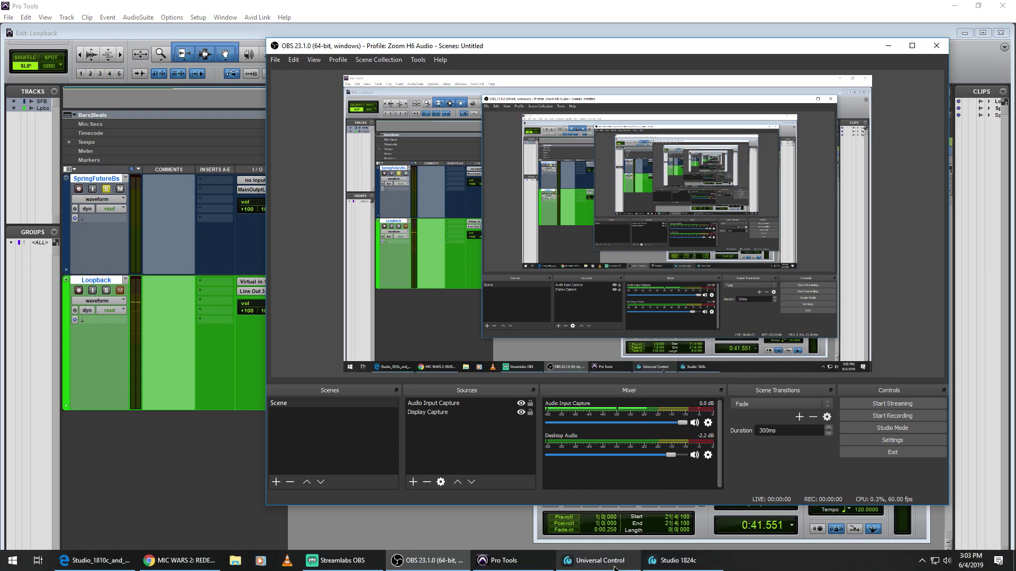
pyautogui.click(614, 568)
pyautogui.click(683, 367)
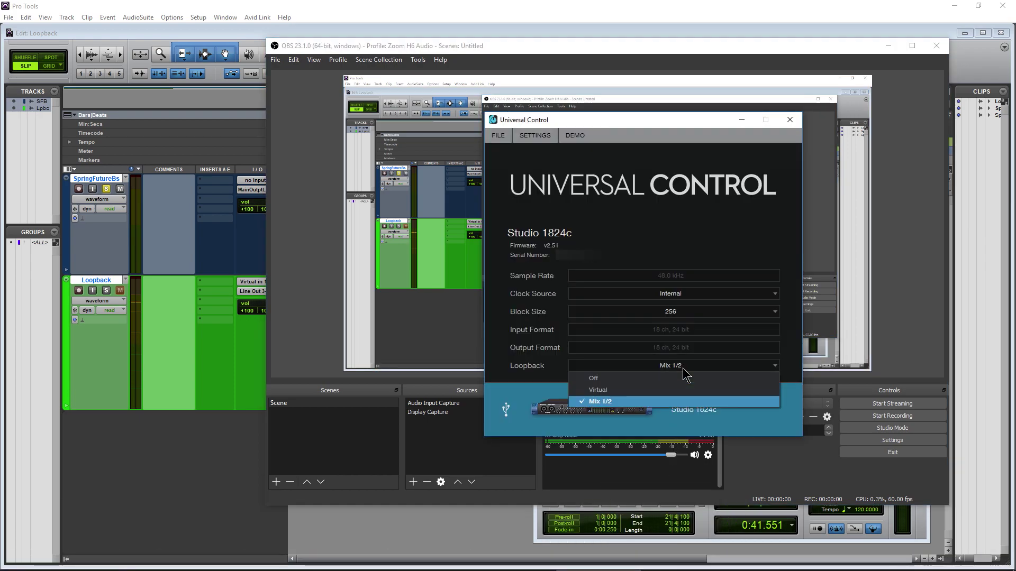
pyautogui.click(630, 403)
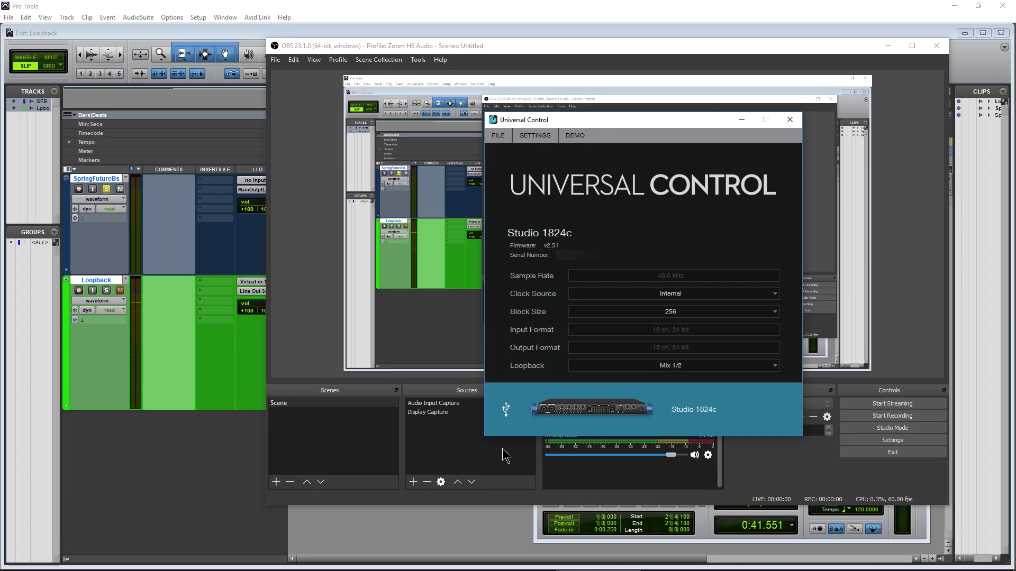
pyautogui.click(498, 456)
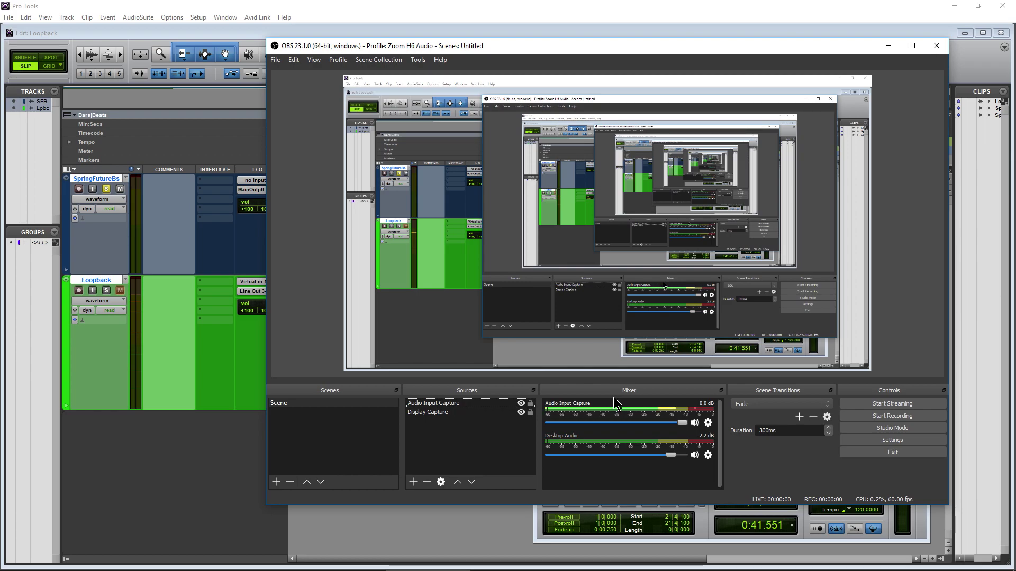
# - Route SpringFutureBs to Line Out 3-4, play from bar 19, and check the OBS meters
pyautogui.click(255, 191)
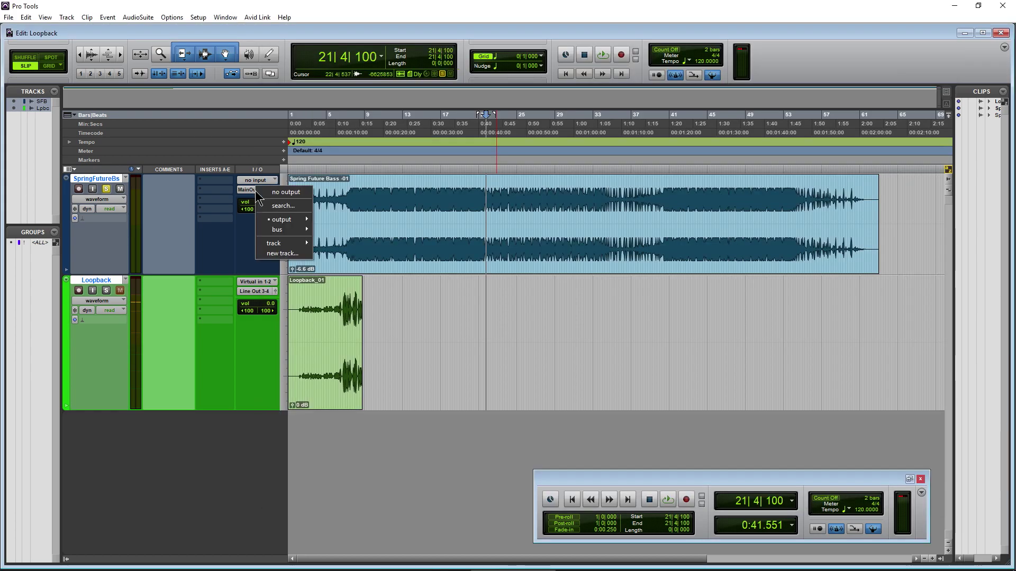
pyautogui.moveTo(266, 218)
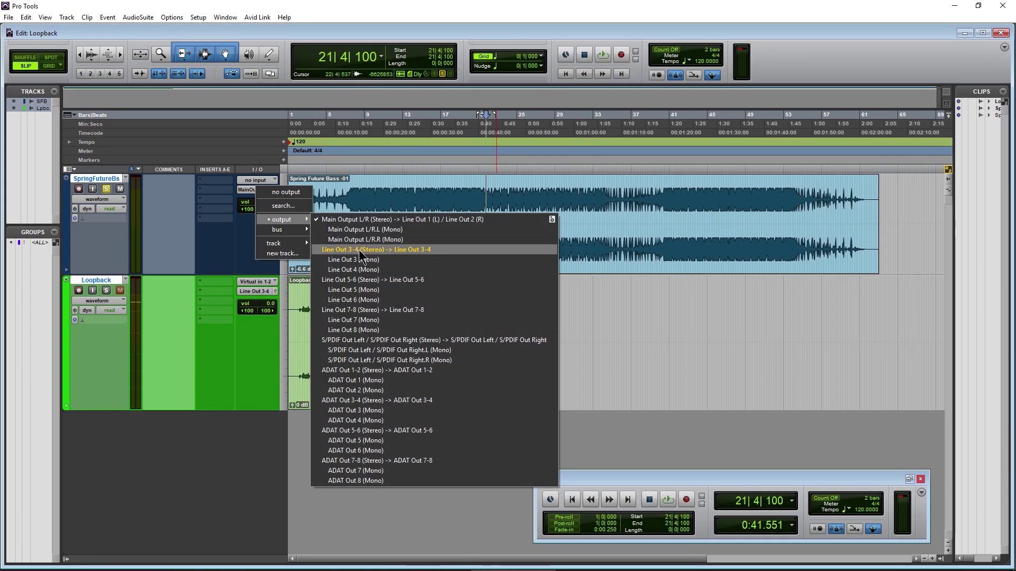
pyautogui.click(358, 250)
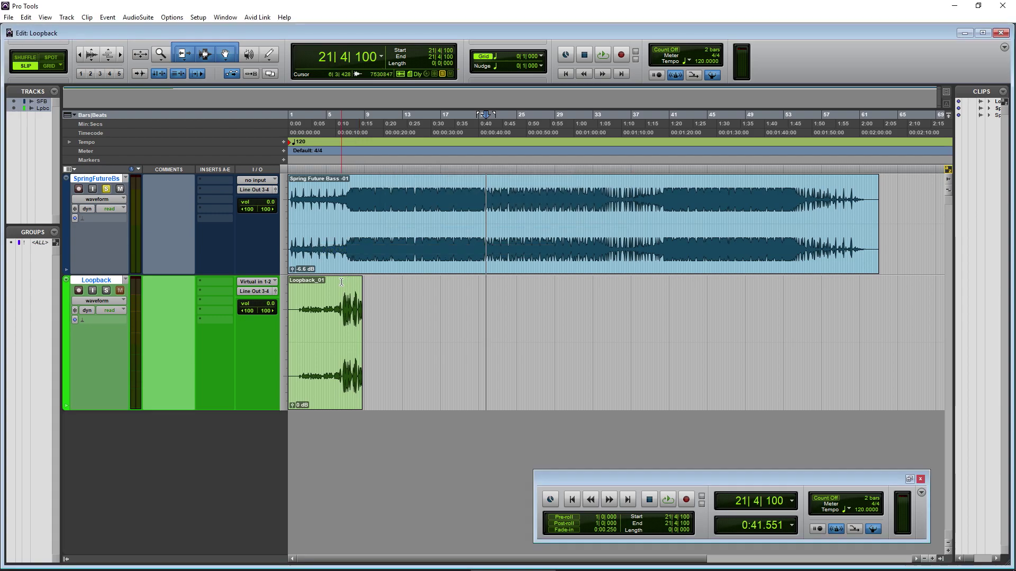
pyautogui.click(462, 127)
pyautogui.press('space')
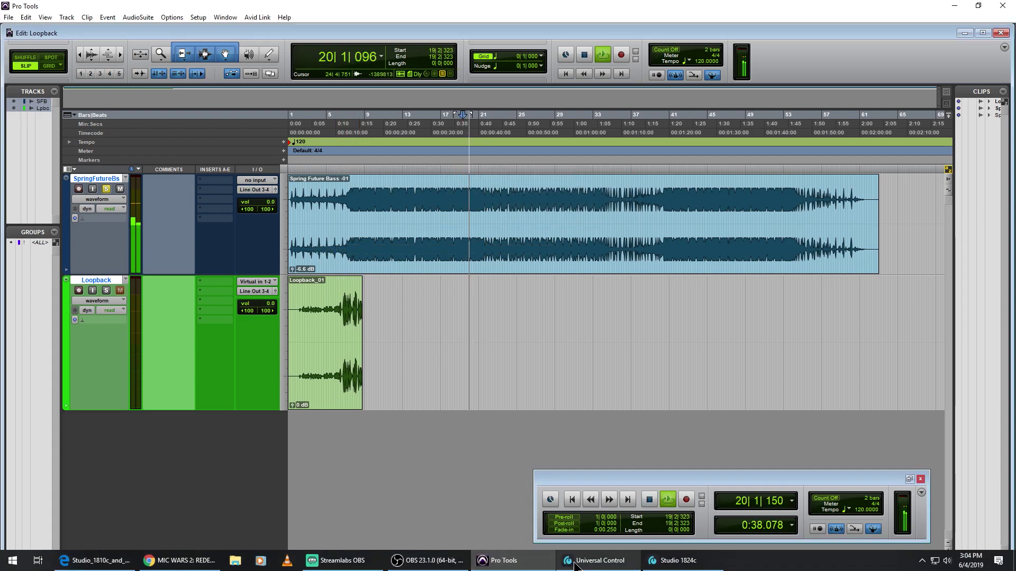
pyautogui.click(455, 560)
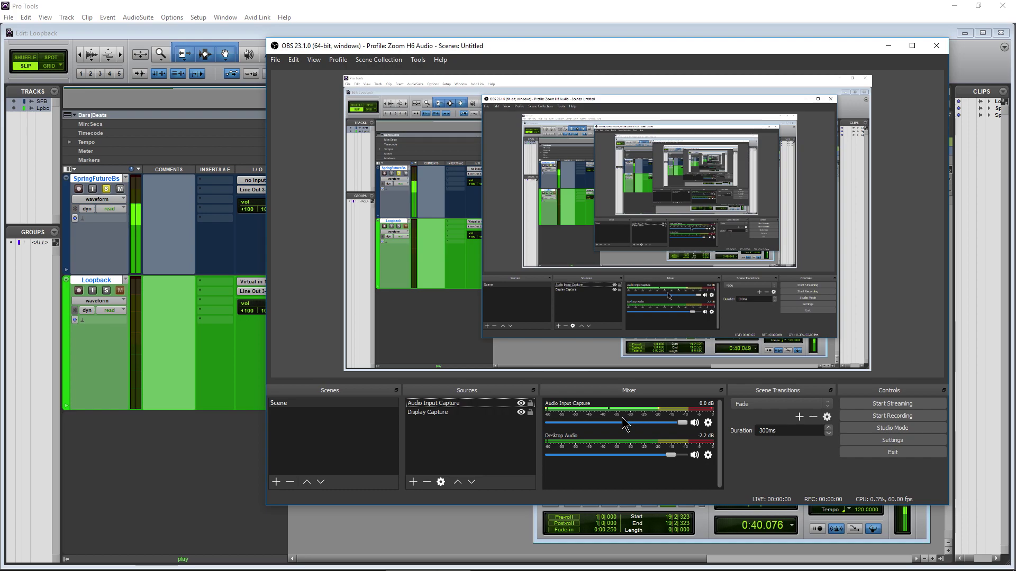
pyautogui.moveTo(631, 568)
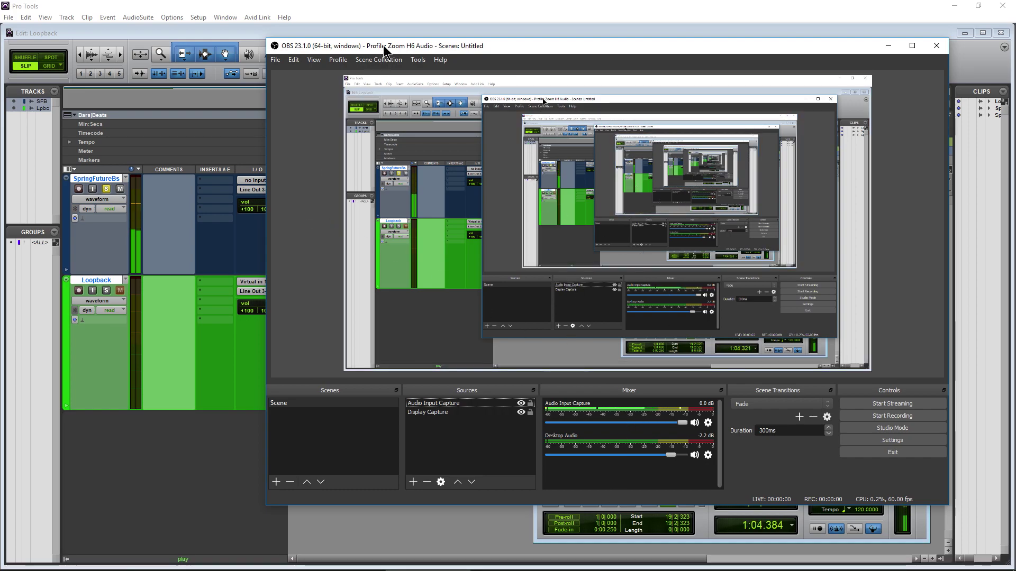
pyautogui.moveTo(383, 45); pyautogui.dragTo(451, 72)
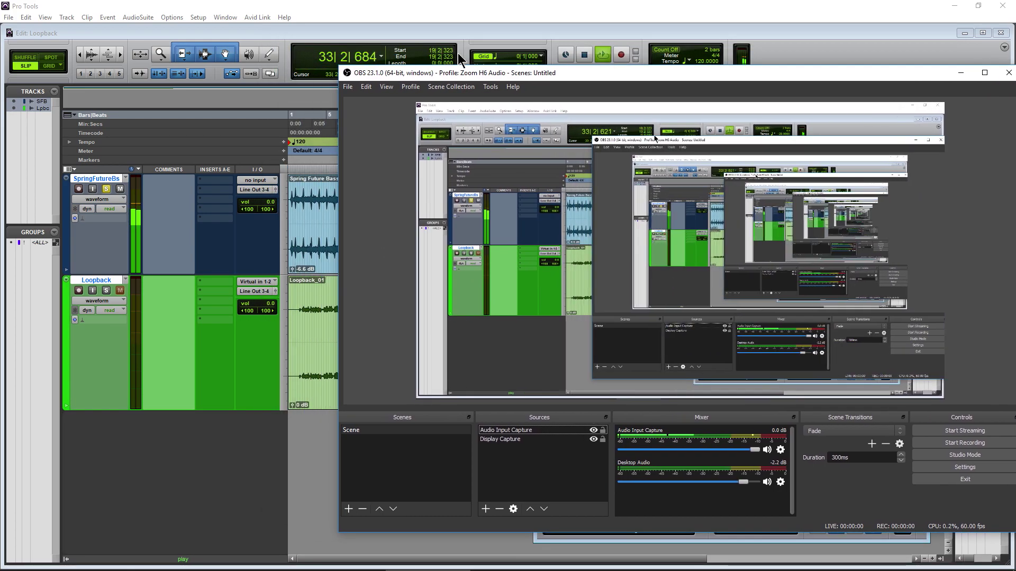
pyautogui.click(453, 12)
# - Route SpringFutureBs back to Main Output L/R, play from bar 25, and watch the OBS meters
pyautogui.click(261, 190)
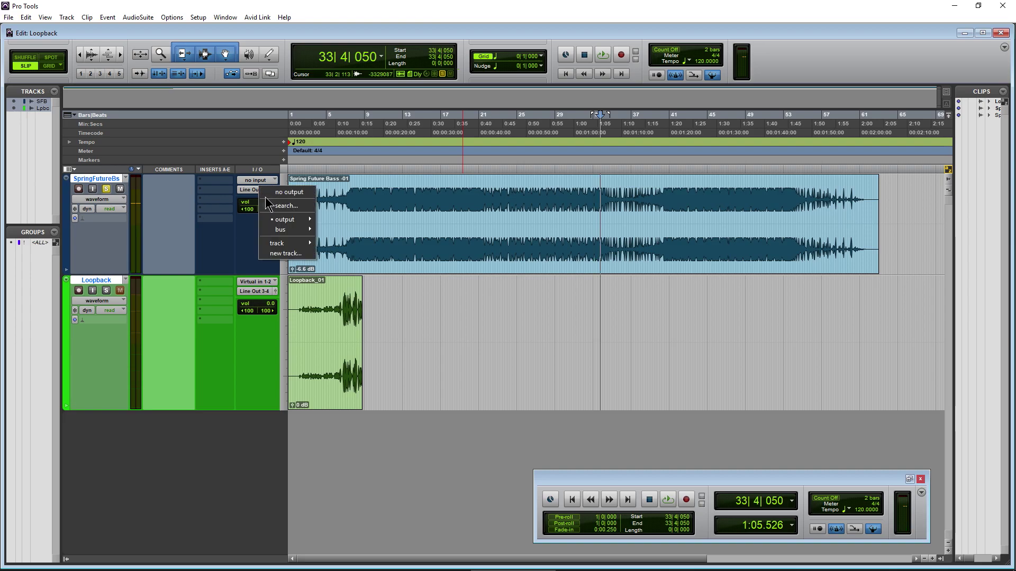
pyautogui.moveTo(276, 217)
pyautogui.click(357, 220)
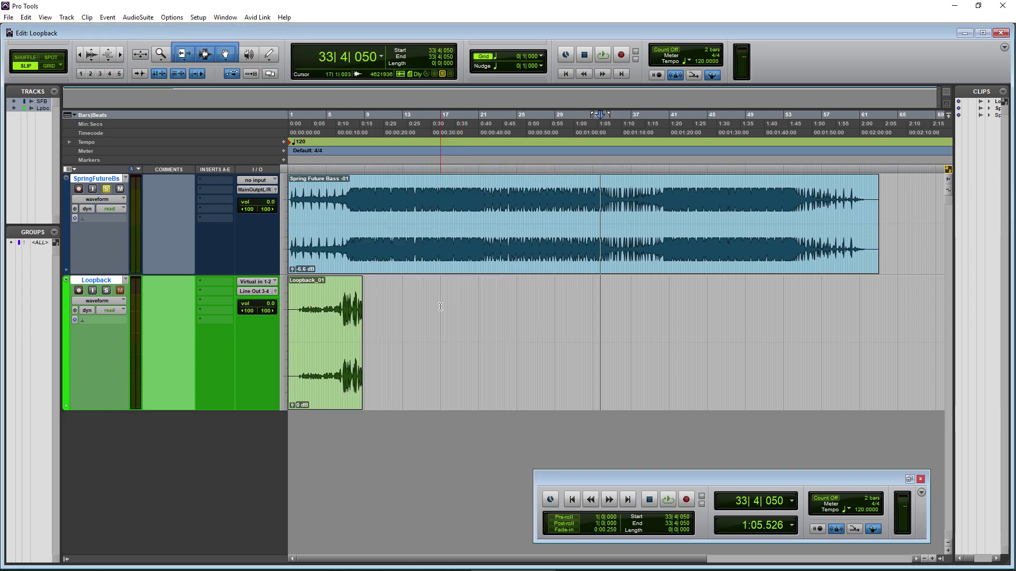
pyautogui.click(524, 259)
pyautogui.press('space')
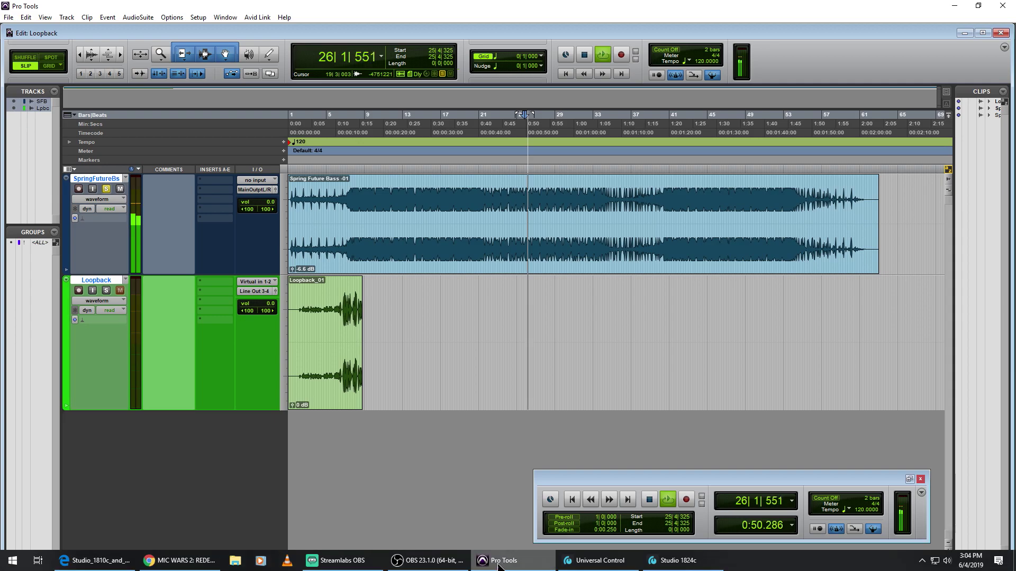
pyautogui.click(451, 564)
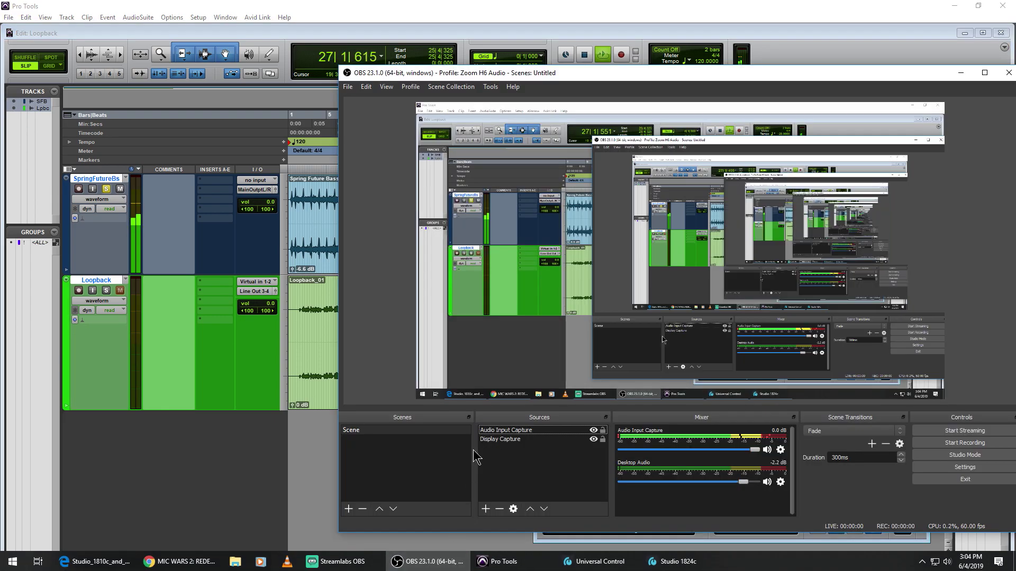
pyautogui.moveTo(761, 73); pyautogui.dragTo(667, 58)
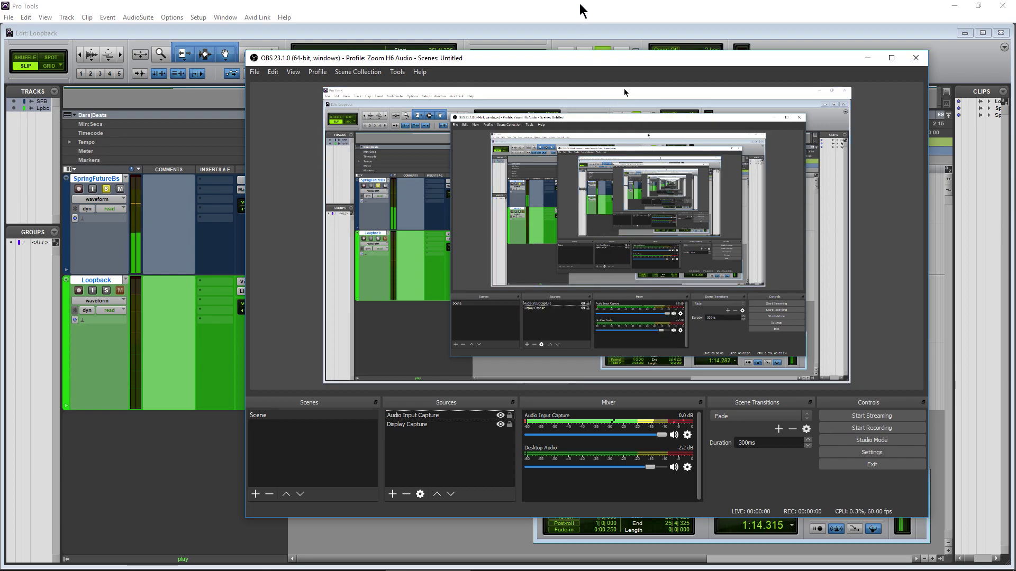
pyautogui.click(585, 50)
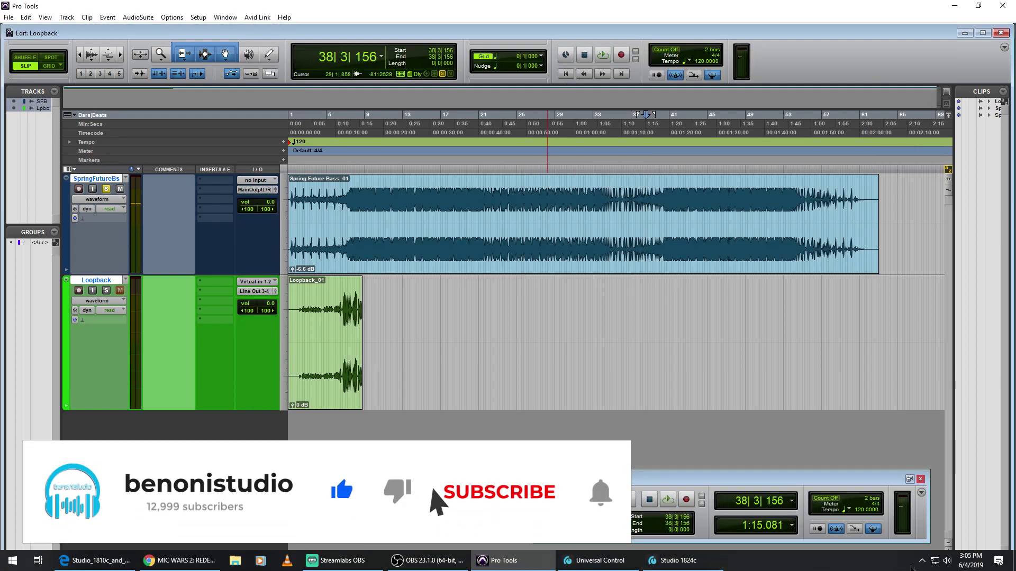
# - Check the speaker volume (60) and move OBS left to uncover the Pro Tools tracks
pyautogui.click(946, 561)
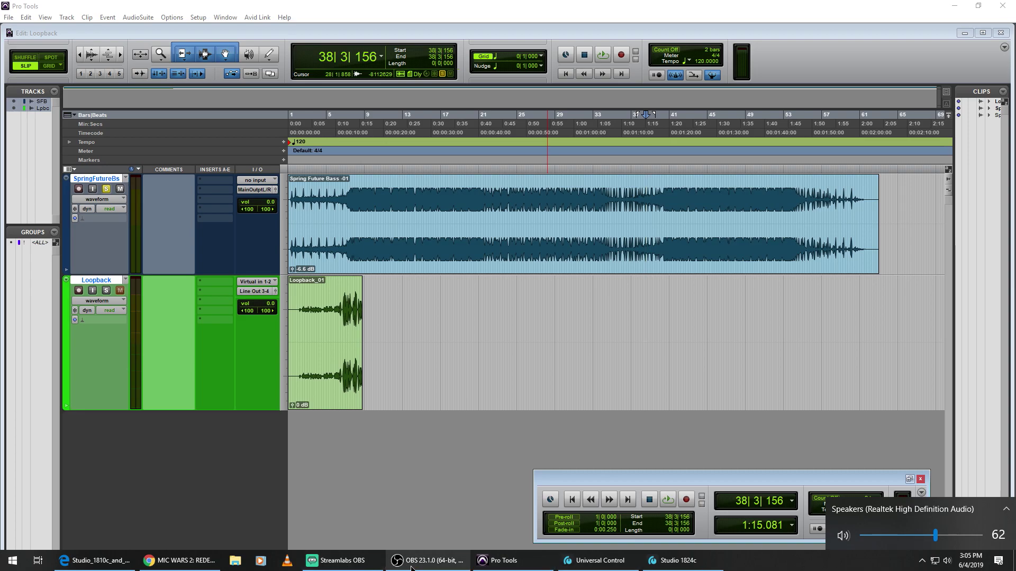
pyautogui.click(418, 563)
pyautogui.moveTo(423, 58); pyautogui.dragTo(314, 56)
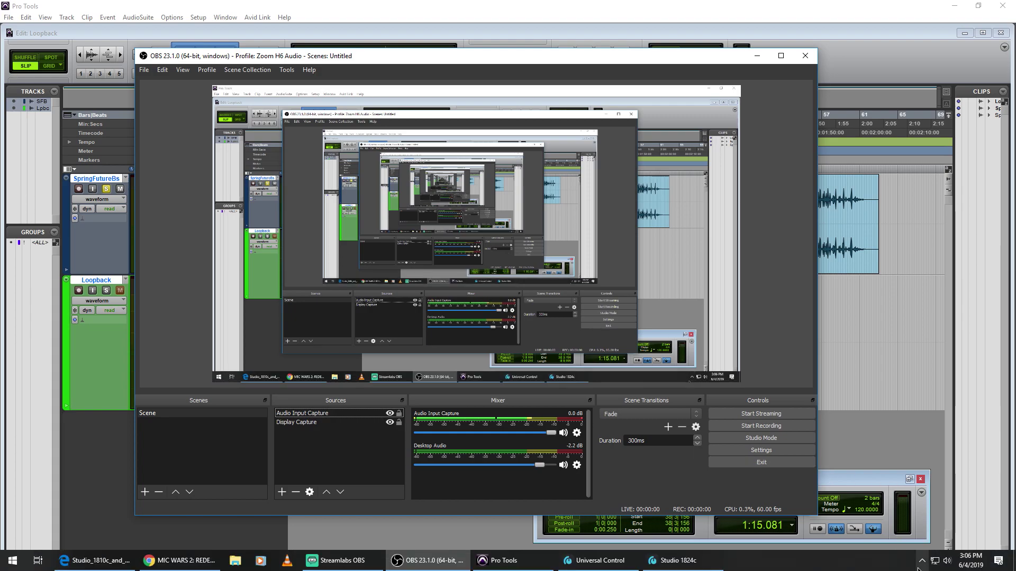
pyautogui.click(946, 564)
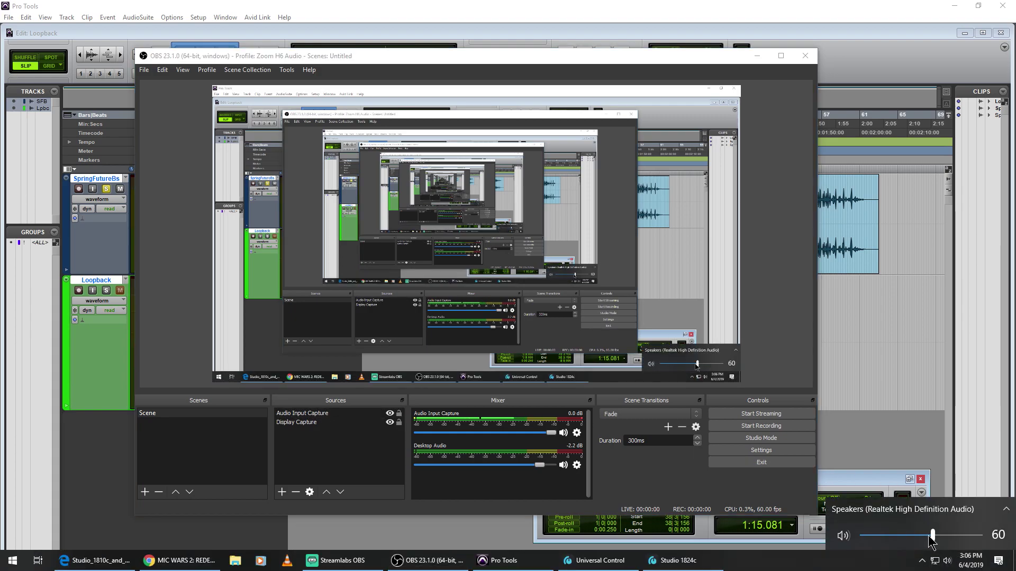
# - Play the MIC WARS video in Chrome, then tuck Chrome away to return to OBS
pyautogui.click(180, 561)
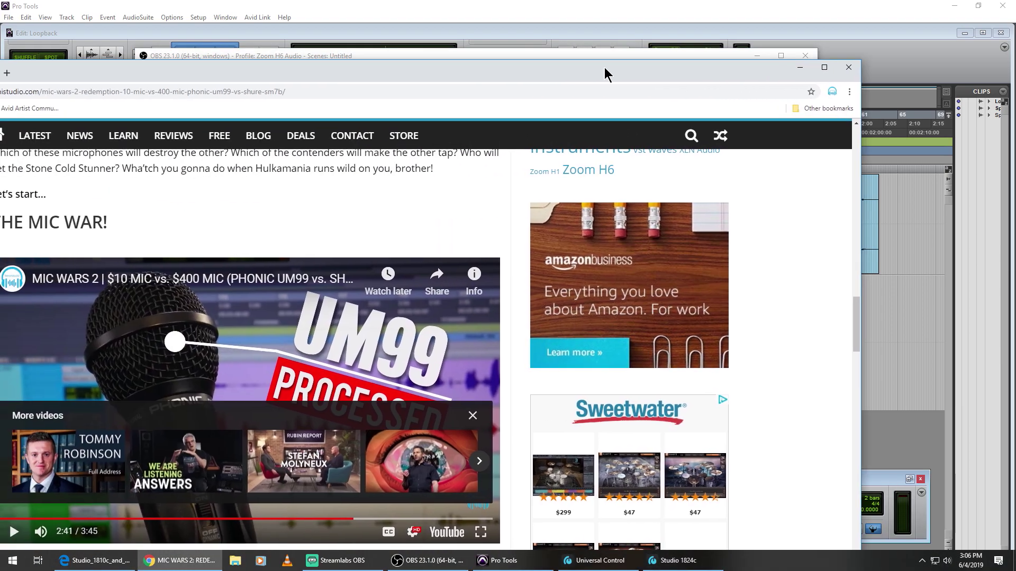
pyautogui.click(248, 374)
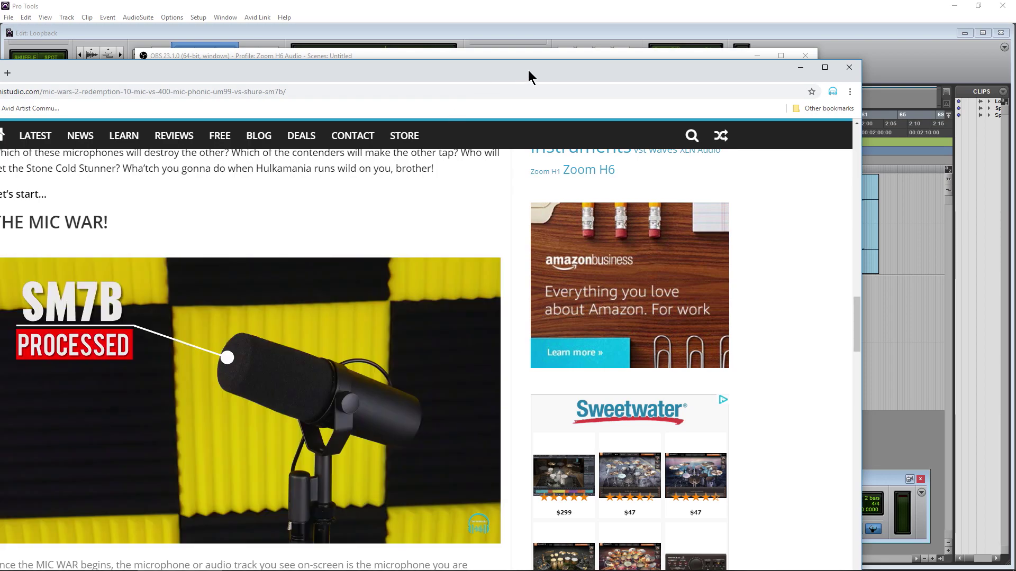
pyautogui.click(801, 67)
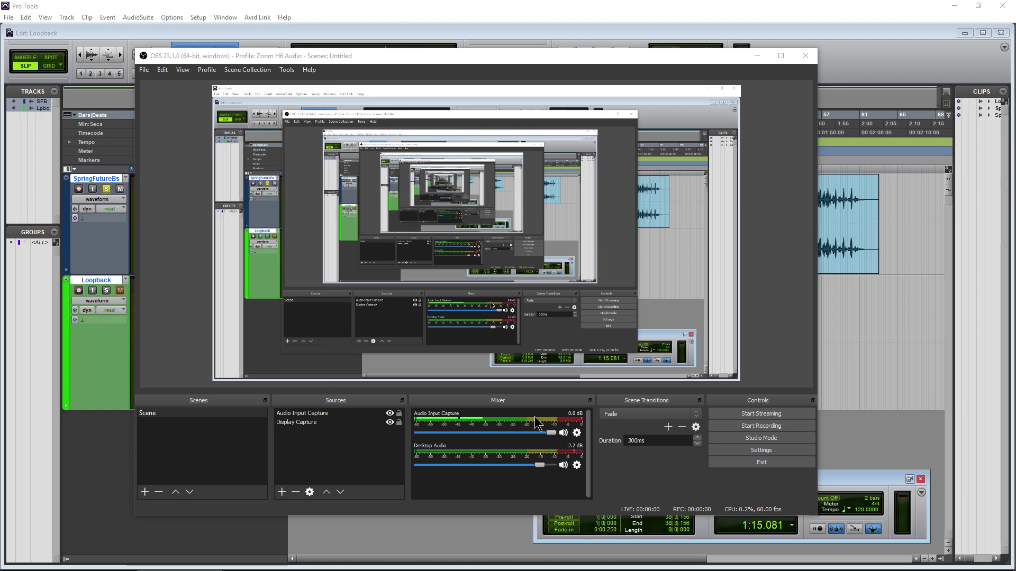
# - Set the Audio Input Capture source's device to Virtual 1/2 (Studio 1824c) in its Properties
pyautogui.click(577, 434)
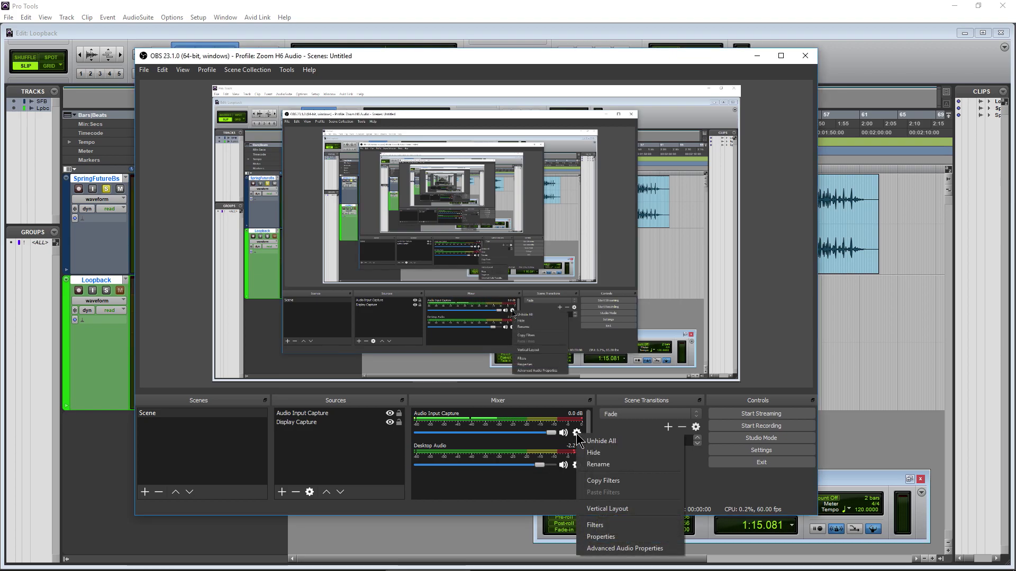
pyautogui.click(618, 538)
pyautogui.click(462, 152)
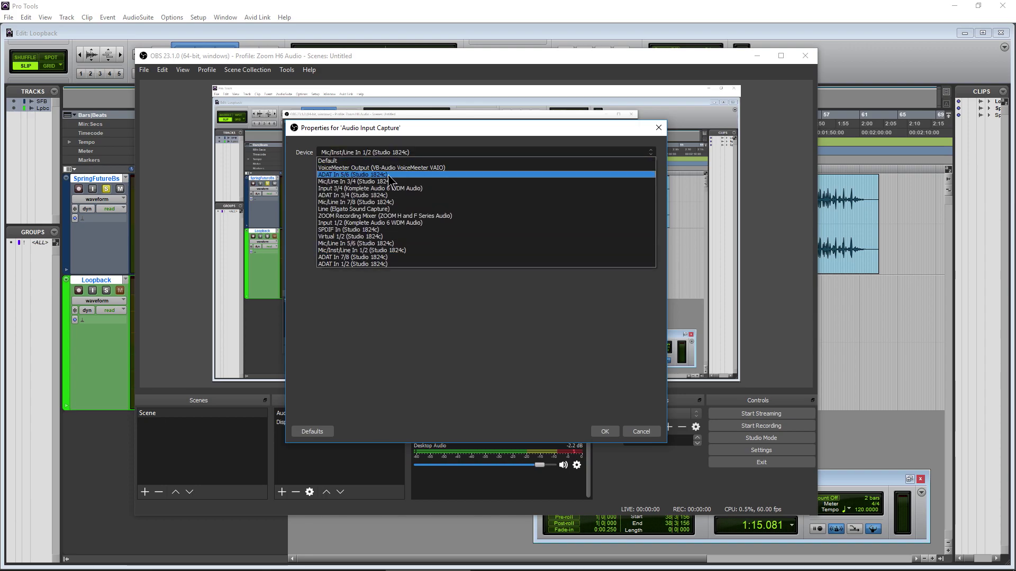
pyautogui.click(392, 236)
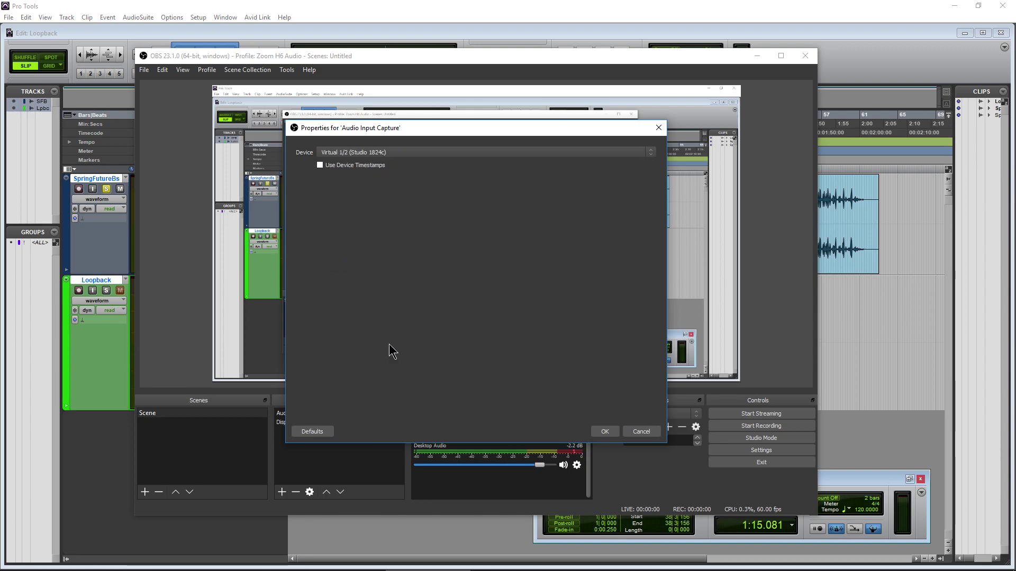
pyautogui.click(603, 430)
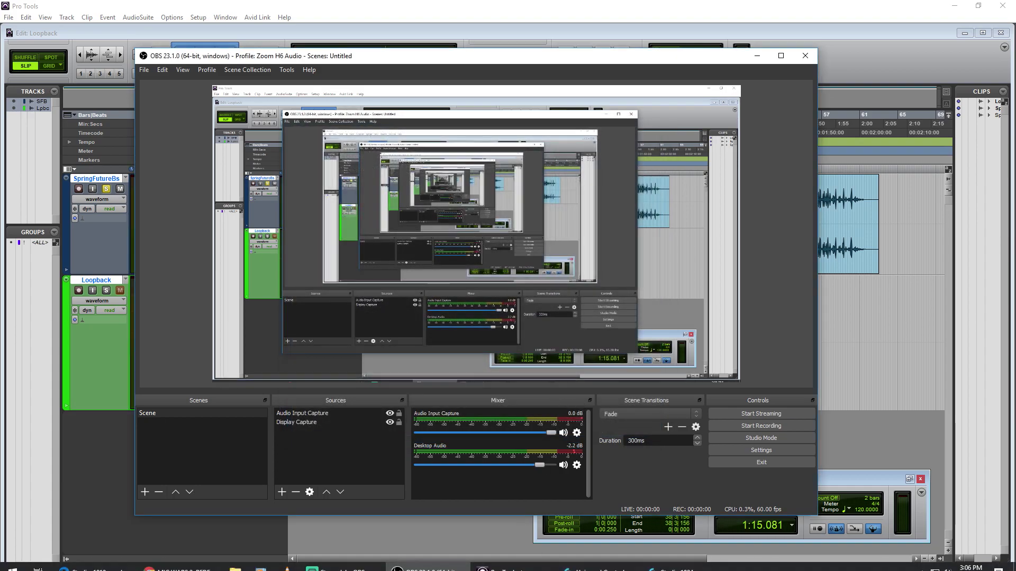
# - Bring the Pro Tools session to the front and start playback
pyautogui.click(599, 7)
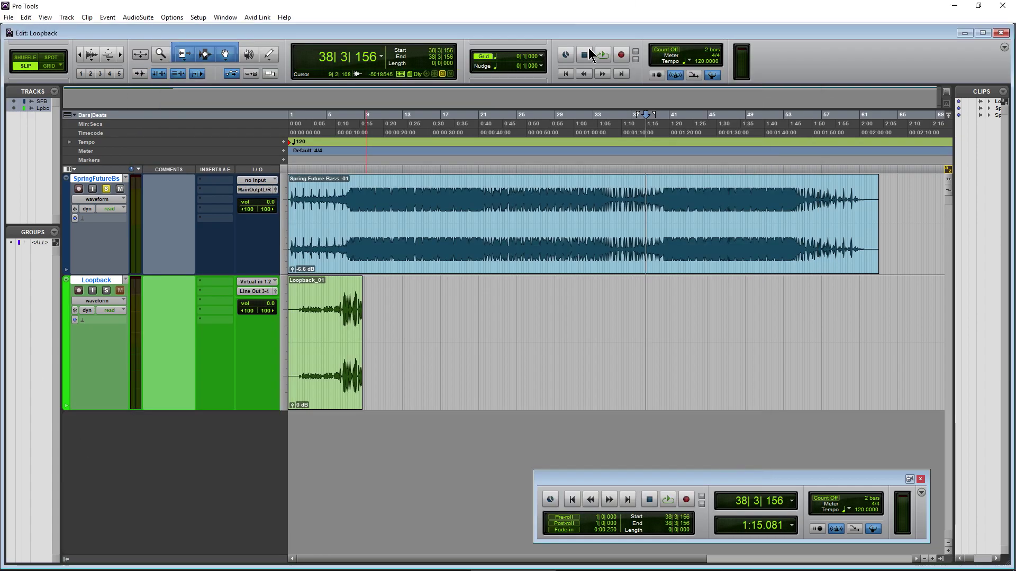
pyautogui.click(603, 54)
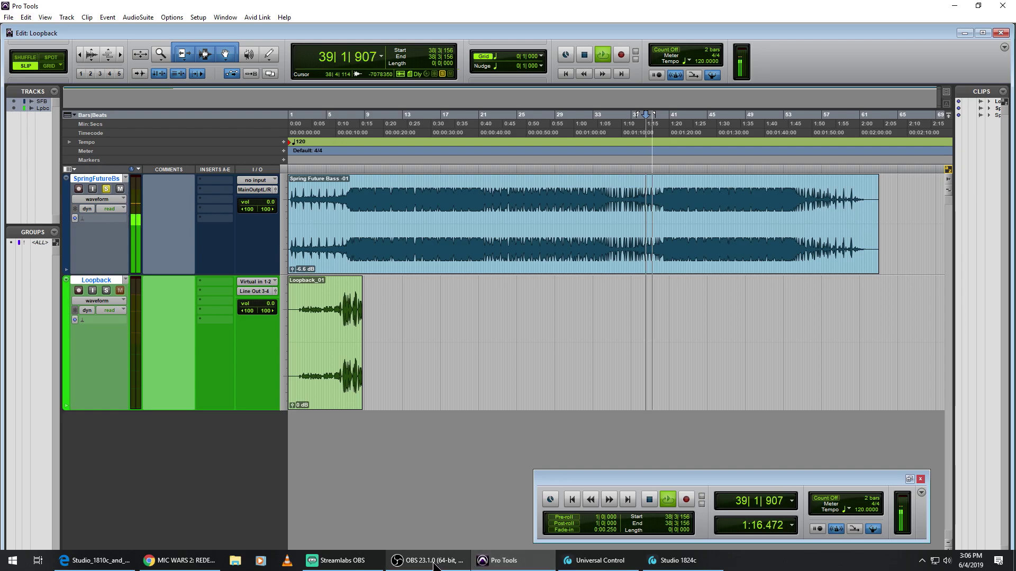
pyautogui.click(429, 560)
pyautogui.click(526, 5)
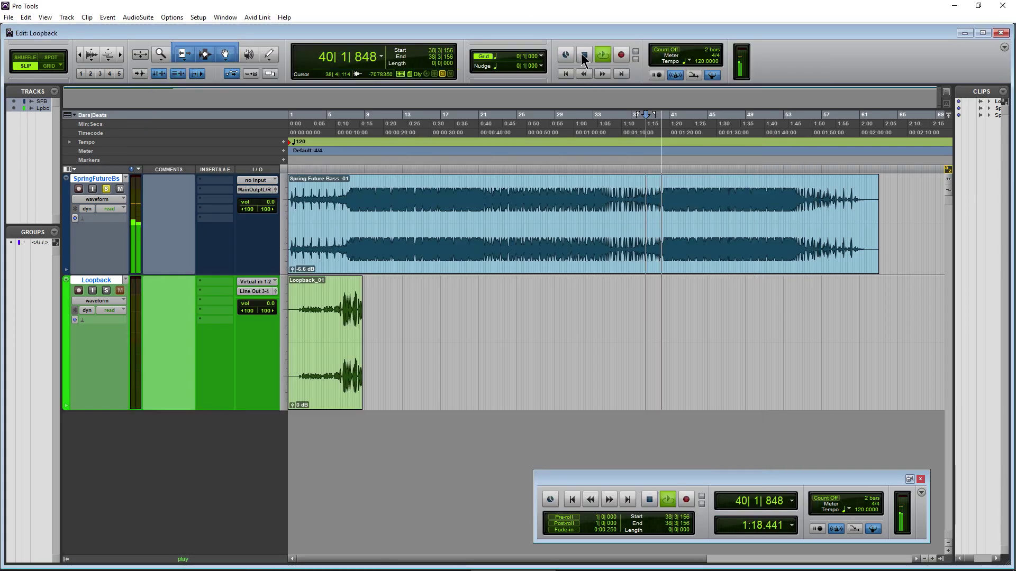
# - Set the Studio 1824c Loopback to Virtual in Universal Control, then return to Pro Tools
pyautogui.click(580, 564)
pyautogui.click(667, 365)
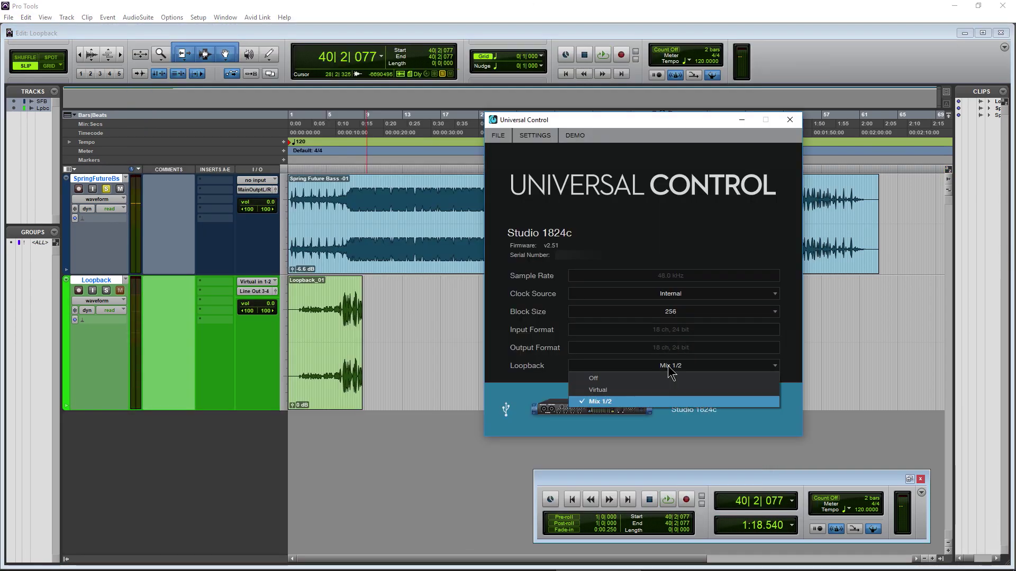
pyautogui.click(626, 390)
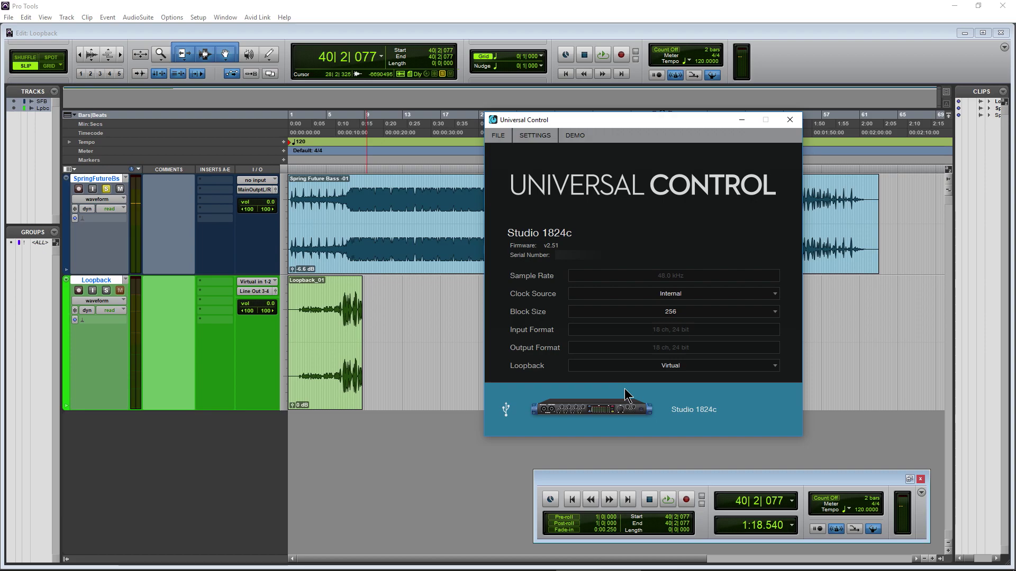
pyautogui.click(581, 6)
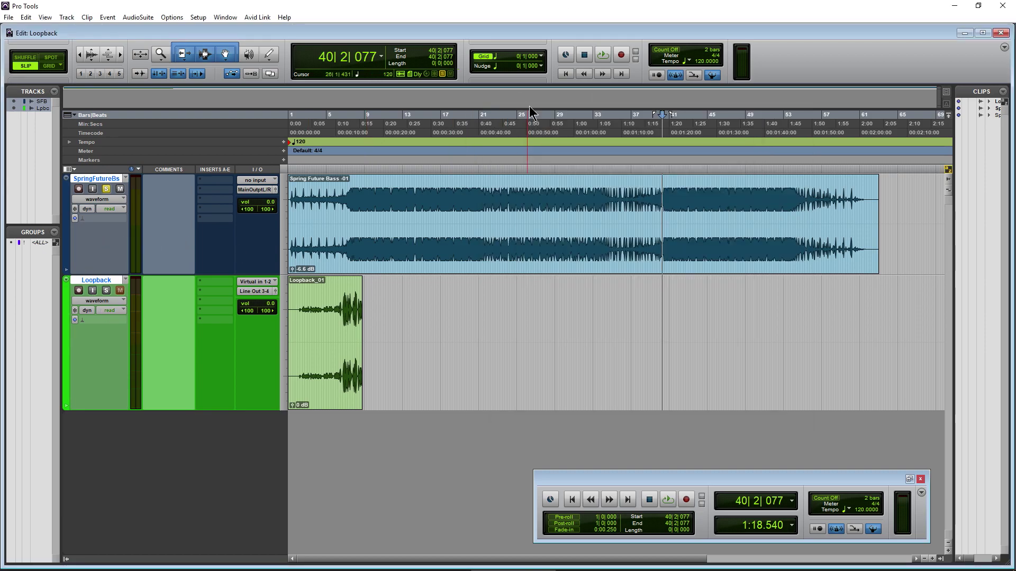
# - Play from bar 24 while watching the OBS input meters, then stop playback
pyautogui.click(514, 119)
pyautogui.press('space')
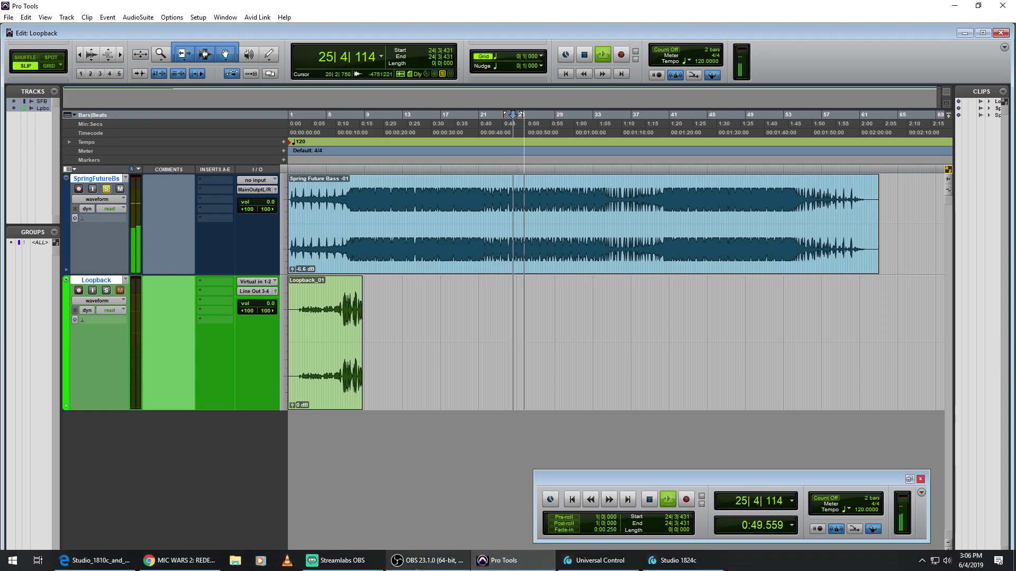
pyautogui.click(416, 566)
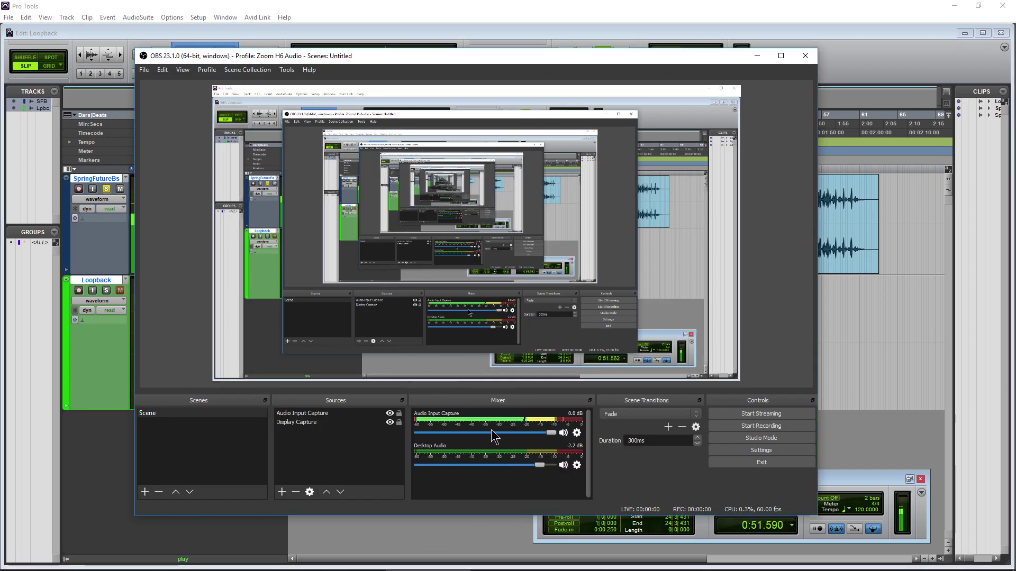
pyautogui.moveTo(566, 61); pyautogui.dragTo(556, 106)
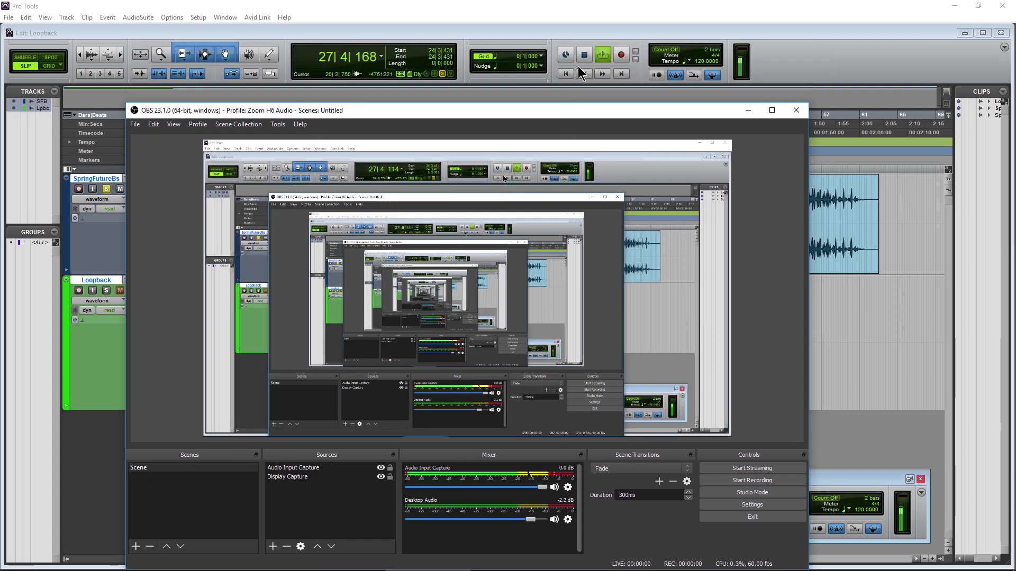
pyautogui.click(534, 87)
pyautogui.press('space')
# - Move the OBS window up and right and bring up the Studio 1824c mixer
pyautogui.click(429, 561)
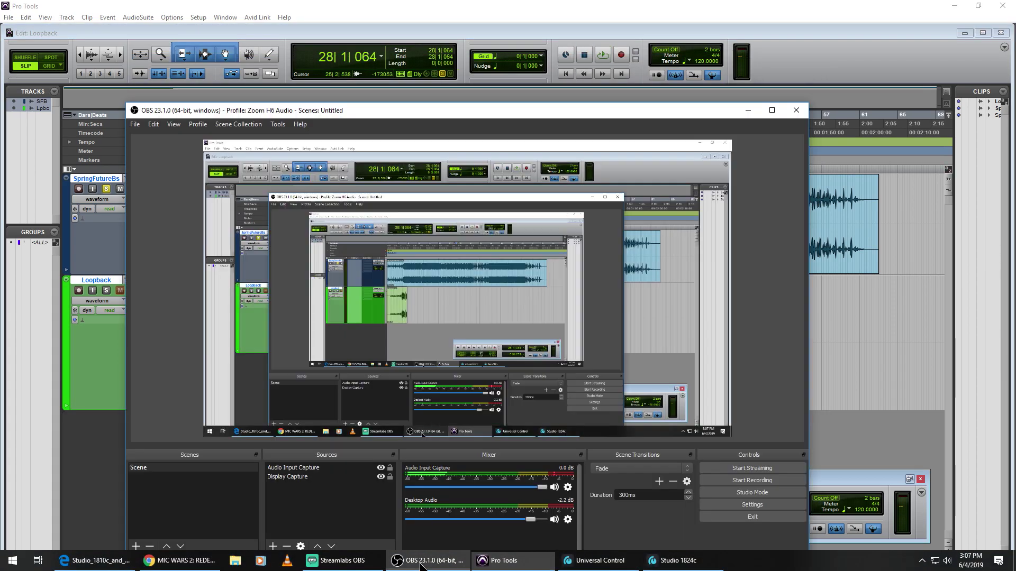
pyautogui.moveTo(492, 111); pyautogui.dragTo(551, 58)
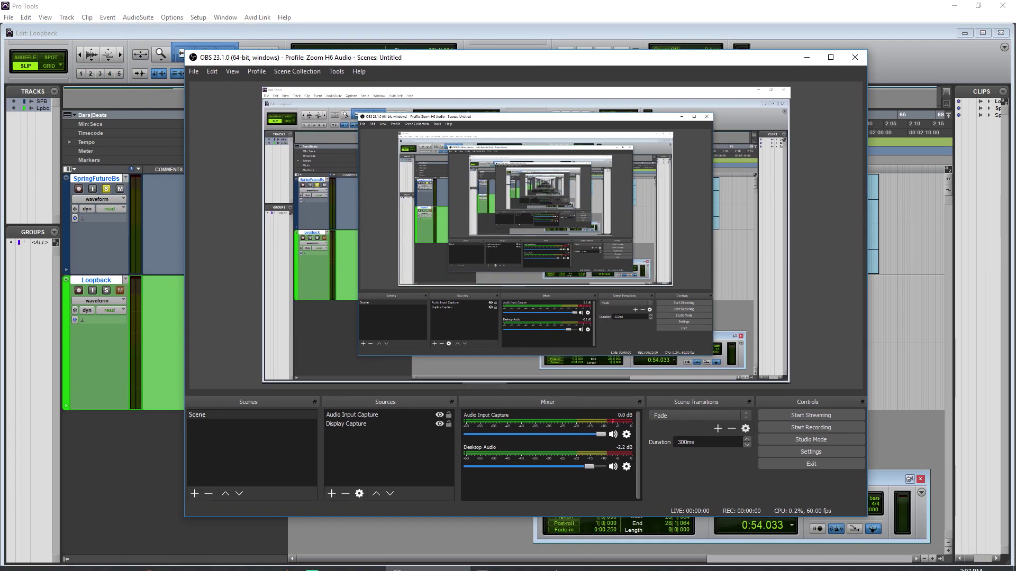
pyautogui.click(680, 561)
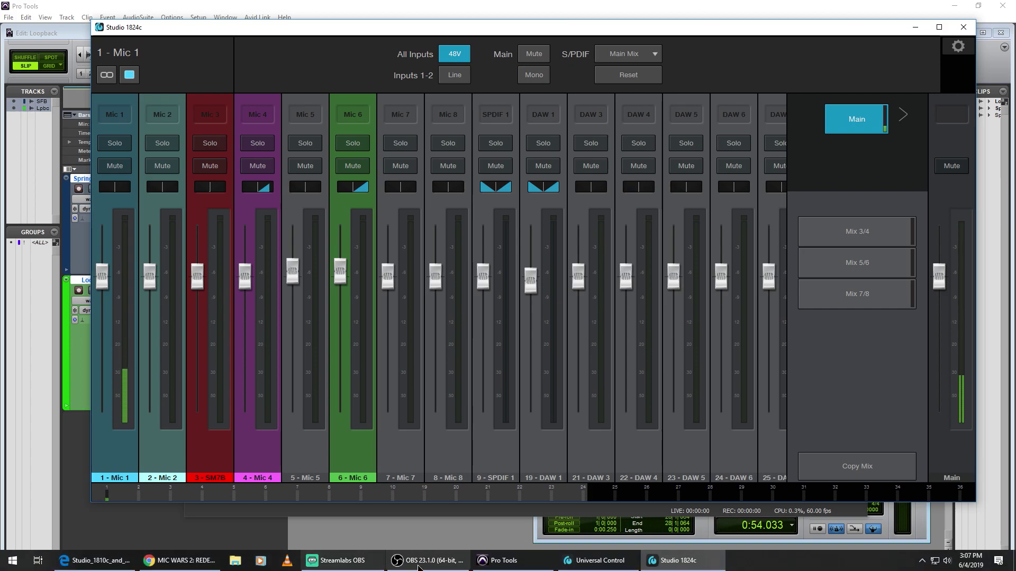
# - Bring OBS in front of the Studio 1824c mixer, nudging it slightly down-left
pyautogui.click(418, 566)
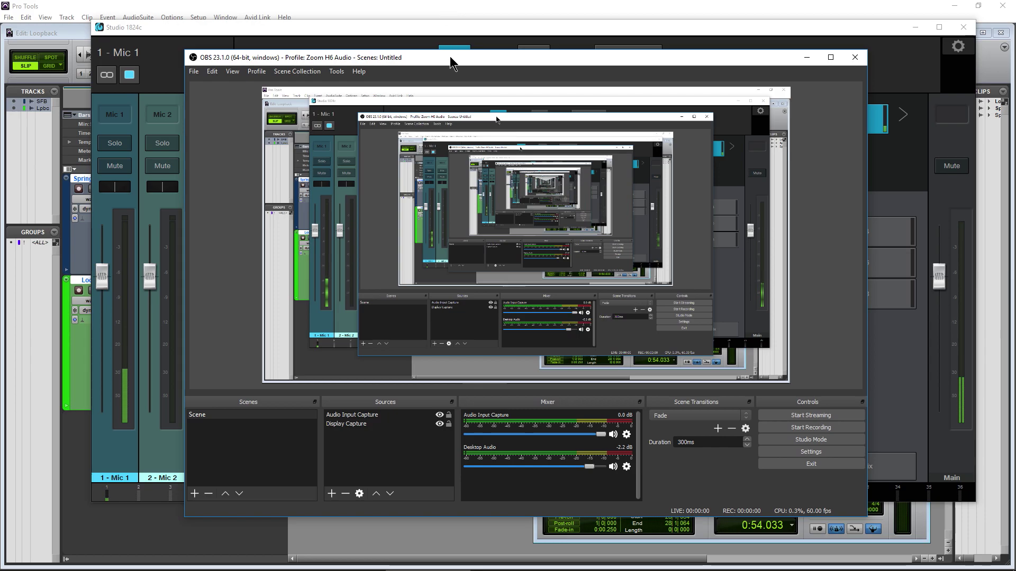
pyautogui.moveTo(450, 64); pyautogui.dragTo(443, 76)
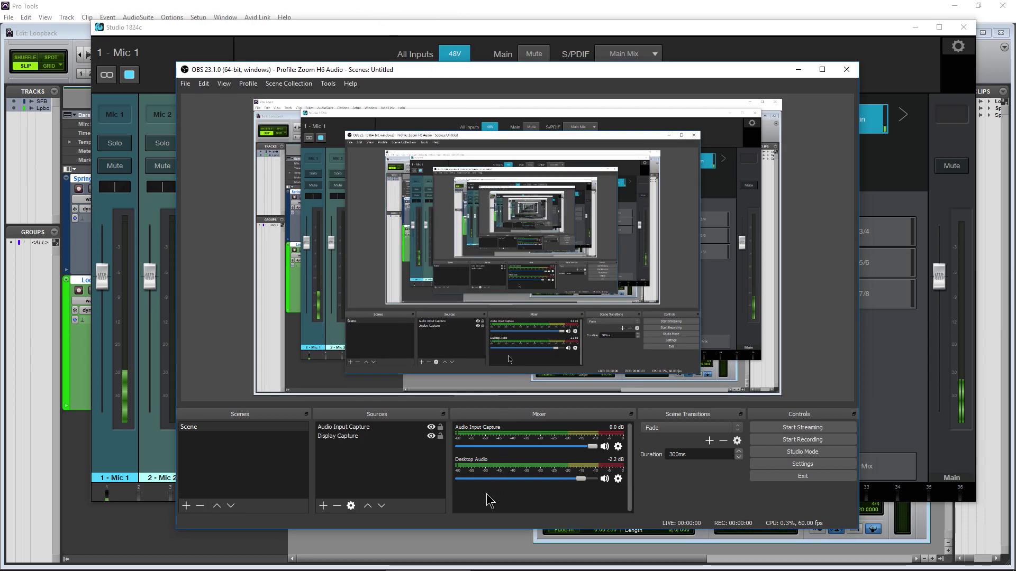
# - Add an Audio Input Capture source named 'mic' using Mic/Inst/Line In 1/2 (Studio 1824c)
pyautogui.rightClick(401, 470)
pyautogui.moveTo(418, 476)
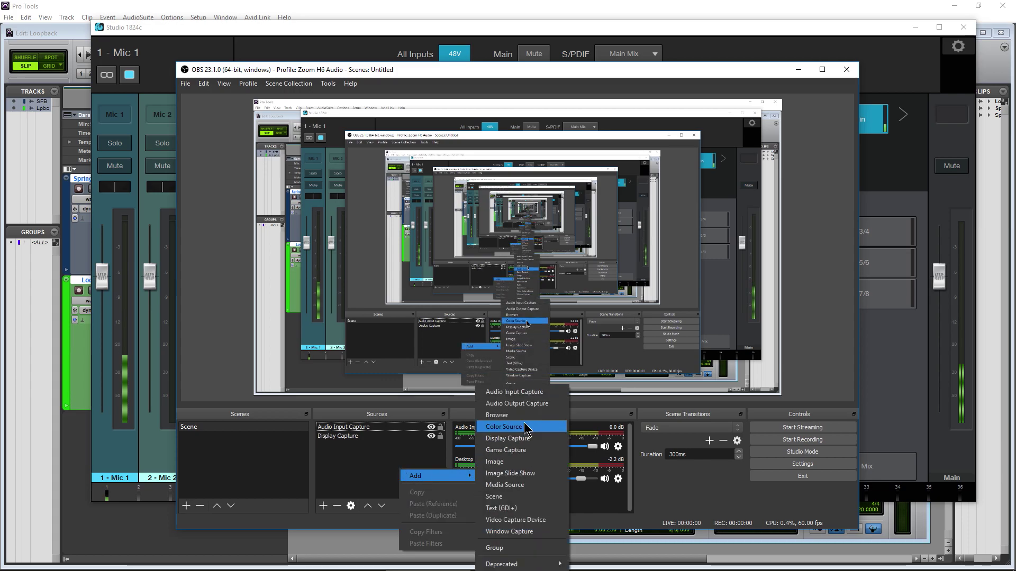
pyautogui.click(526, 392)
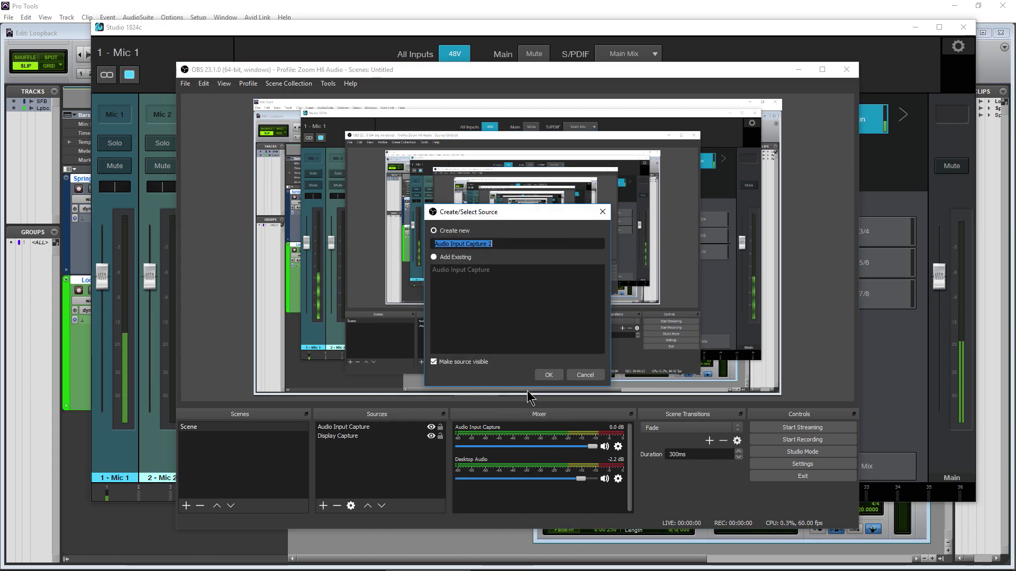
pyautogui.write('mic')
pyautogui.press('Return')
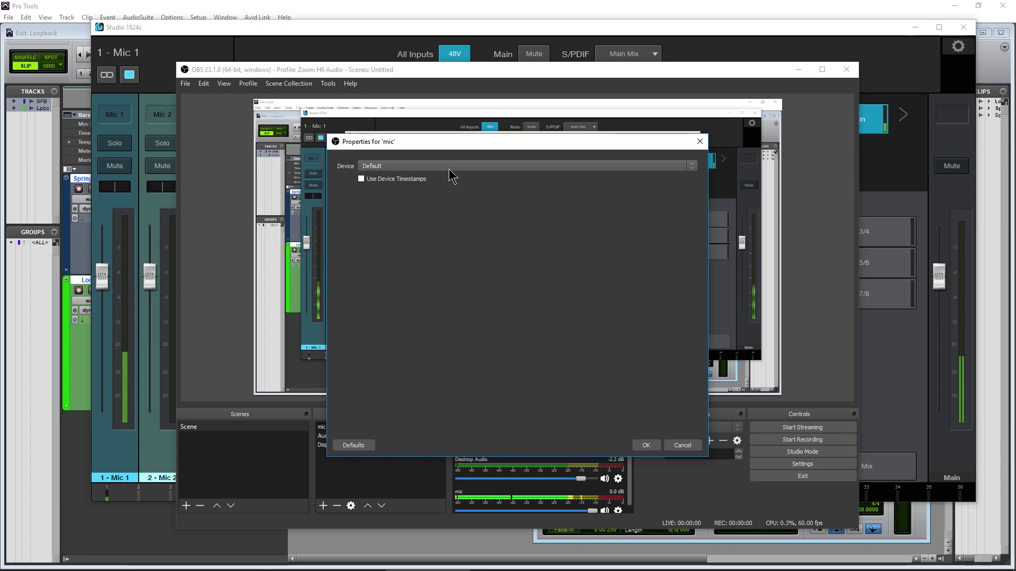
pyautogui.click(454, 167)
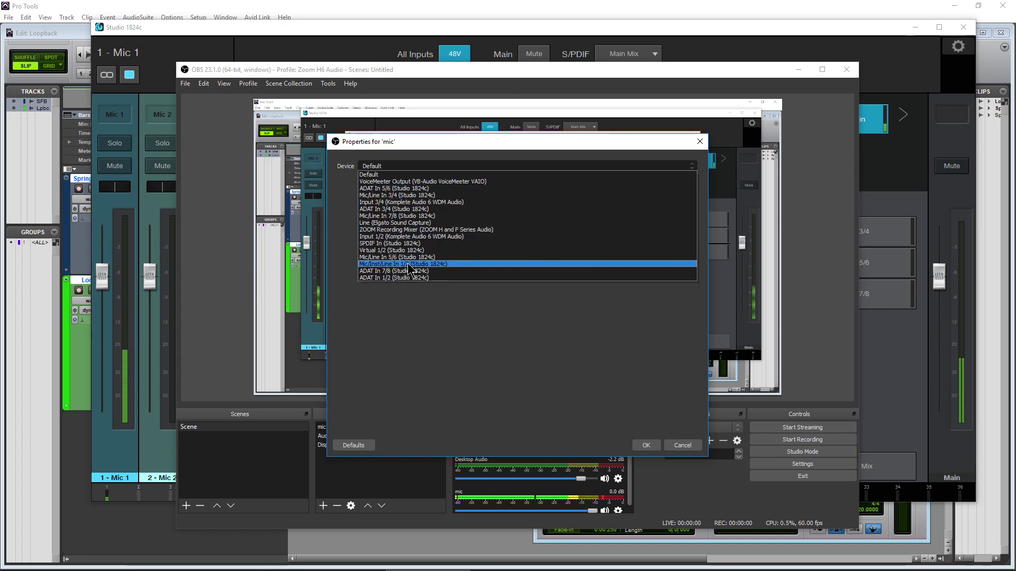
pyautogui.click(425, 265)
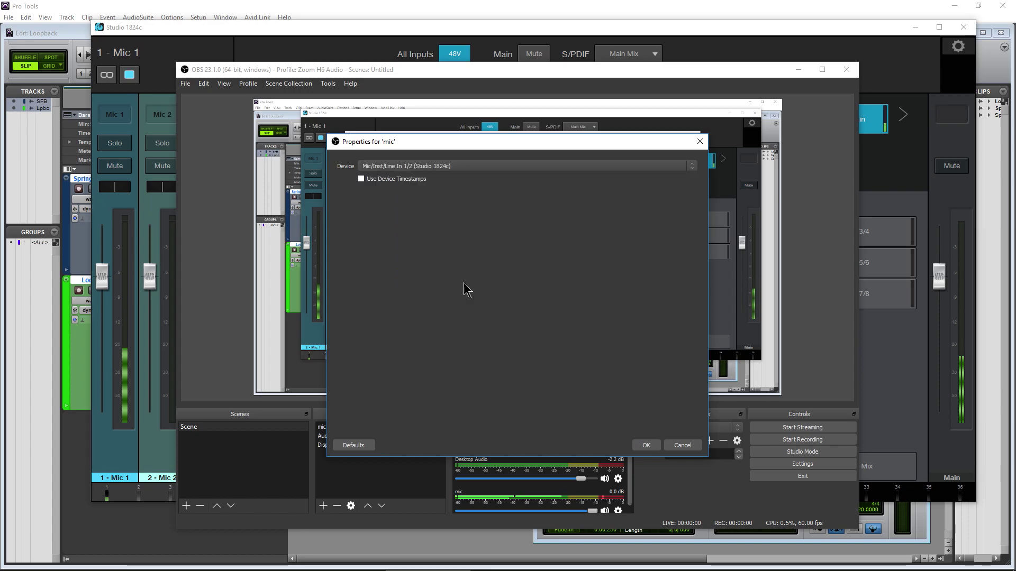
pyautogui.click(646, 445)
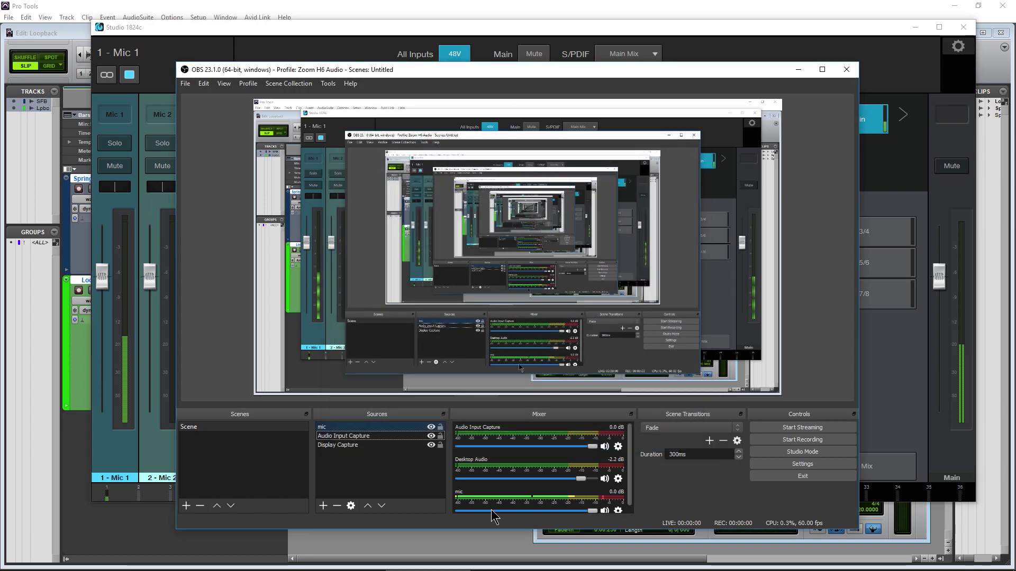
# - Enable Downmix to Mono for mic in Advanced Audio Properties
pyautogui.click(617, 510)
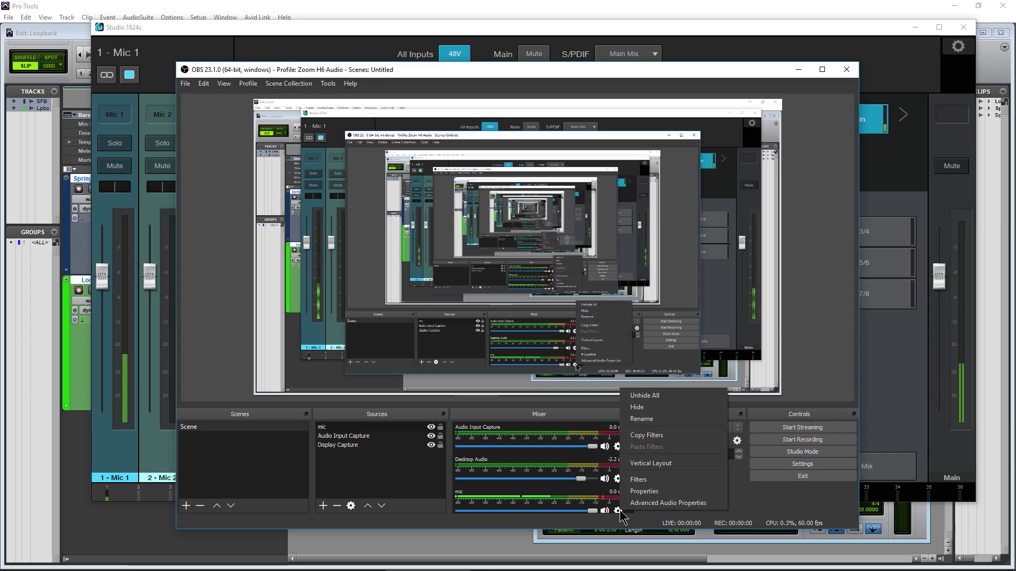
pyautogui.click(661, 503)
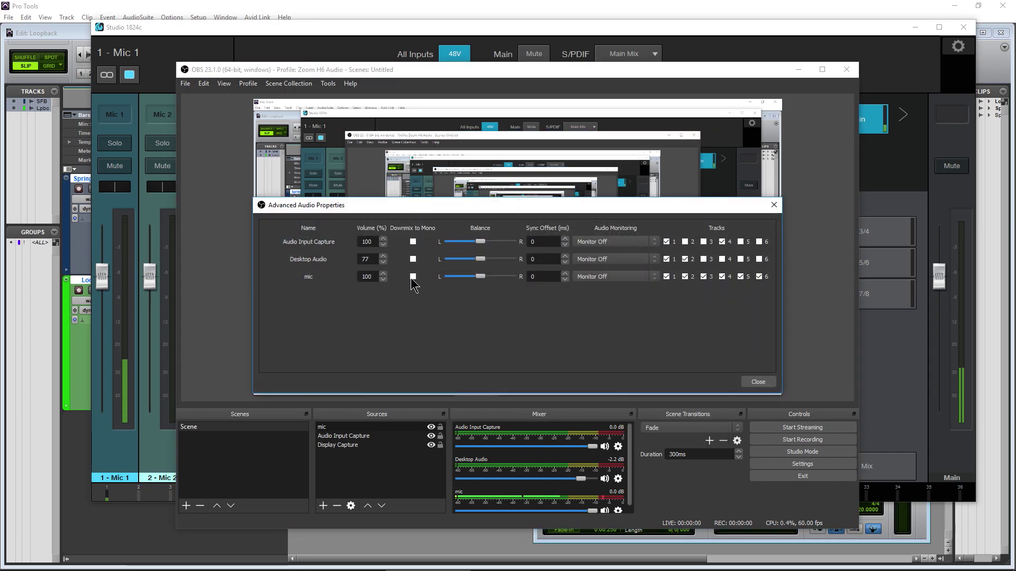
pyautogui.click(413, 277)
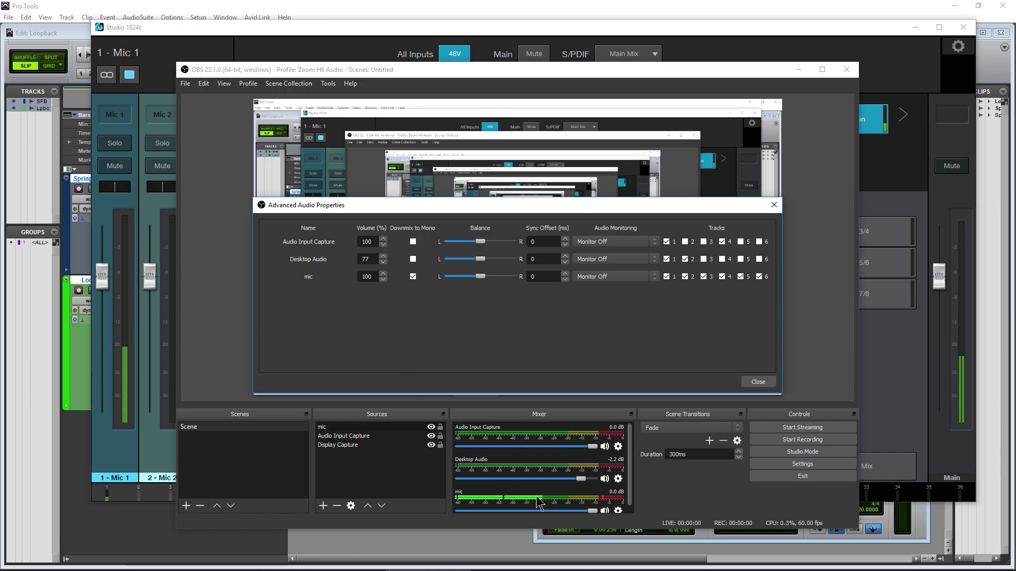
pyautogui.click(760, 382)
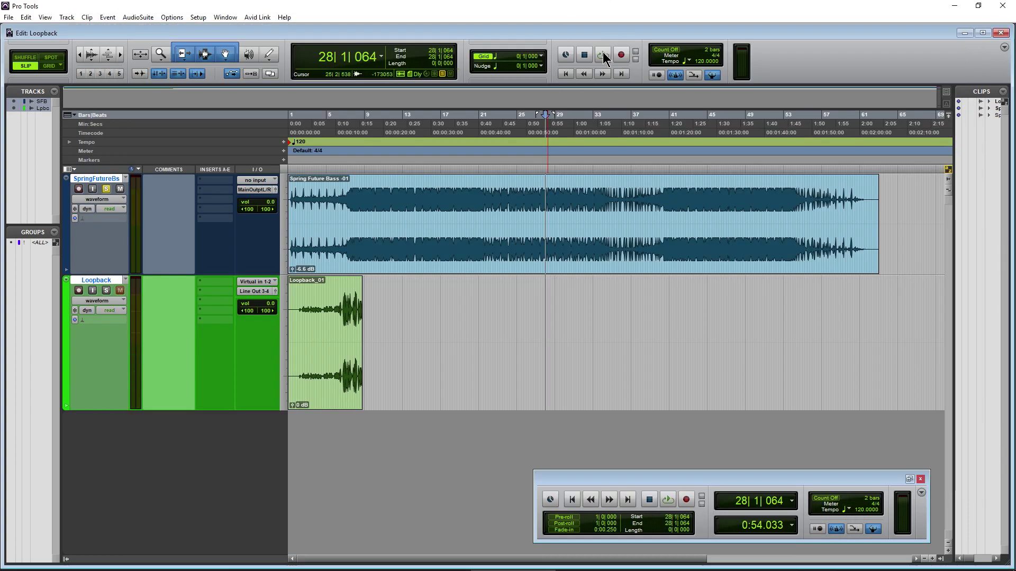
# - Watch the OBS meters during playback, raising OBS to reveal the transport and checking Windows speaker volume
pyautogui.click(428, 568)
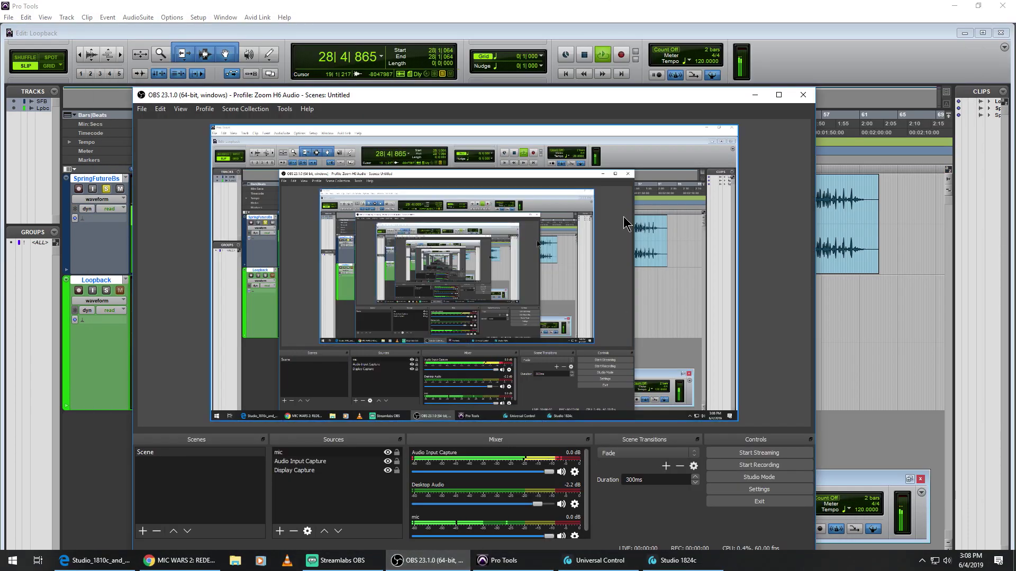
pyautogui.moveTo(530, 100); pyautogui.dragTo(533, 50)
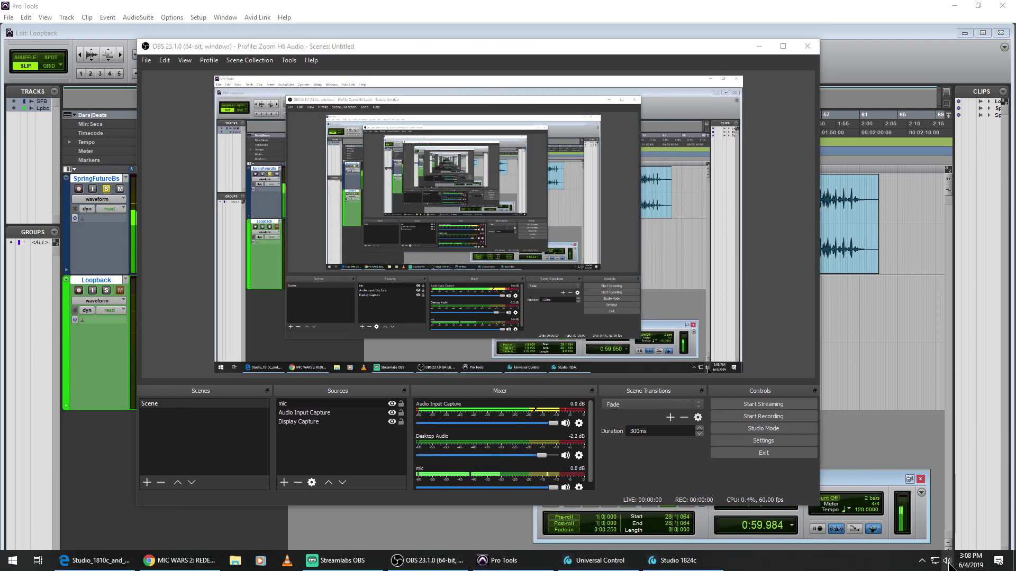
pyautogui.click(946, 560)
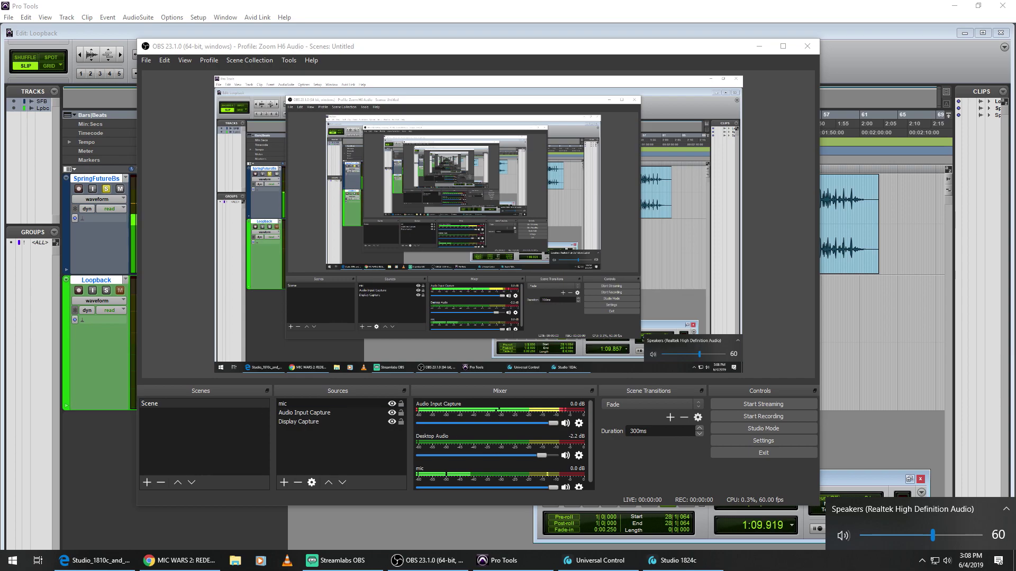
pyautogui.press('Escape')
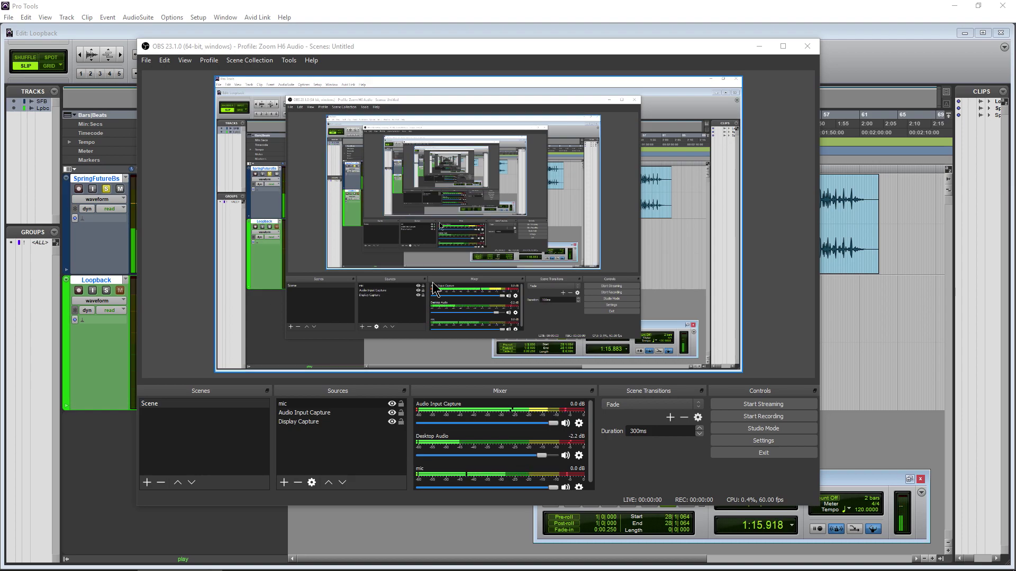
# - Stop Pro Tools playback at 40|2|477 and bring OBS back to the front
pyautogui.click(865, 499)
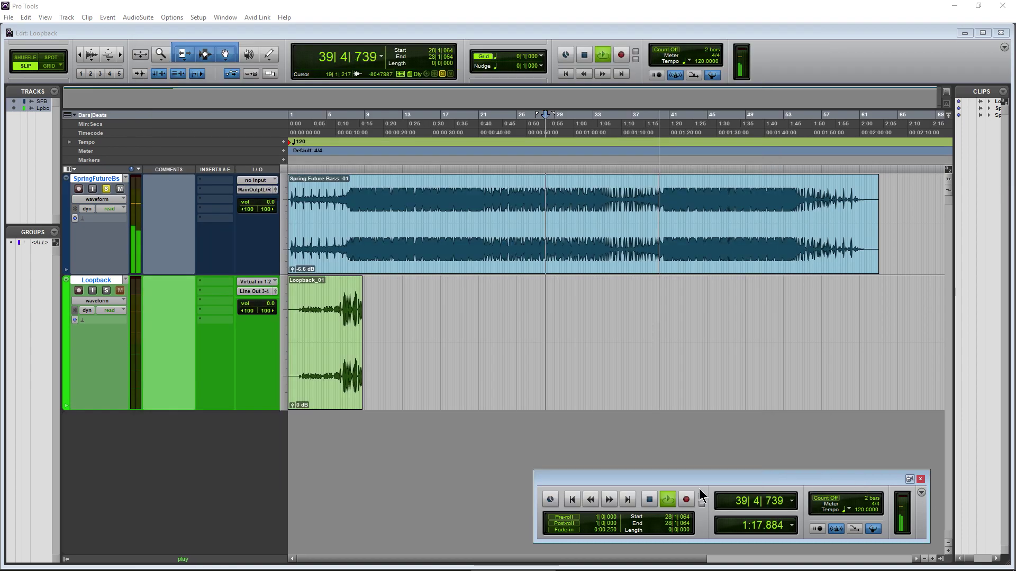
pyautogui.click(649, 500)
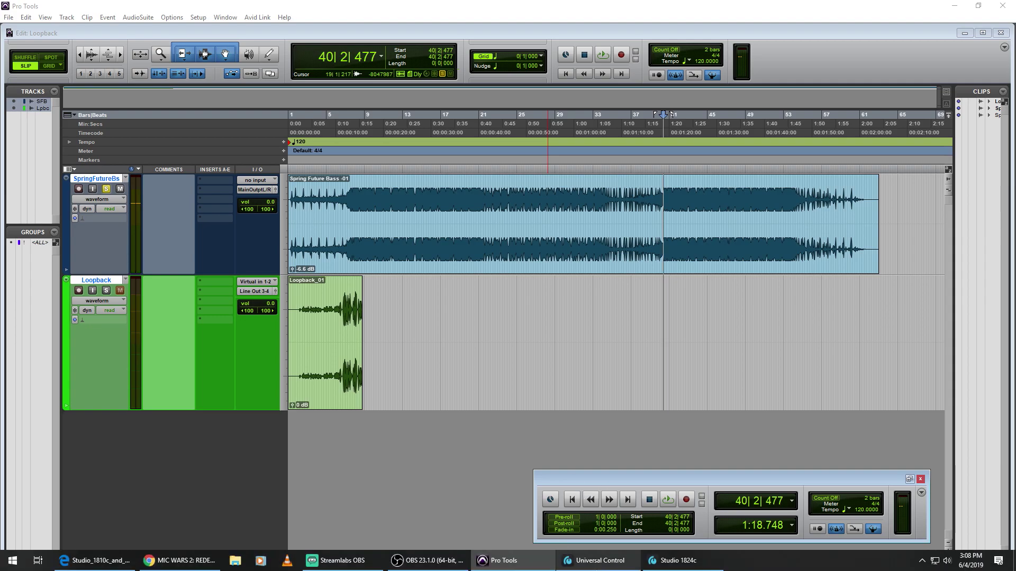
pyautogui.click(423, 567)
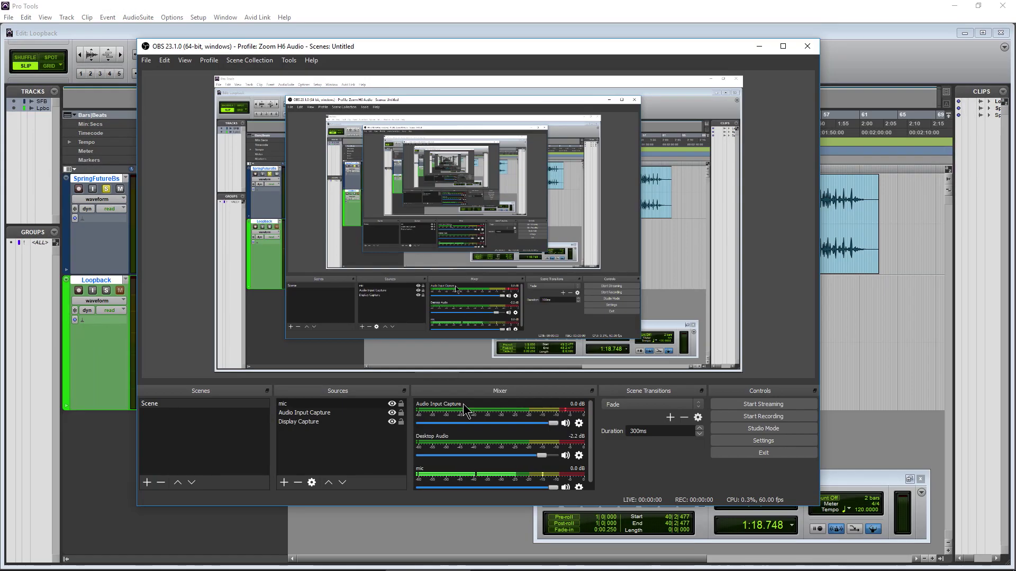
# - In Advanced Audio Properties, add track 2 to Audio Input Capture, track 3 to Desktop Audio, track 4 to mic
pyautogui.click(578, 455)
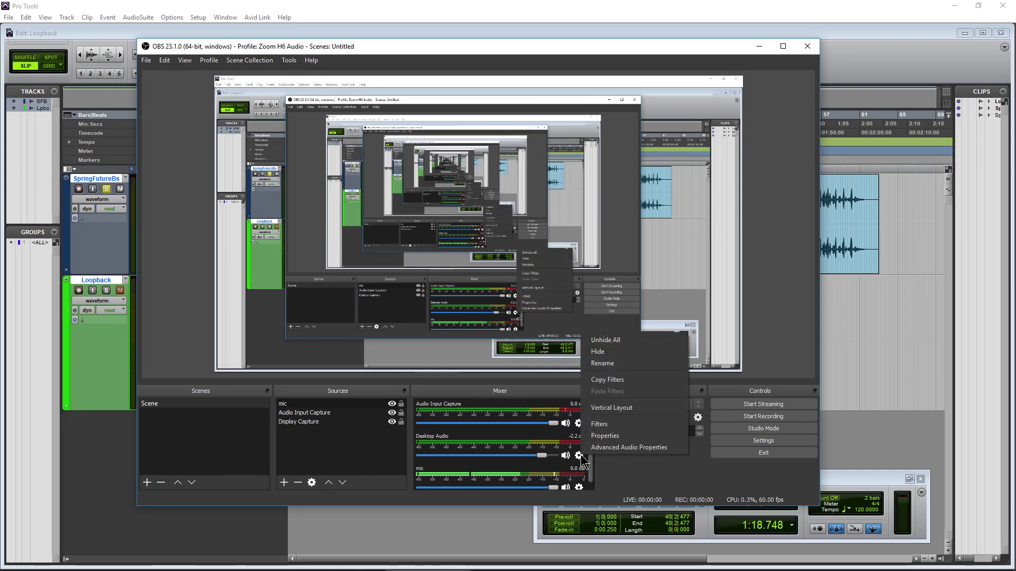
pyautogui.click(609, 448)
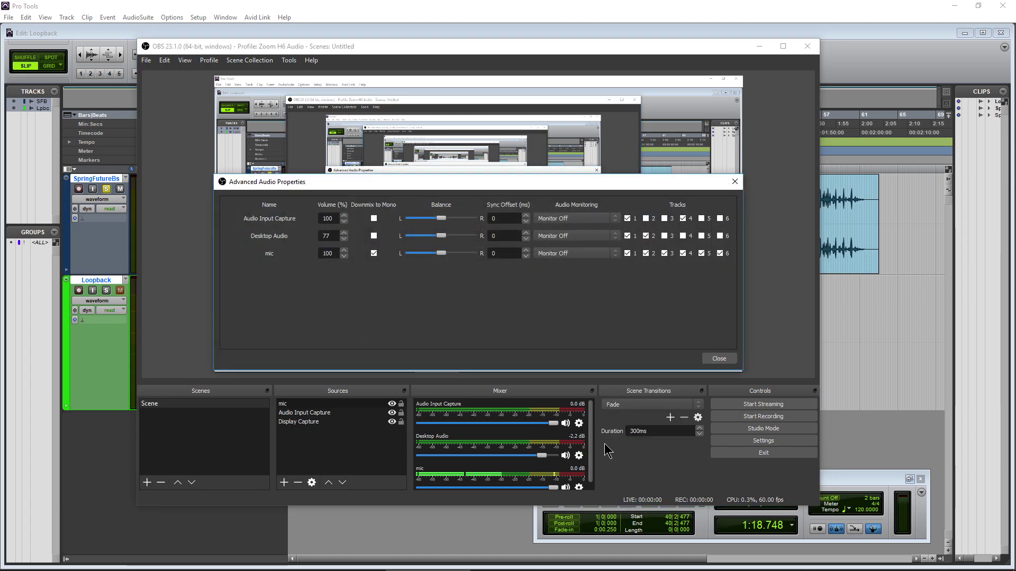
pyautogui.click(646, 236)
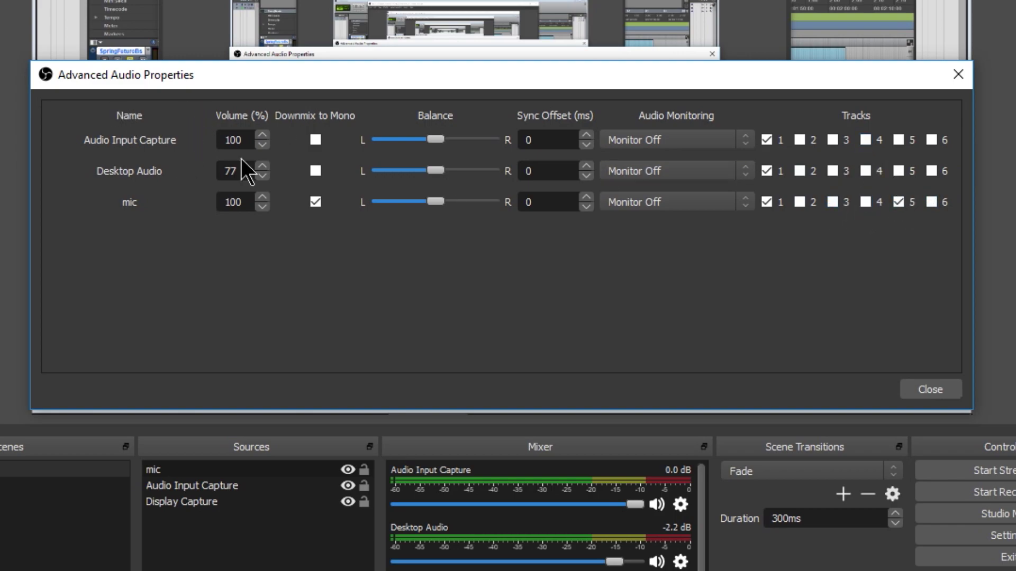
pyautogui.click(799, 140)
pyautogui.click(832, 171)
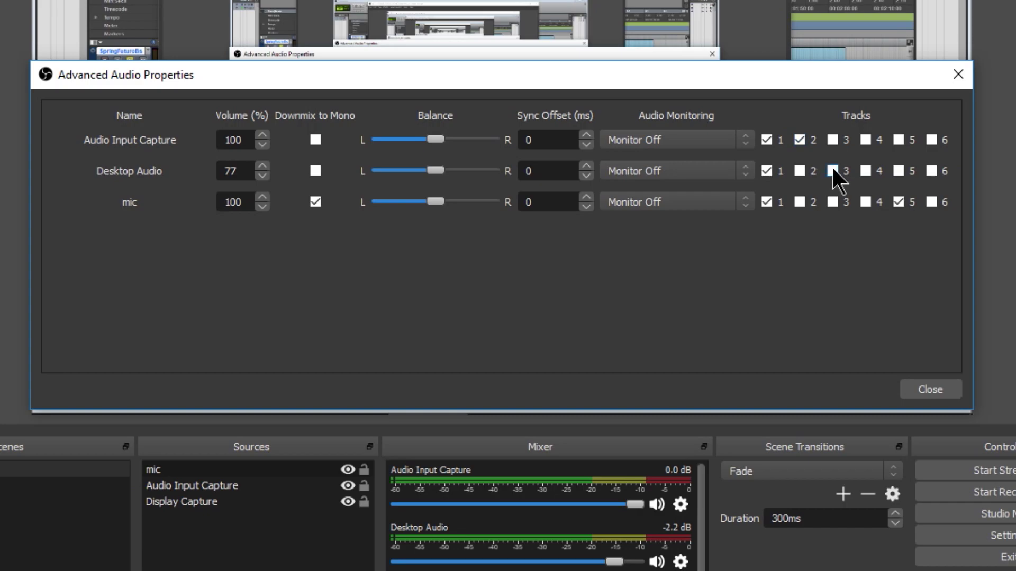
pyautogui.click(865, 202)
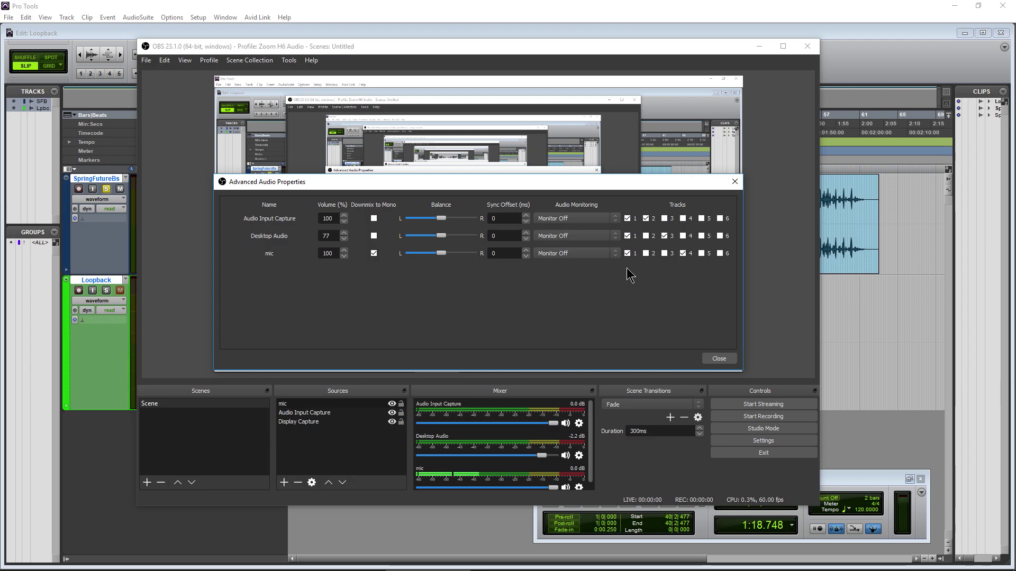
pyautogui.click(719, 359)
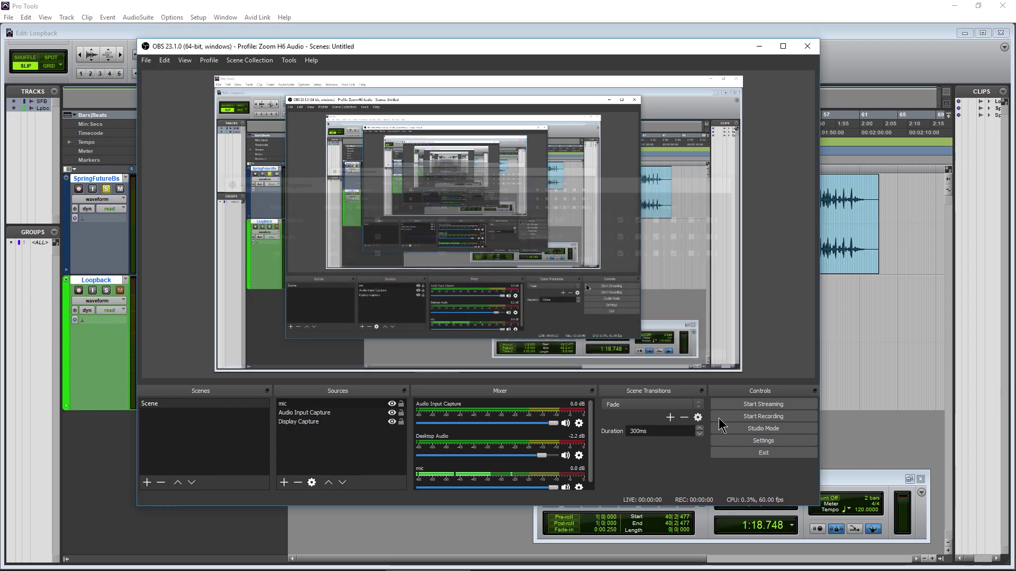
# - In OBS Output settings, make recordings include audio tracks 1, 2 and 3
pyautogui.click(747, 446)
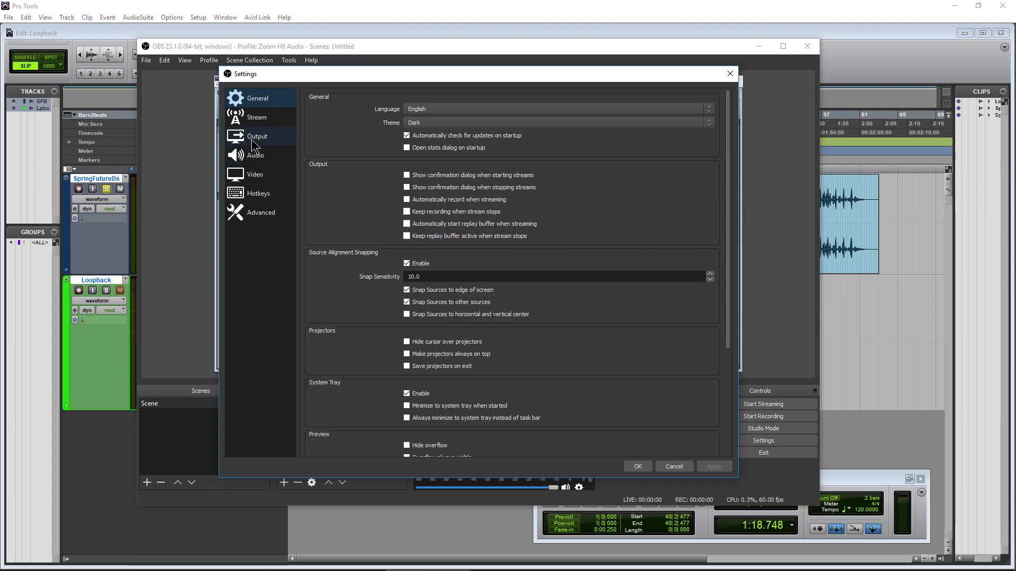
pyautogui.click(255, 142)
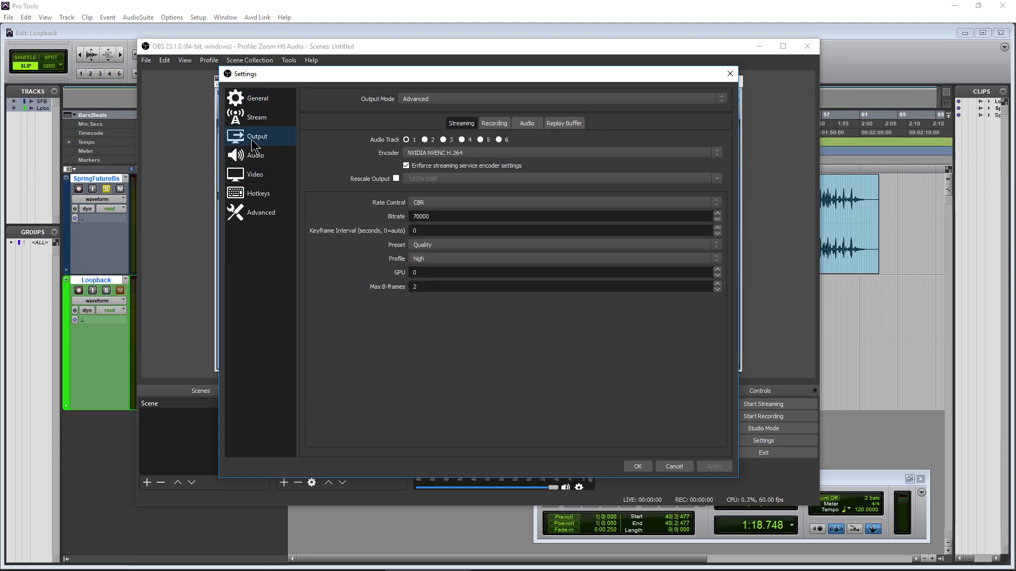
pyautogui.click(494, 123)
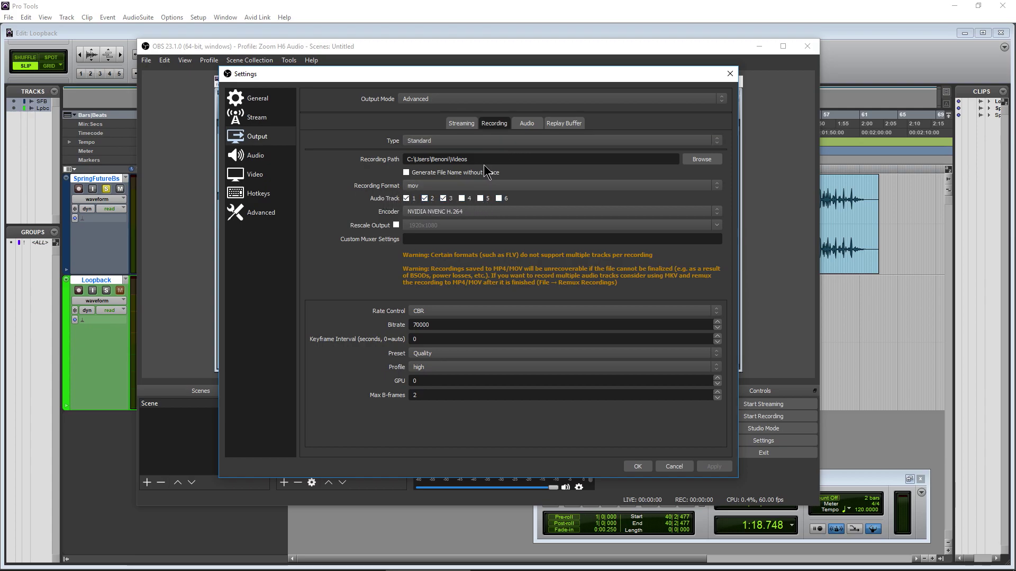
pyautogui.click(443, 199)
pyautogui.click(424, 198)
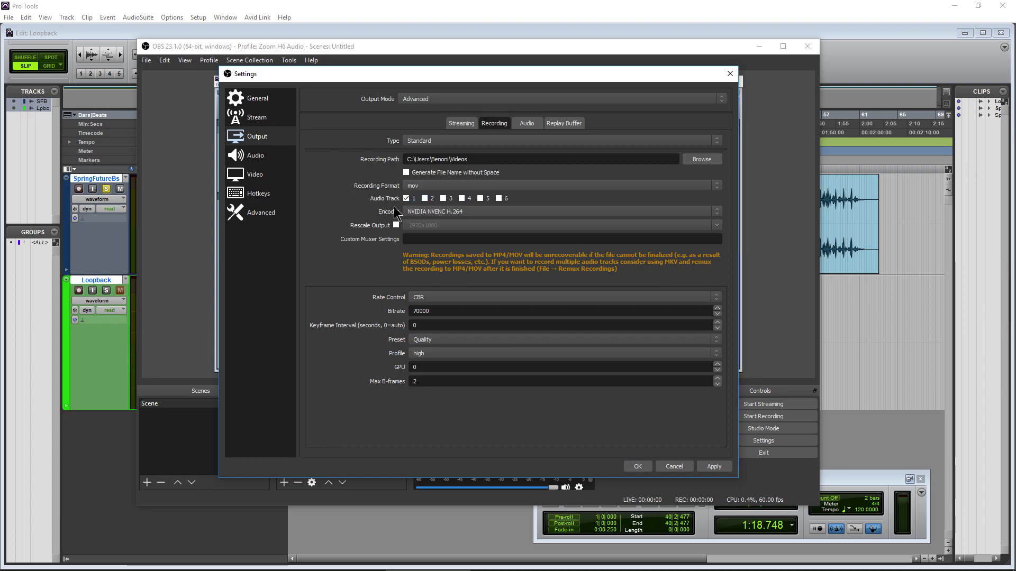
pyautogui.click(424, 198)
pyautogui.click(443, 199)
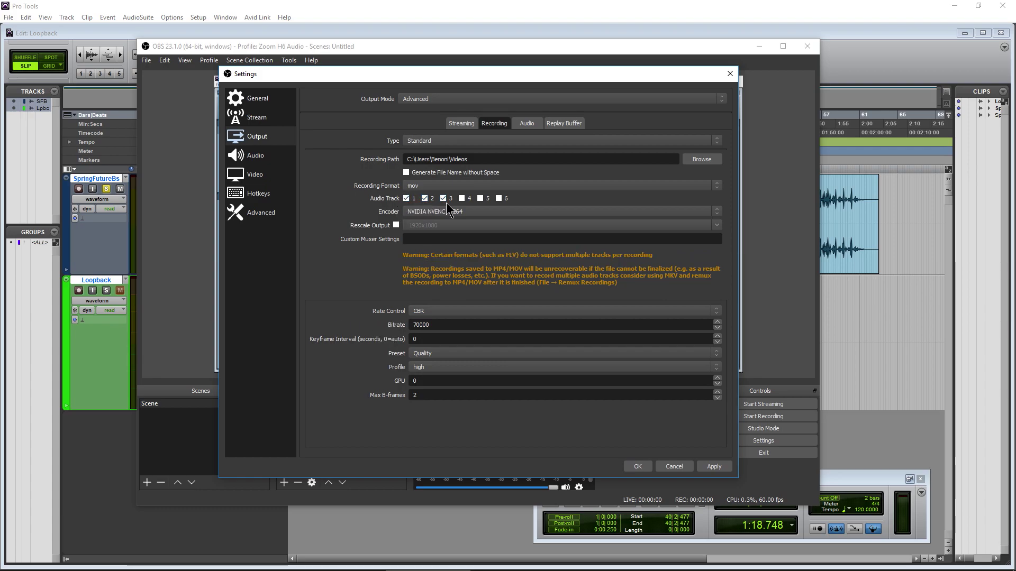
# - Check the Streaming tab's audio track, then bring up Universal Control
pyautogui.click(467, 124)
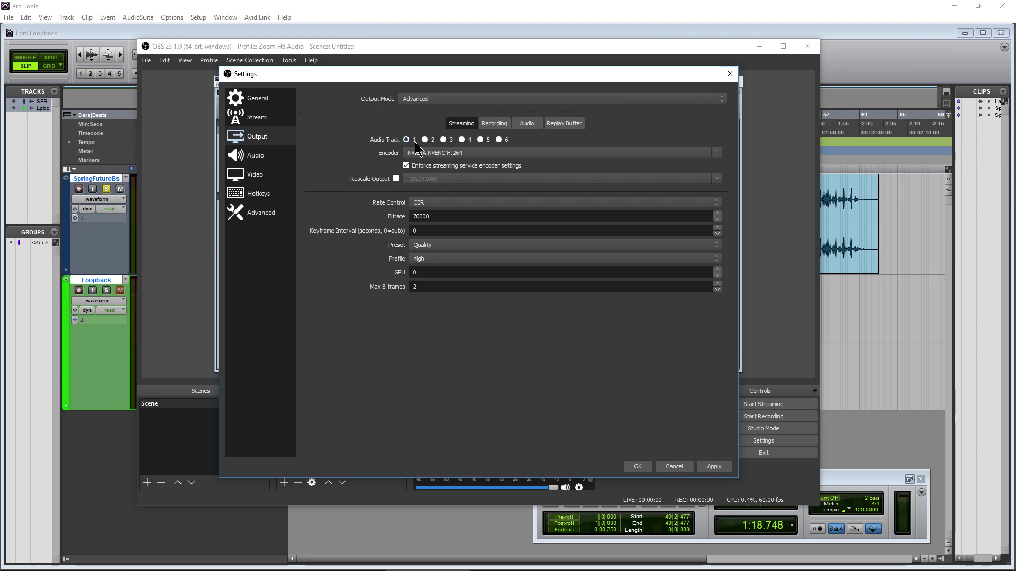
pyautogui.click(443, 140)
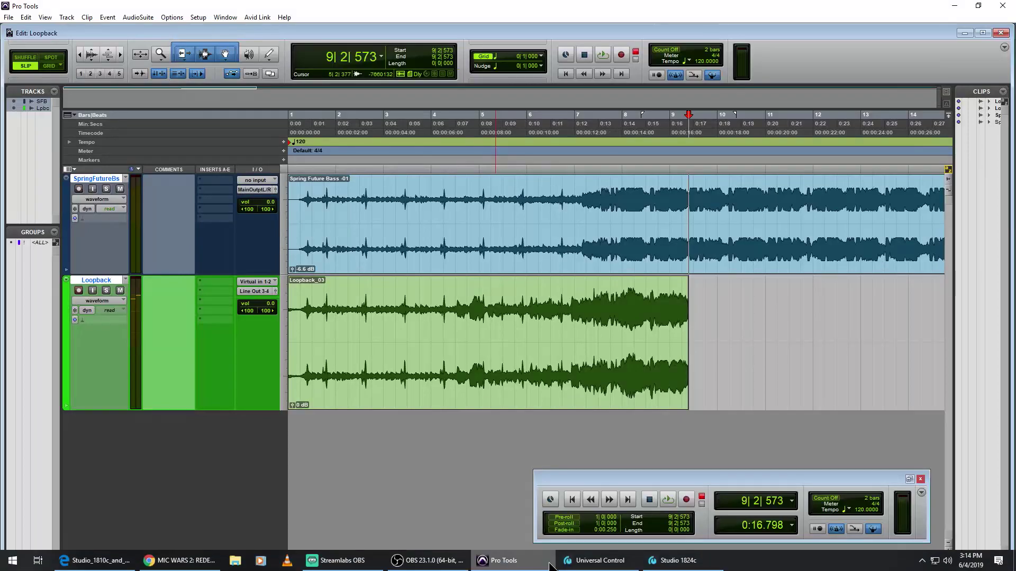
pyautogui.click(593, 562)
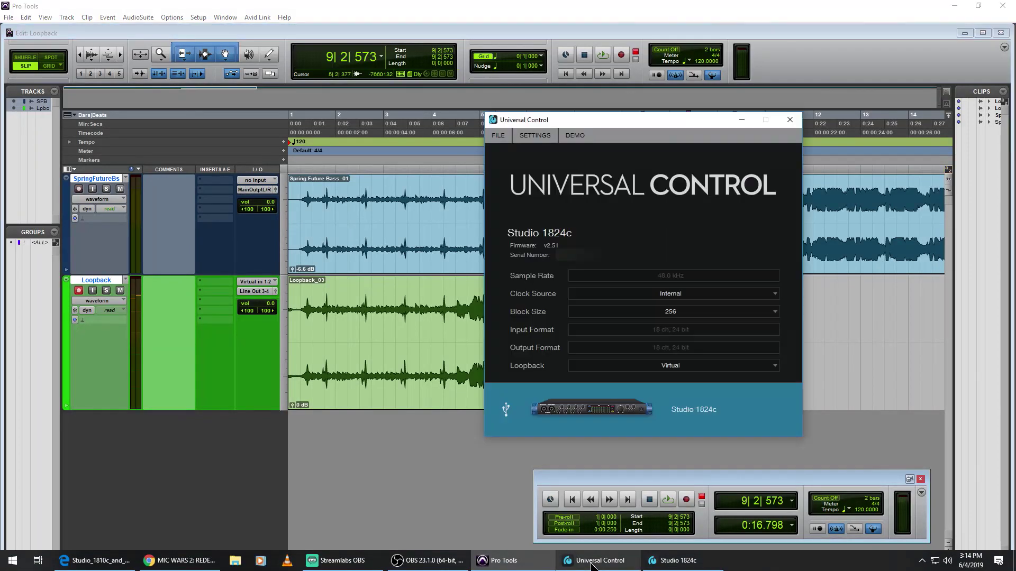